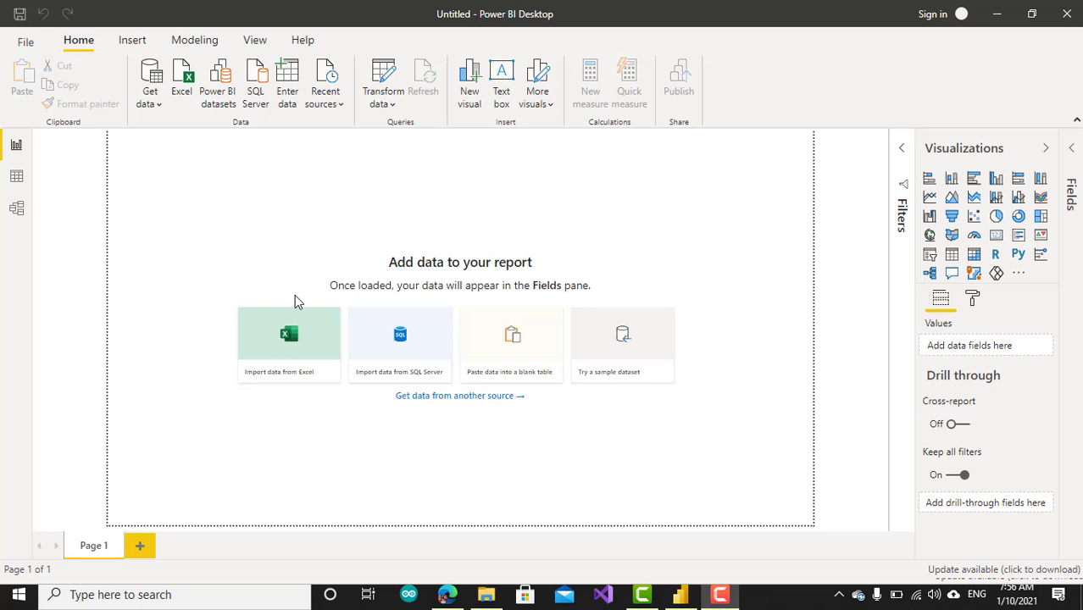
# - Connect to the Excel workbook fact_InternetSaleSimplyfy.xlsx in the SumX bag 2 folder under Downloads
pyautogui.click(160, 107)
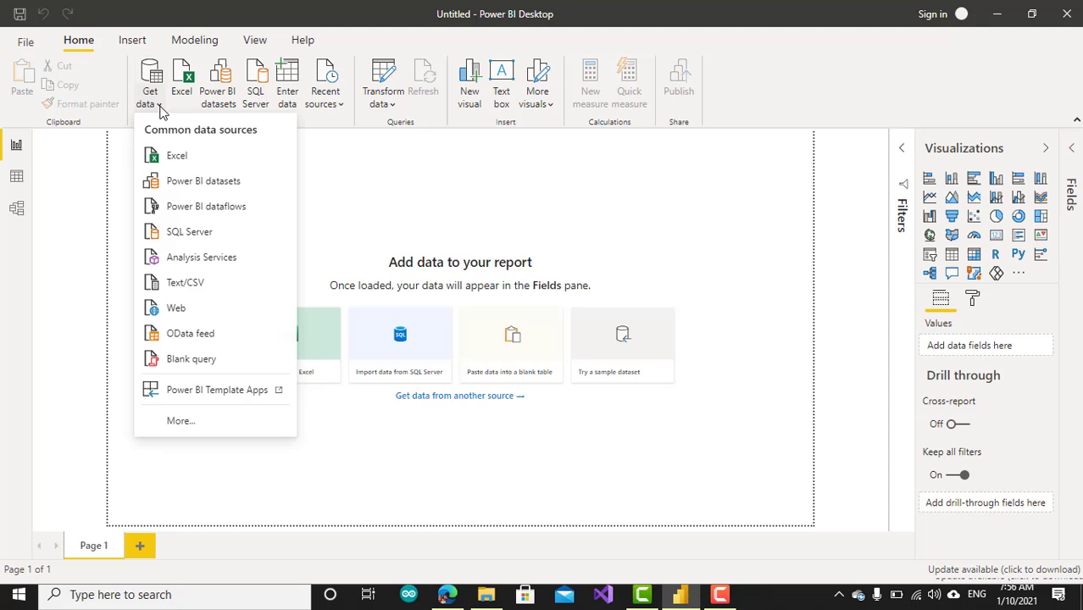
pyautogui.click(179, 158)
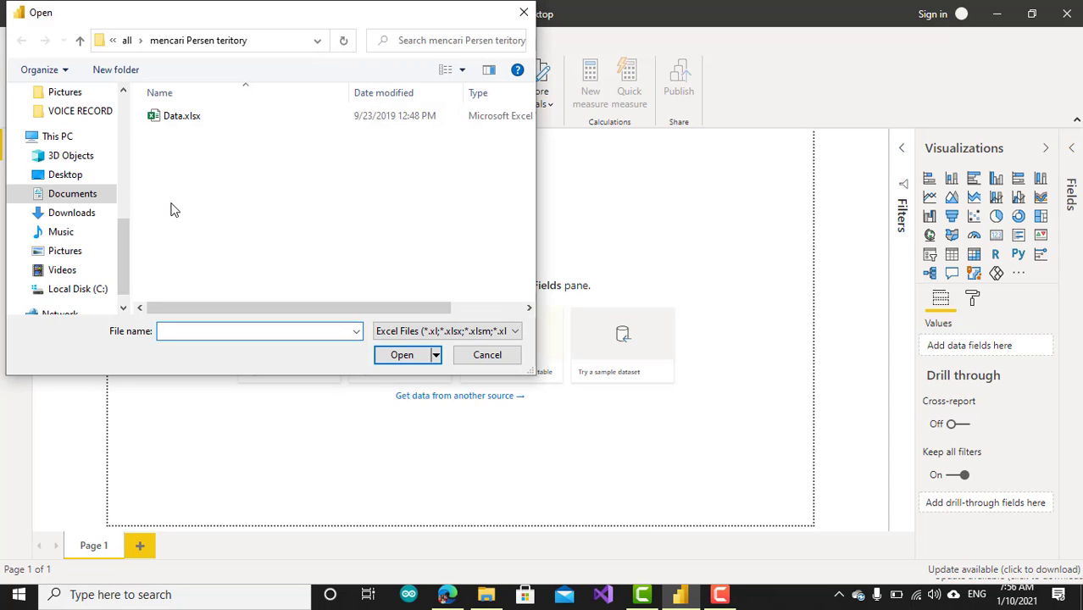
pyautogui.click(96, 218)
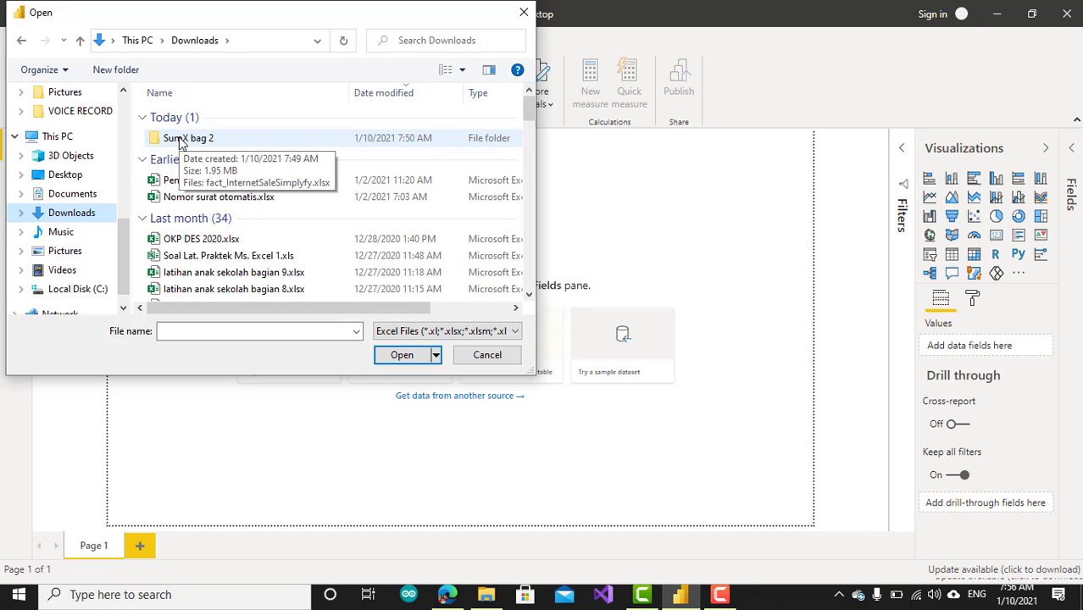
pyautogui.doubleClick(180, 141)
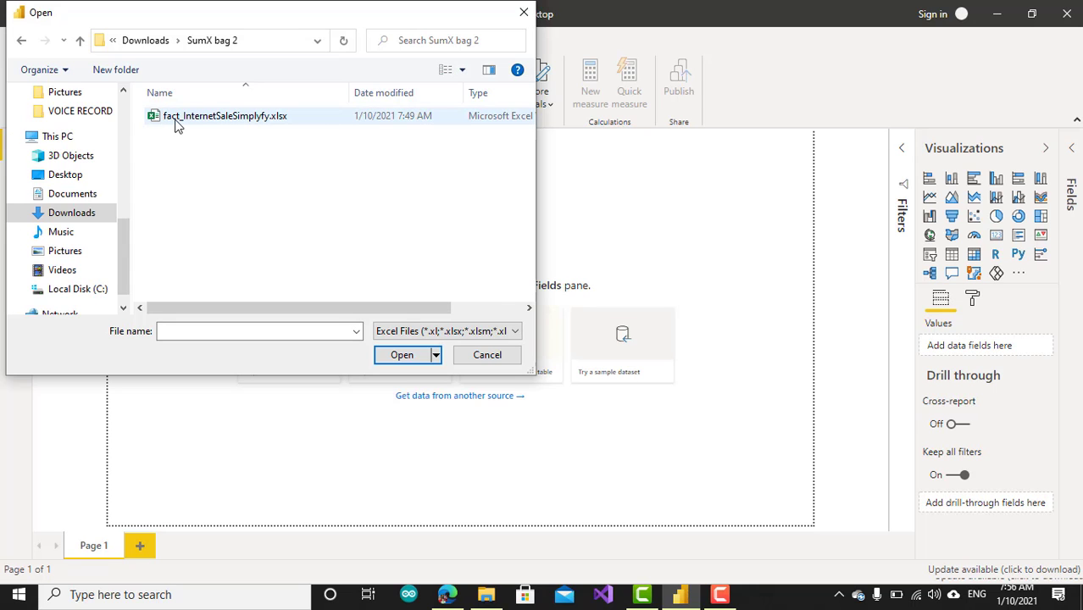
pyautogui.click(191, 119)
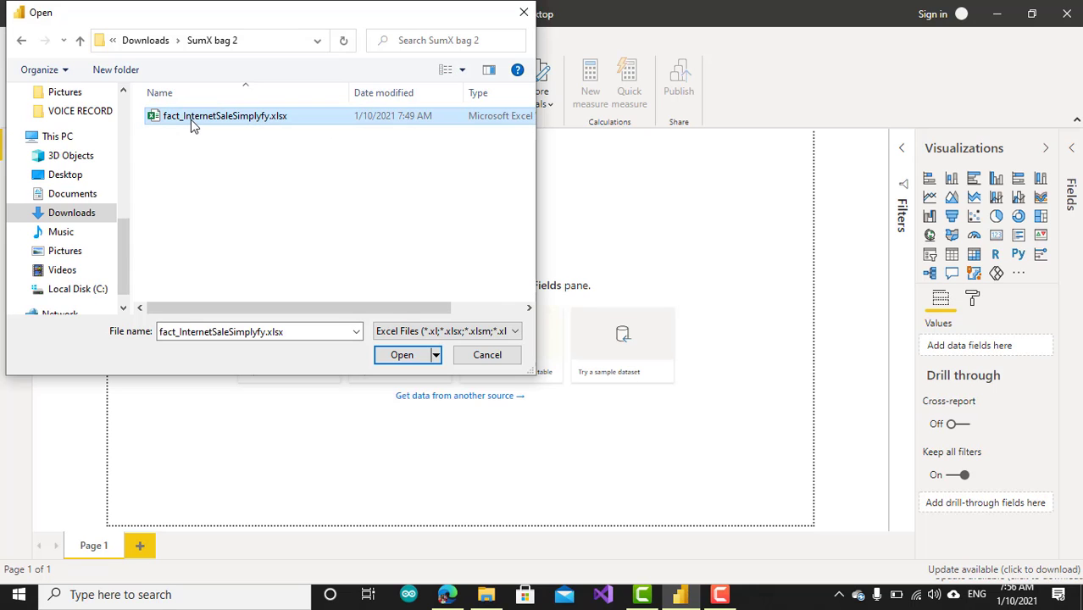
pyautogui.click(402, 357)
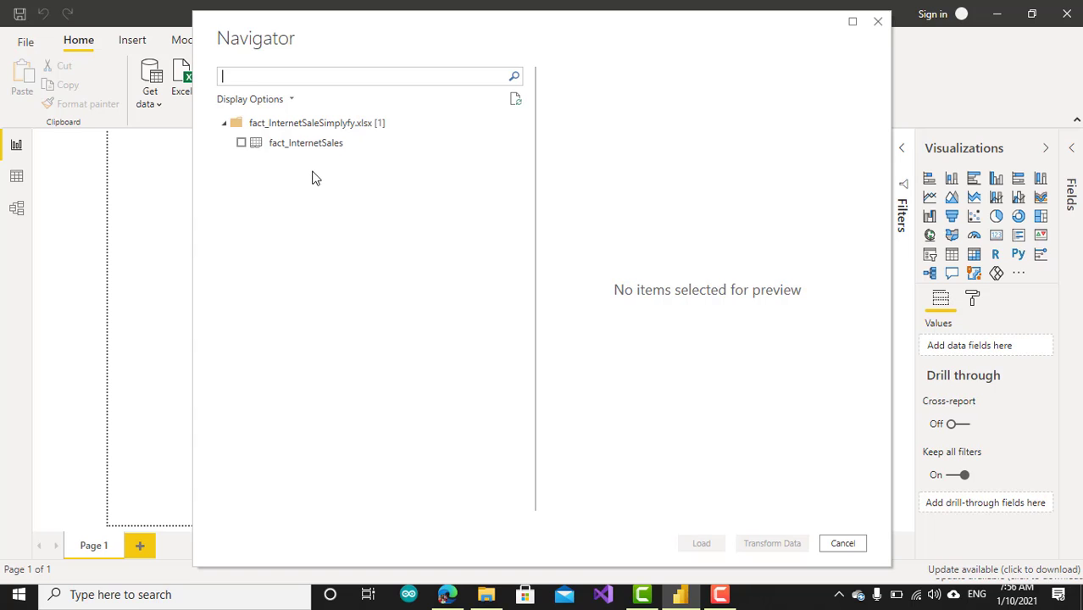
# - Load the fact_InternetSales table and look over its rows before returning to the report page
pyautogui.click(241, 144)
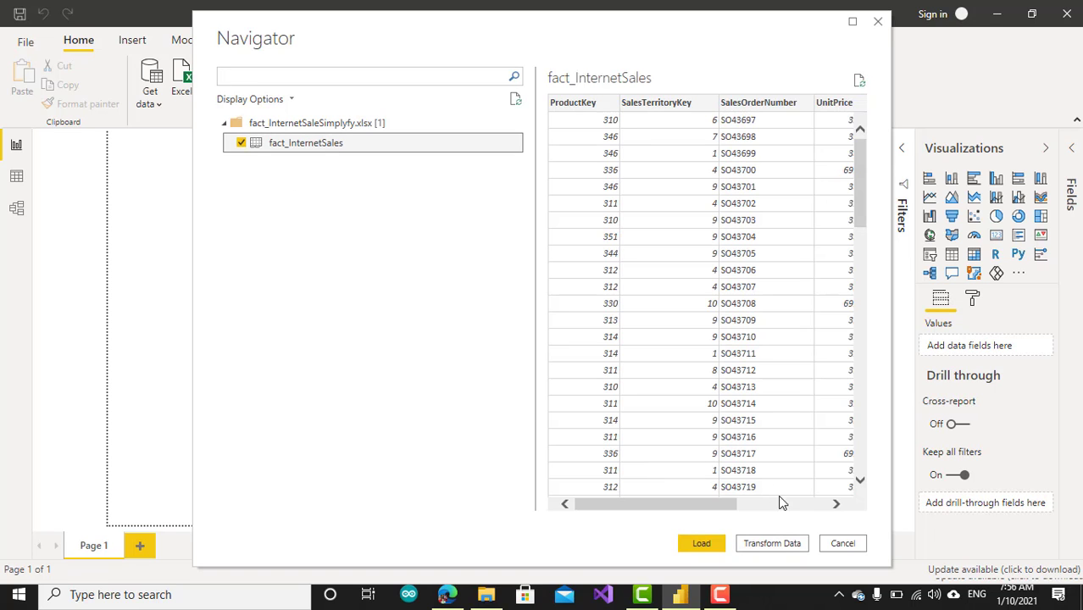
pyautogui.click(703, 544)
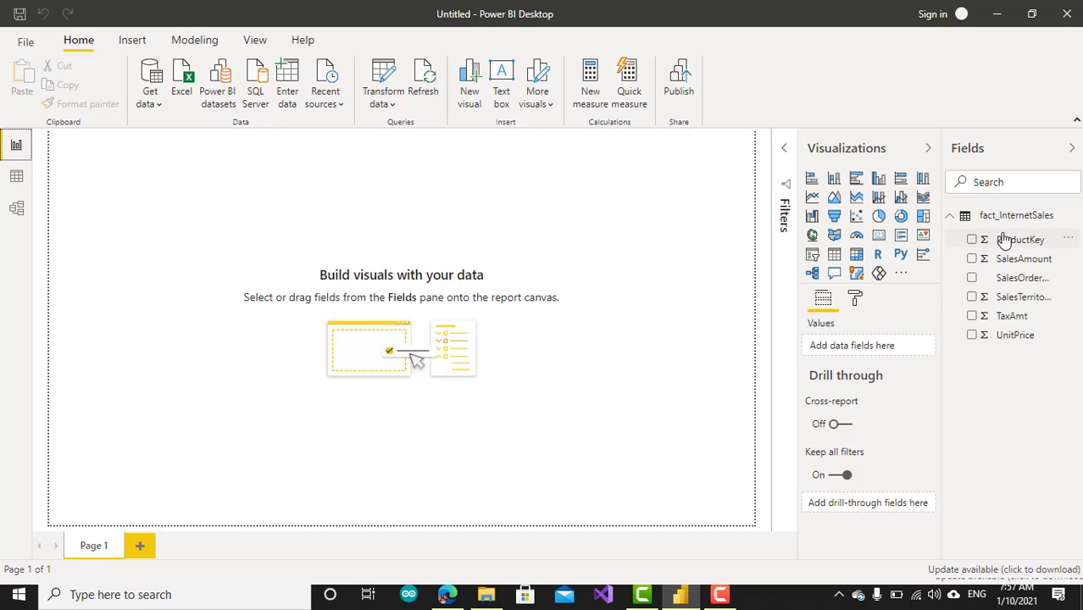
pyautogui.click(16, 179)
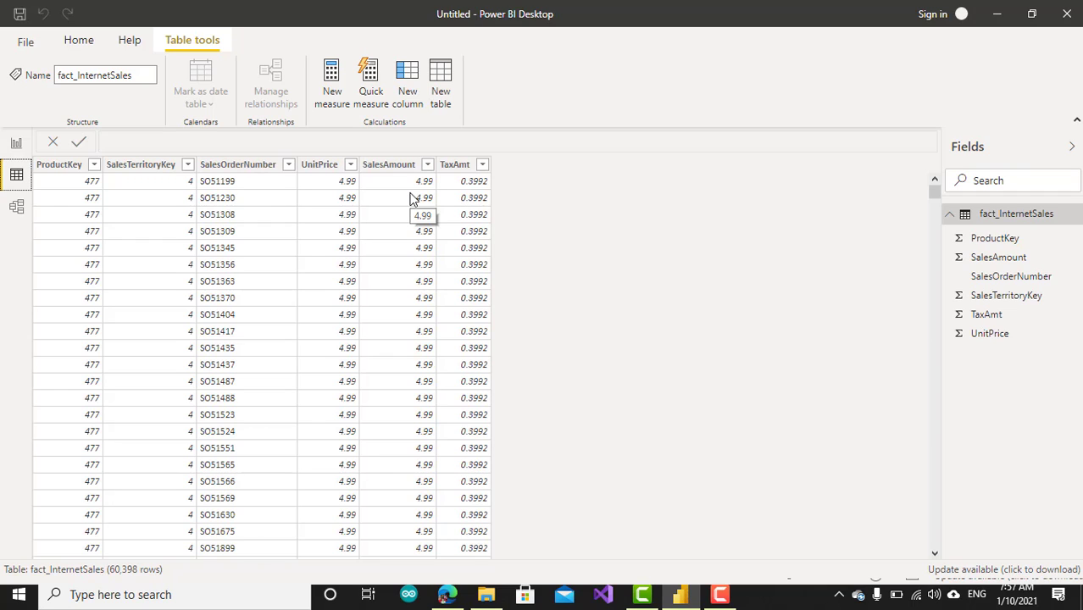
pyautogui.click(16, 145)
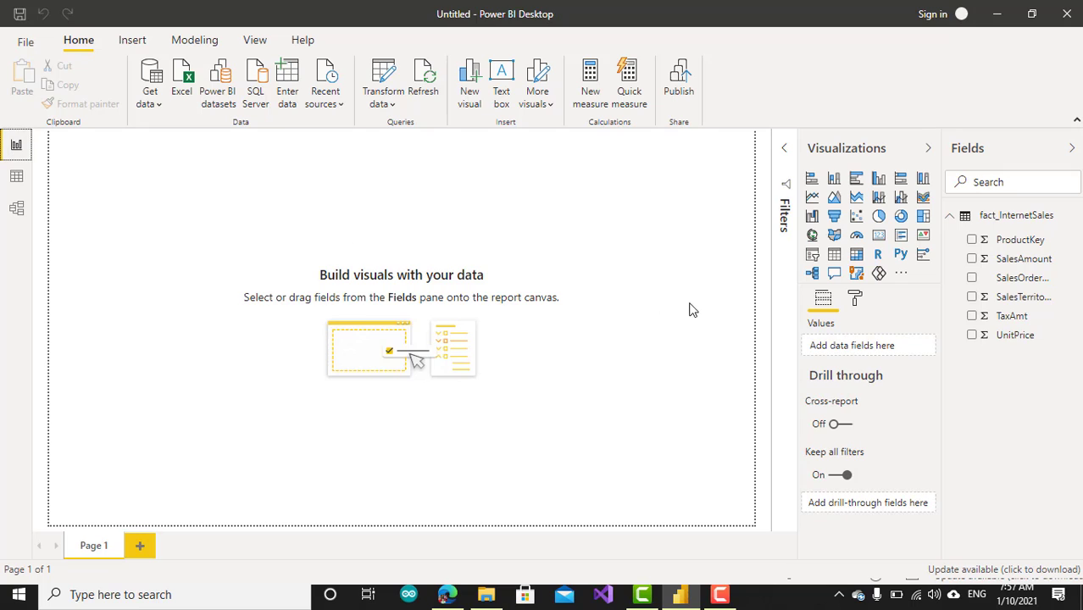
# - Start a new measure named SUMFunction in the fact_InternetSales table, using the SUM function
pyautogui.rightClick(1021, 221)
pyautogui.click(996, 236)
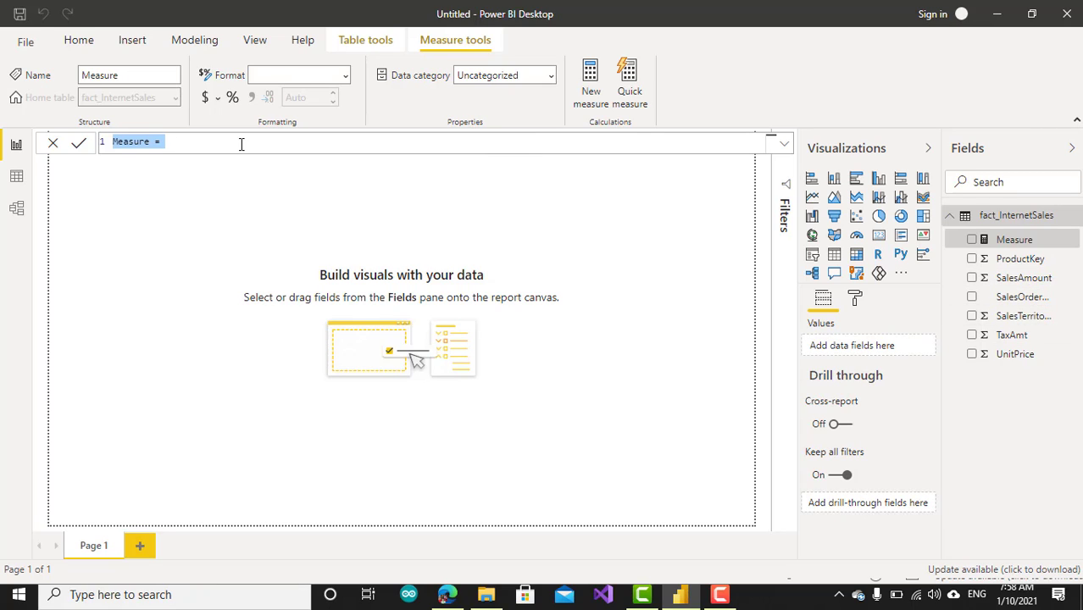
pyautogui.write('Su')
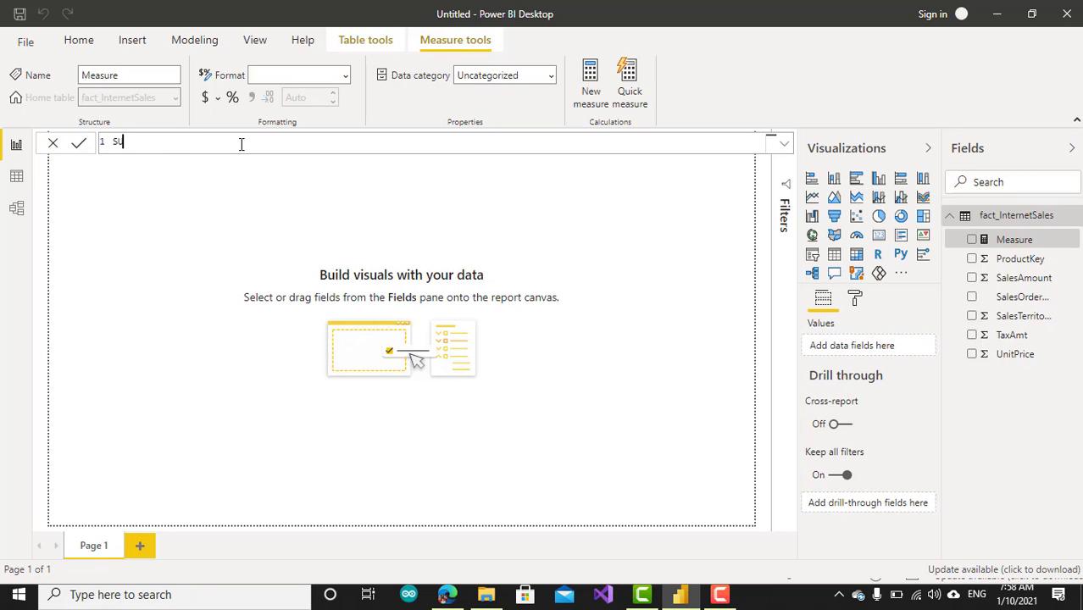
pyautogui.write('M(f')
pyautogui.write('nction ')
pyautogui.write('= ')
pyautogui.write('SUM')
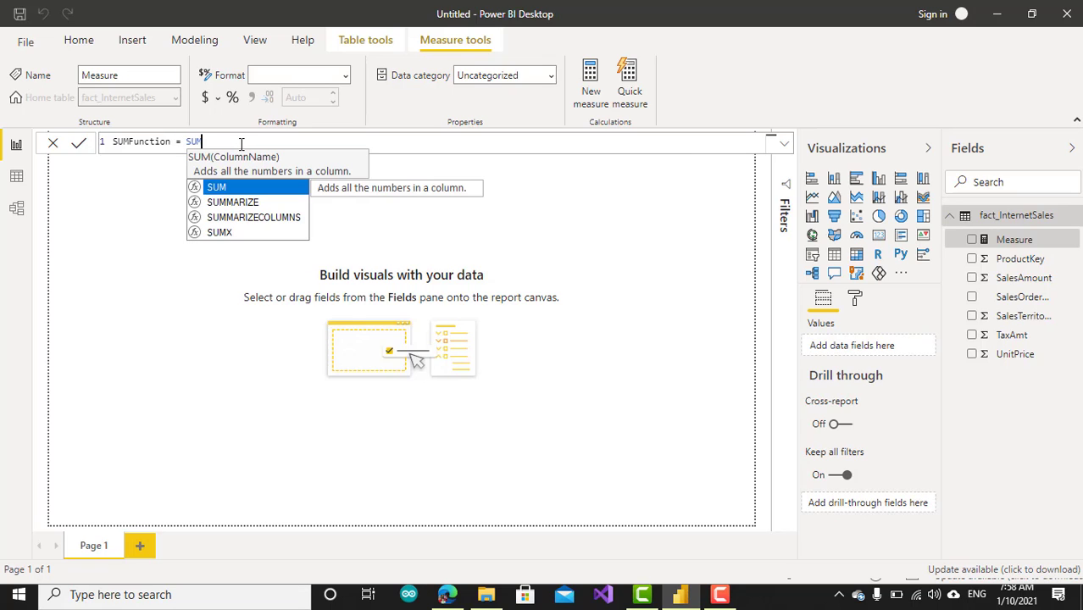
# - Complete the SUMFunction formula with the column fact_InternetSales[SalesAmount] and commit the measure
pyautogui.write('(')
pyautogui.press('Down')
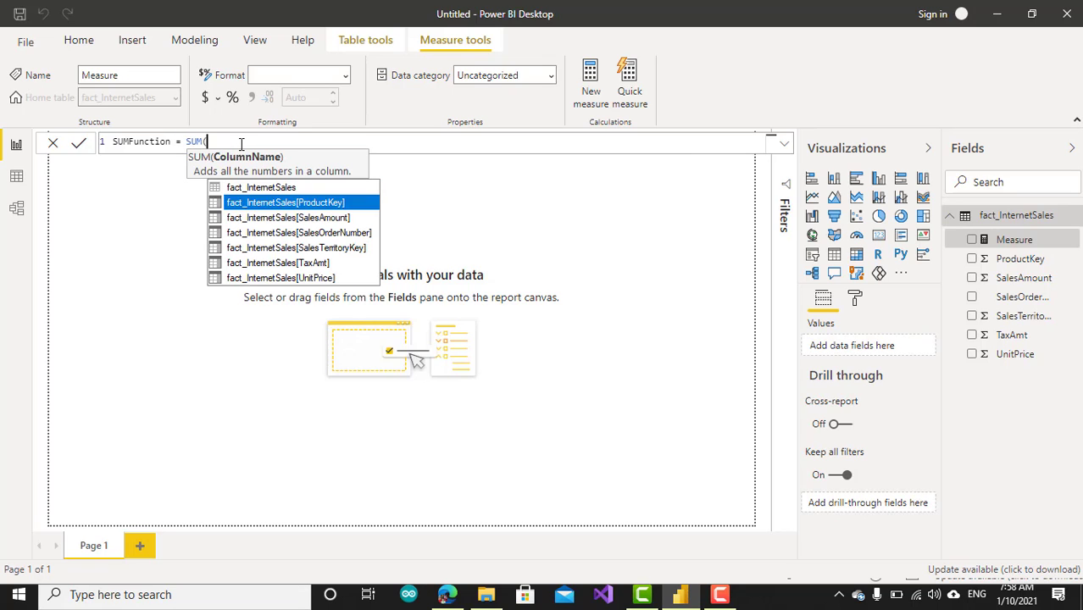
pyautogui.press('Down')
pyautogui.press('Down')
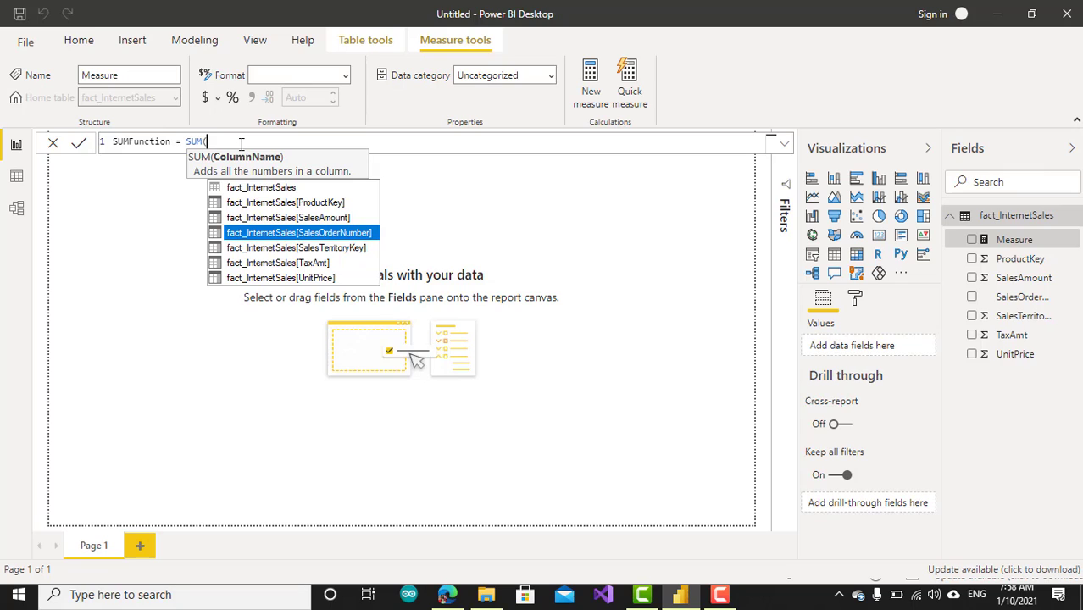
pyautogui.press('Up')
pyautogui.press('Tab')
pyautogui.write(')')
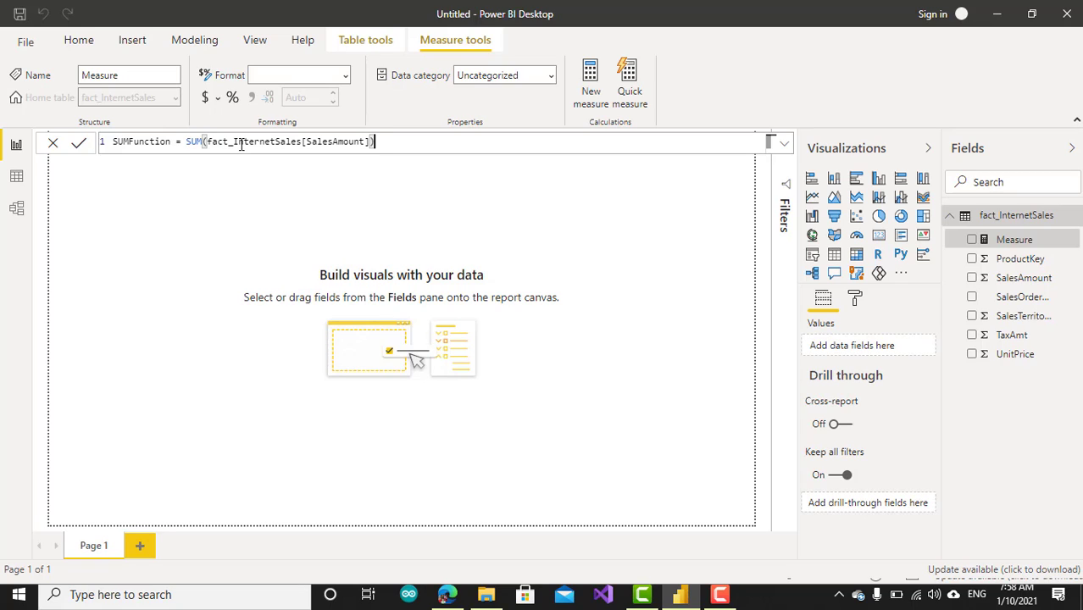
pyautogui.press('Return')
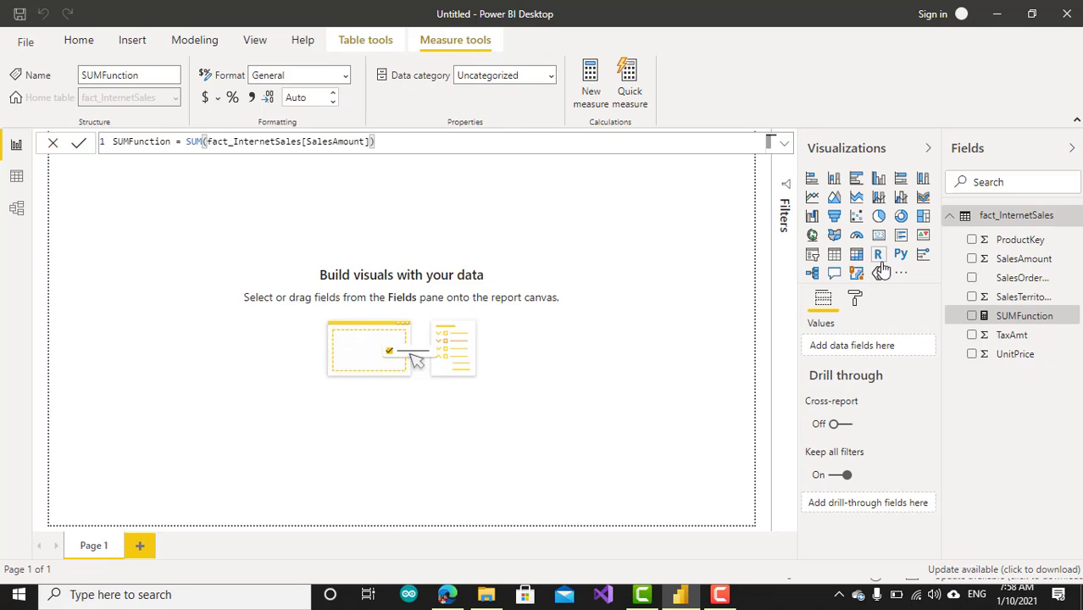
# - Add a card visual showing the SUMFunction measure to the report page and reduce its height
pyautogui.click(593, 256)
pyautogui.click(877, 239)
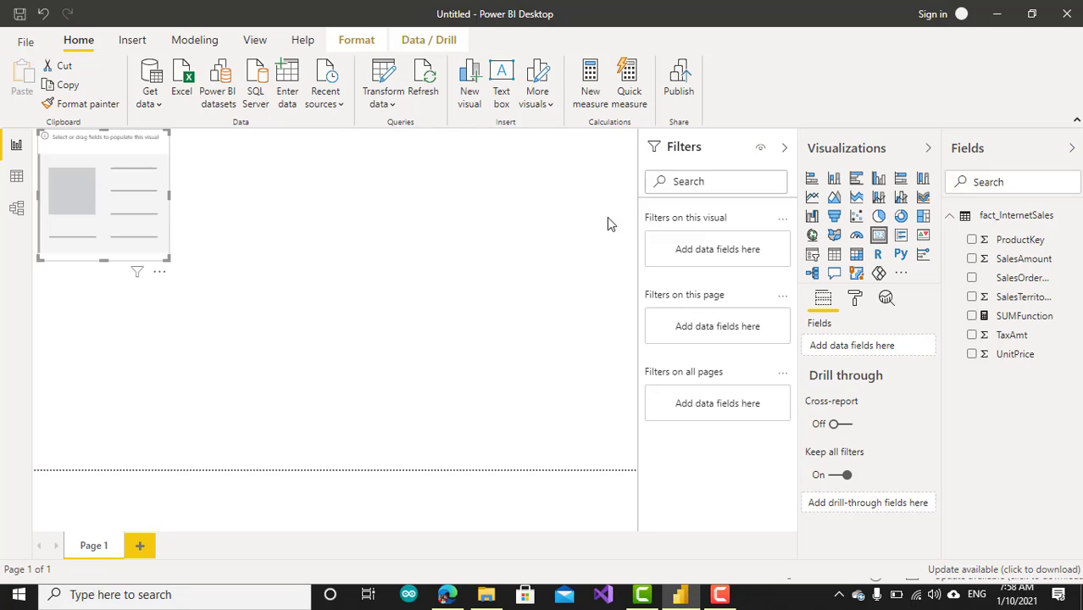
pyautogui.click(786, 150)
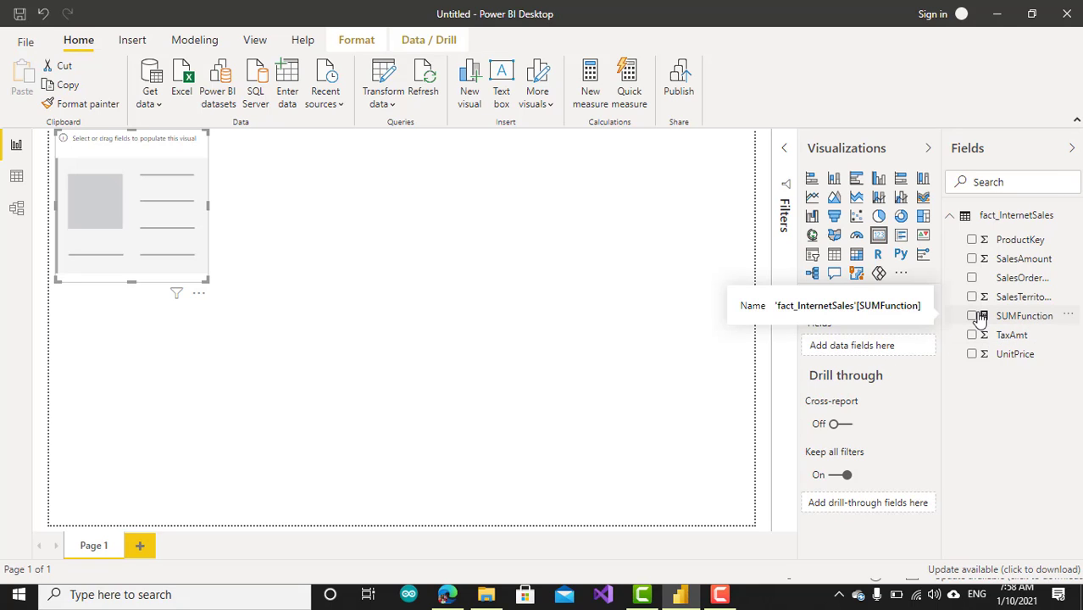
pyautogui.moveTo(1006, 319); pyautogui.dragTo(873, 346)
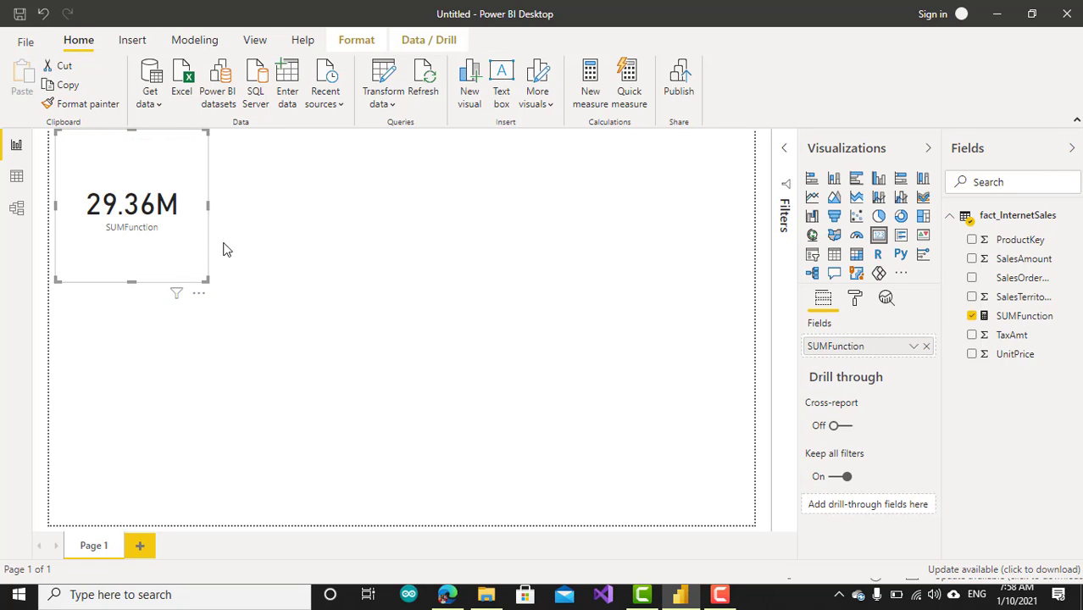
pyautogui.moveTo(202, 279); pyautogui.dragTo(214, 227)
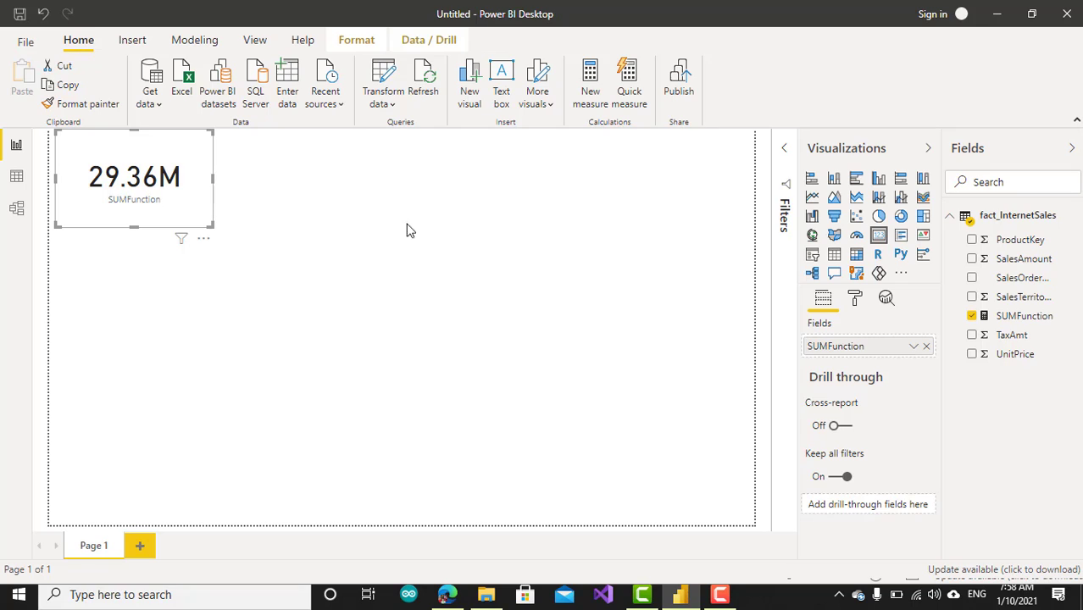
# - Set the card's data label display units to None and widen the card to fit the full number
pyautogui.click(855, 301)
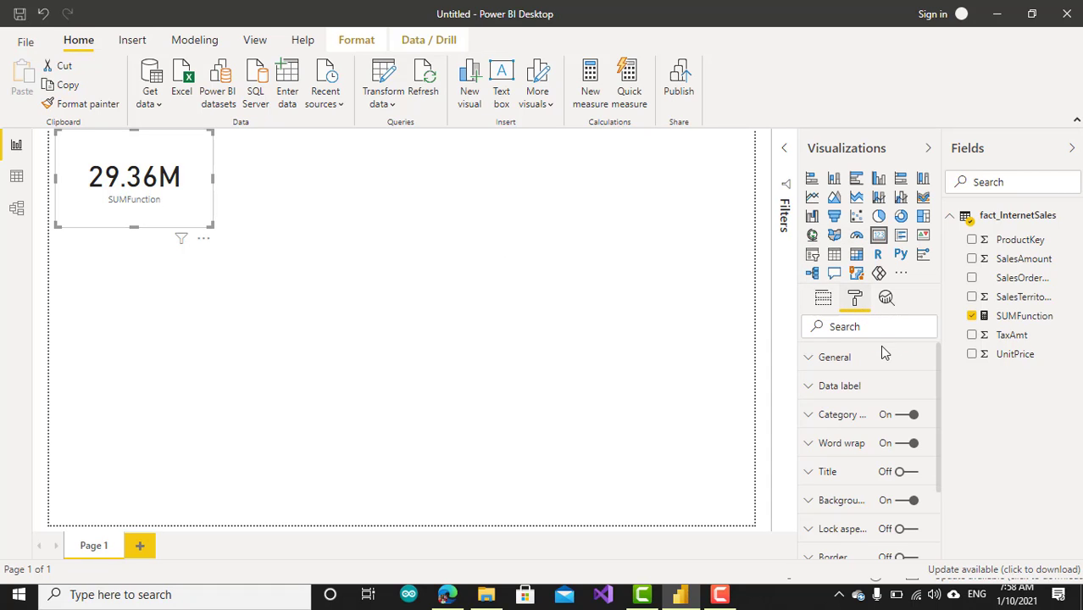
pyautogui.click(825, 389)
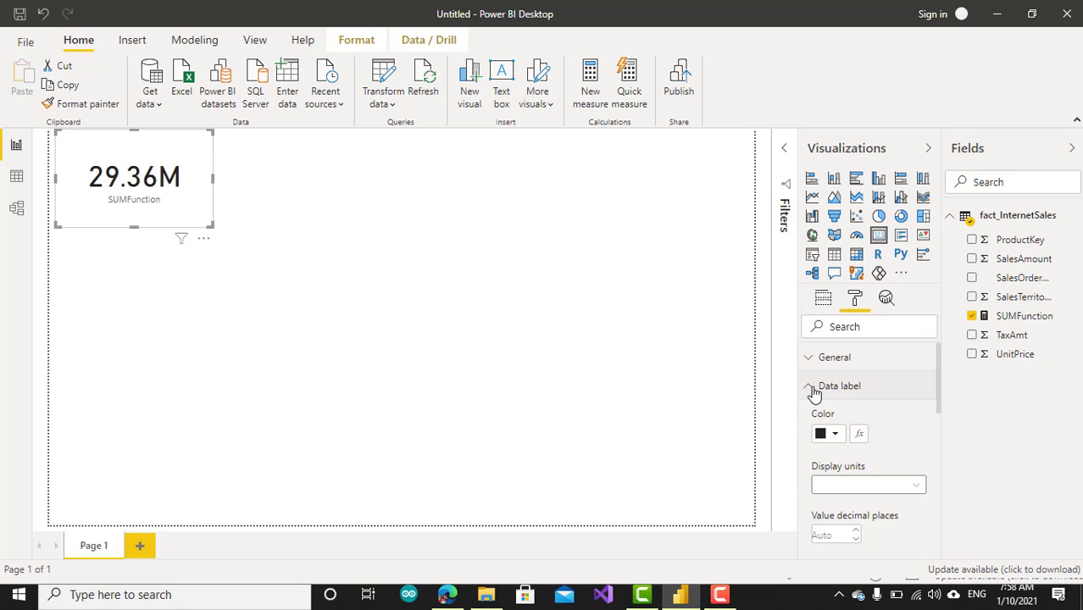
pyautogui.click(916, 488)
pyautogui.click(885, 397)
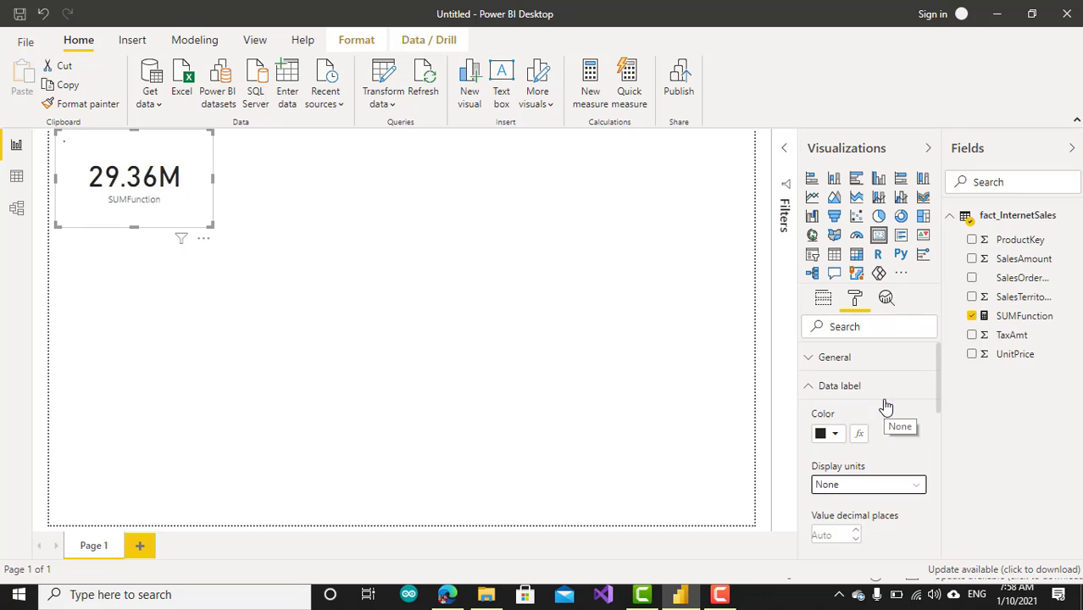
pyautogui.moveTo(215, 174); pyautogui.dragTo(297, 188)
pyautogui.click(225, 227)
pyautogui.click(219, 219)
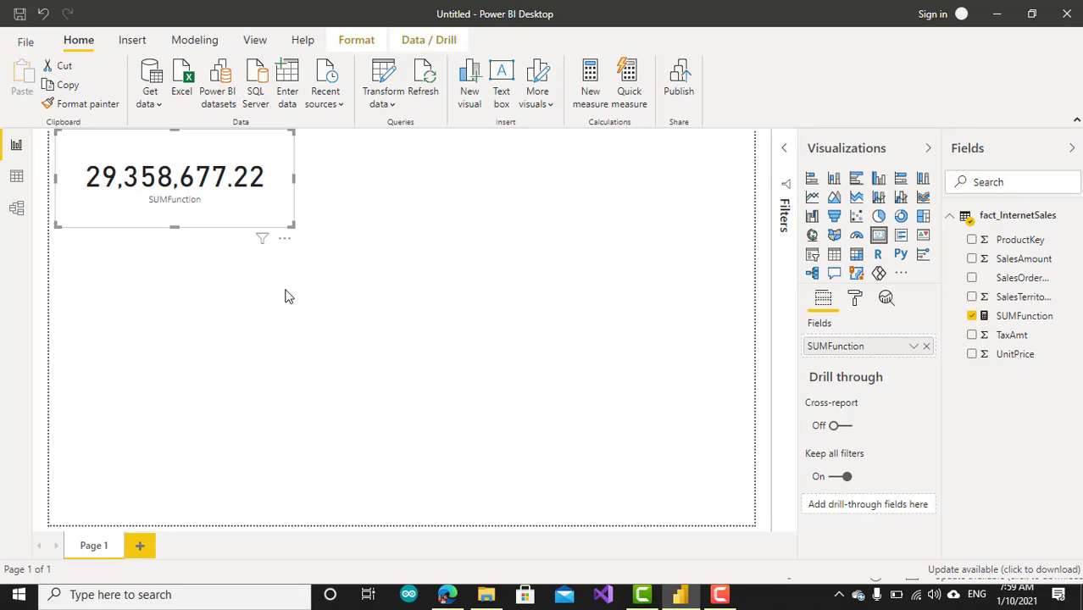
# - Review the table's rows, return to the report and start a second measure named SUMX_Function in fact_InternetSales
pyautogui.click(17, 177)
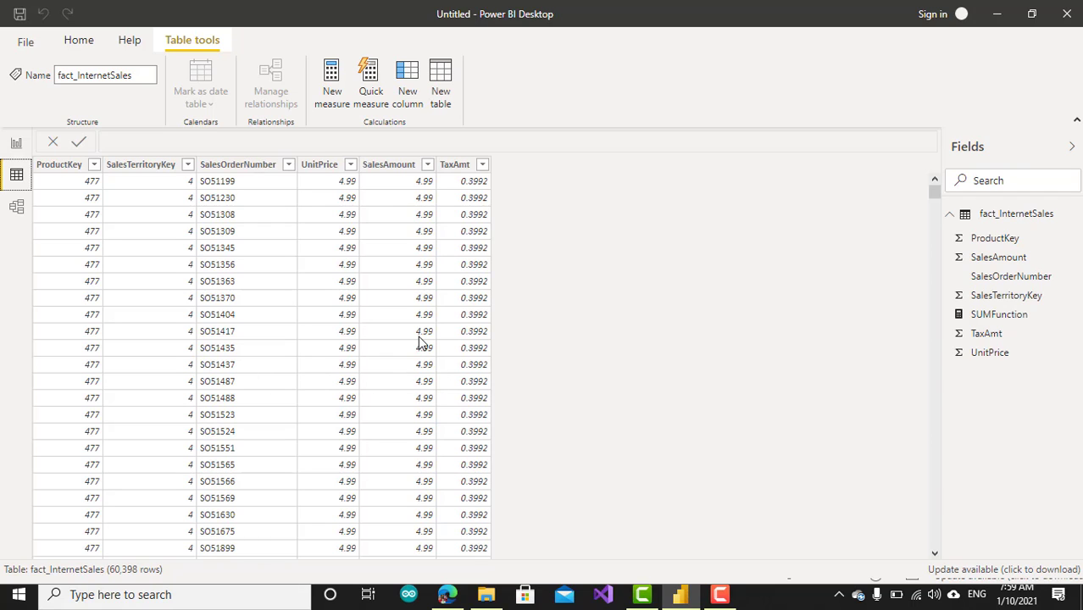
pyautogui.click(17, 147)
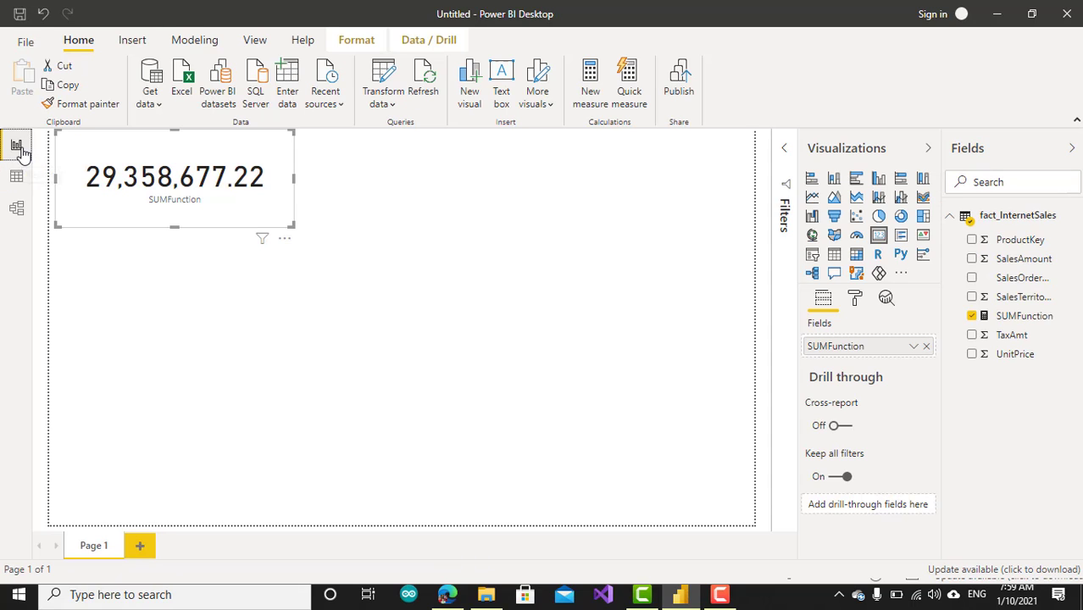
pyautogui.click(525, 304)
pyautogui.rightClick(1012, 219)
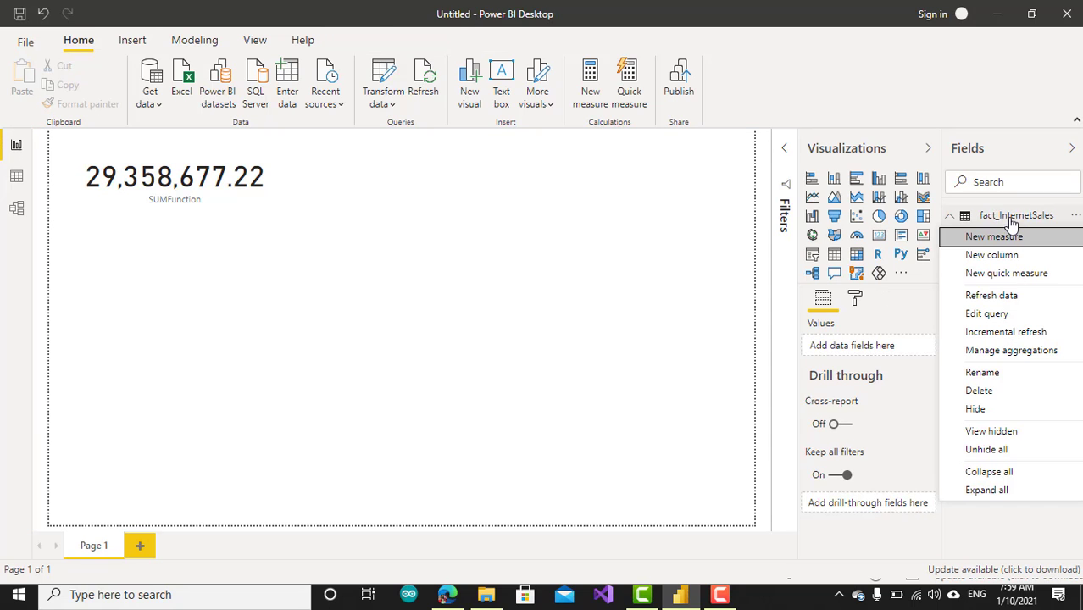
pyautogui.click(1011, 236)
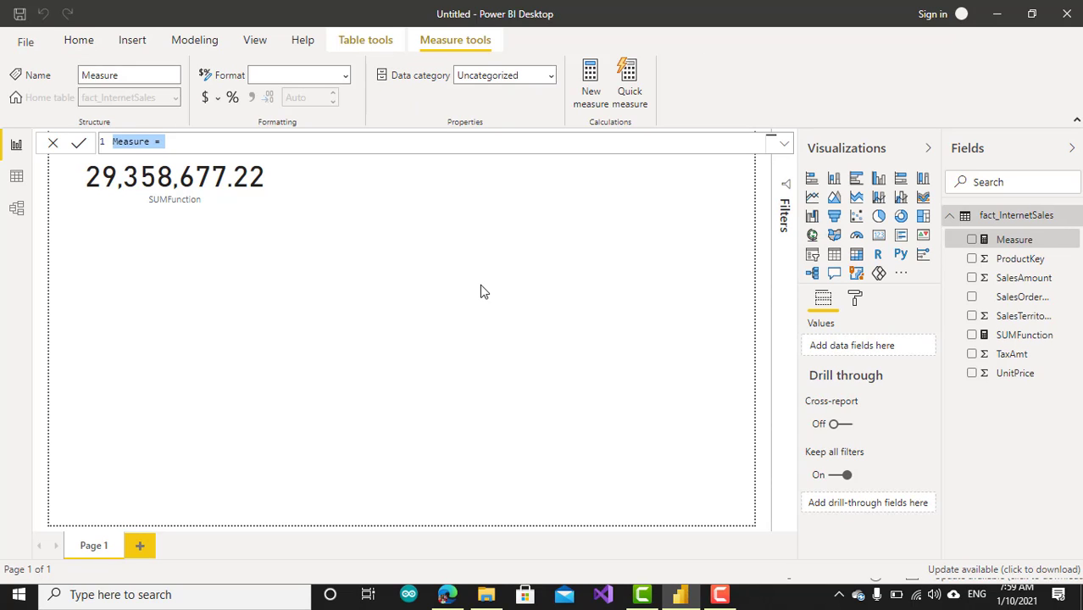
pyautogui.write('SUMX')
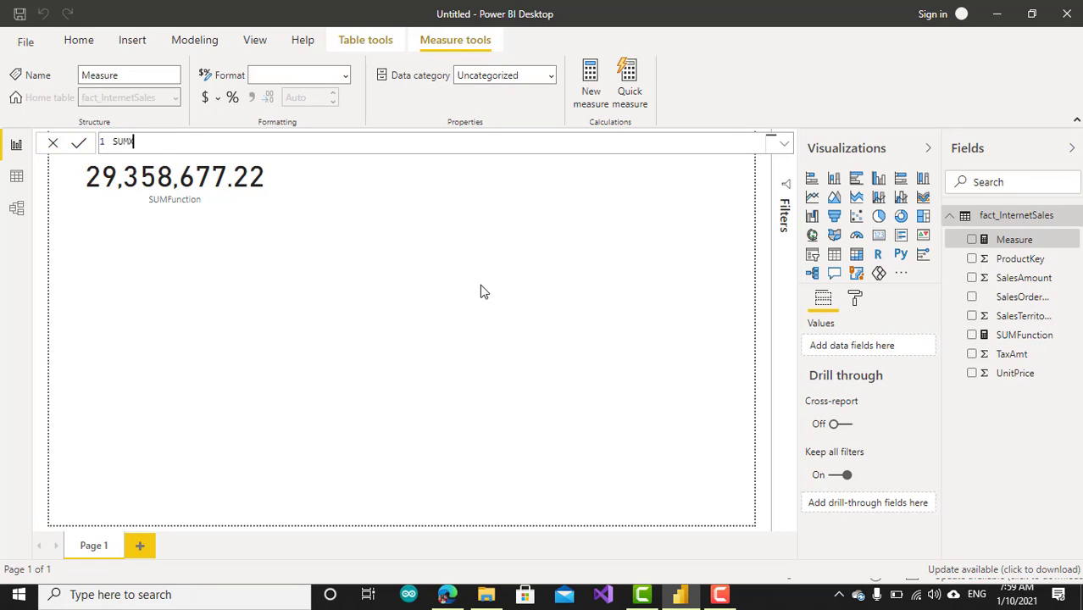
pyautogui.write('_Function = USM')
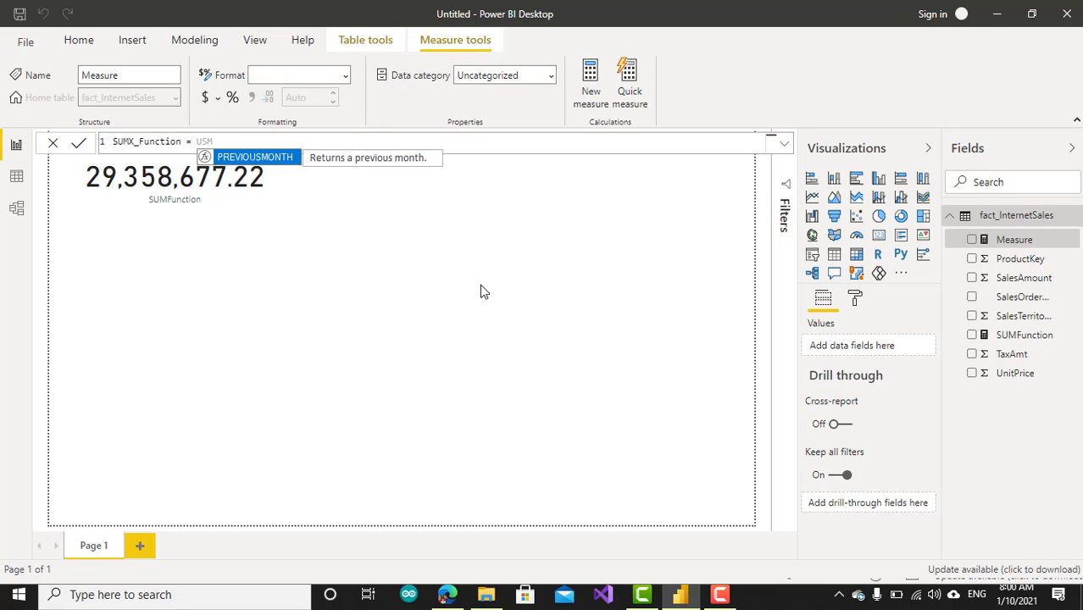
pyautogui.press('BackSpace')
pyautogui.press('BackSpace')
pyautogui.press('BackSpace')
# - Start the SUMX_Function formula with SUMX and supply fact_InternetSales as its table argument
pyautogui.write('SUM')
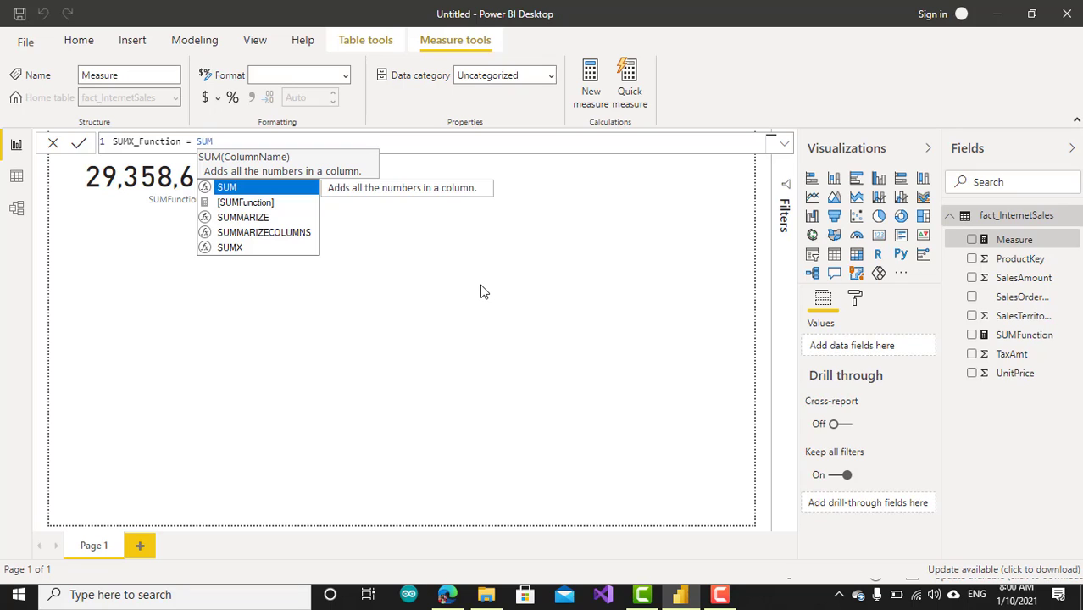
pyautogui.press('Down')
pyautogui.press('Down')
pyautogui.press('Down')
pyautogui.press('Down')
pyautogui.press('Tab')
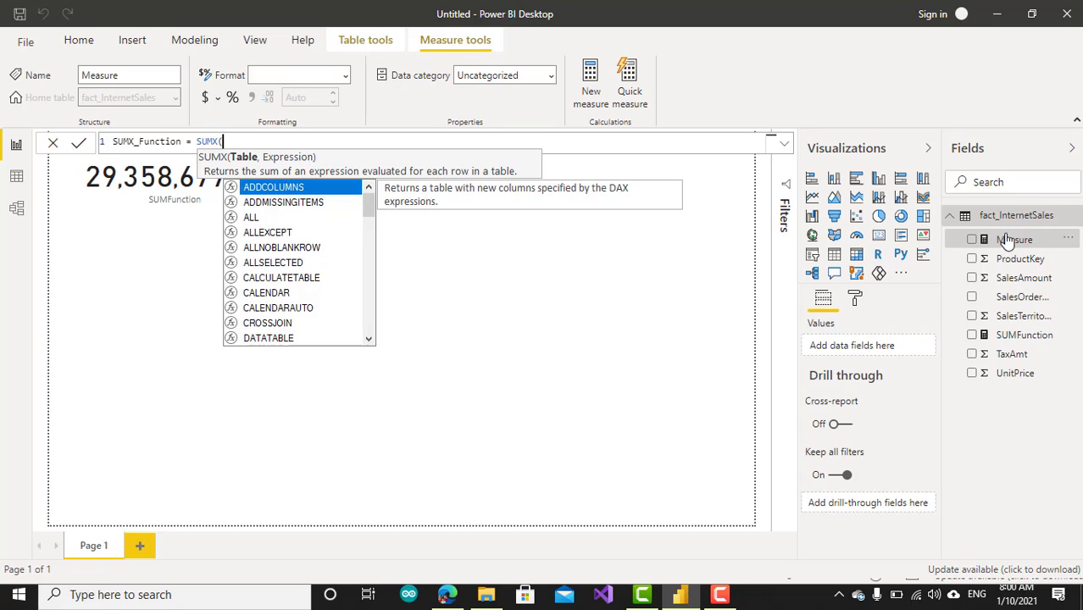
pyautogui.write('fac')
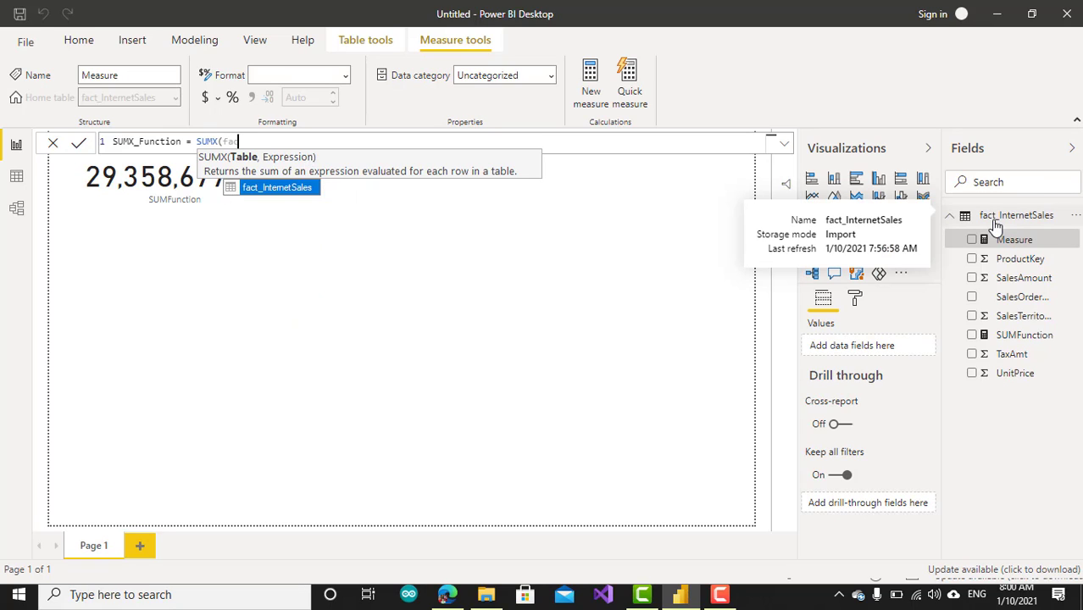
pyautogui.write('t_InternetSales,')
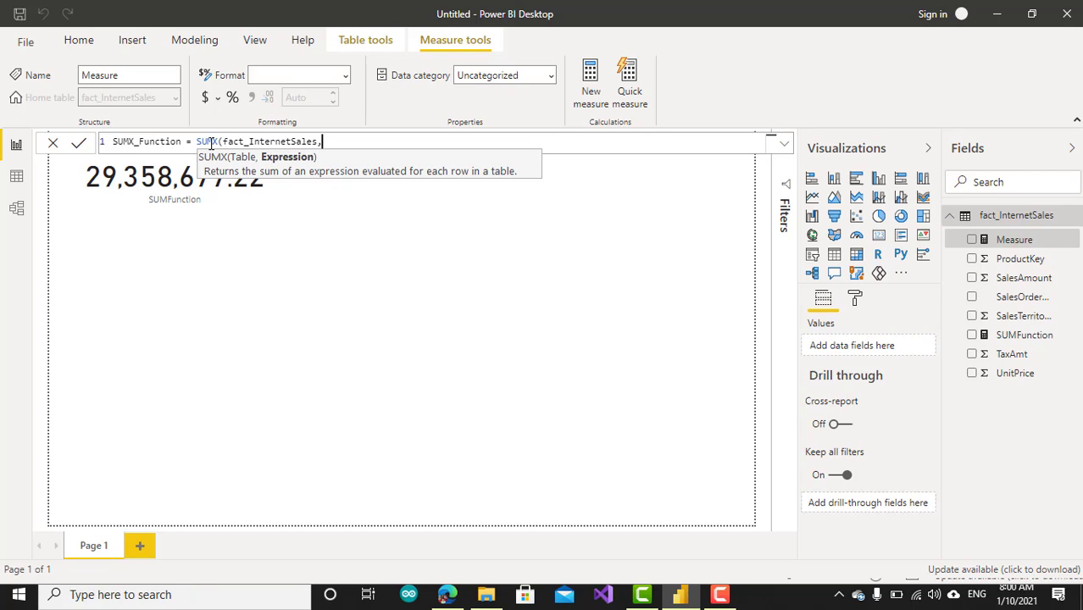
# - Complete the SUMX formula with the expression fact_InternetSales[SalesAmount] and commit the measure
pyautogui.write('fac')
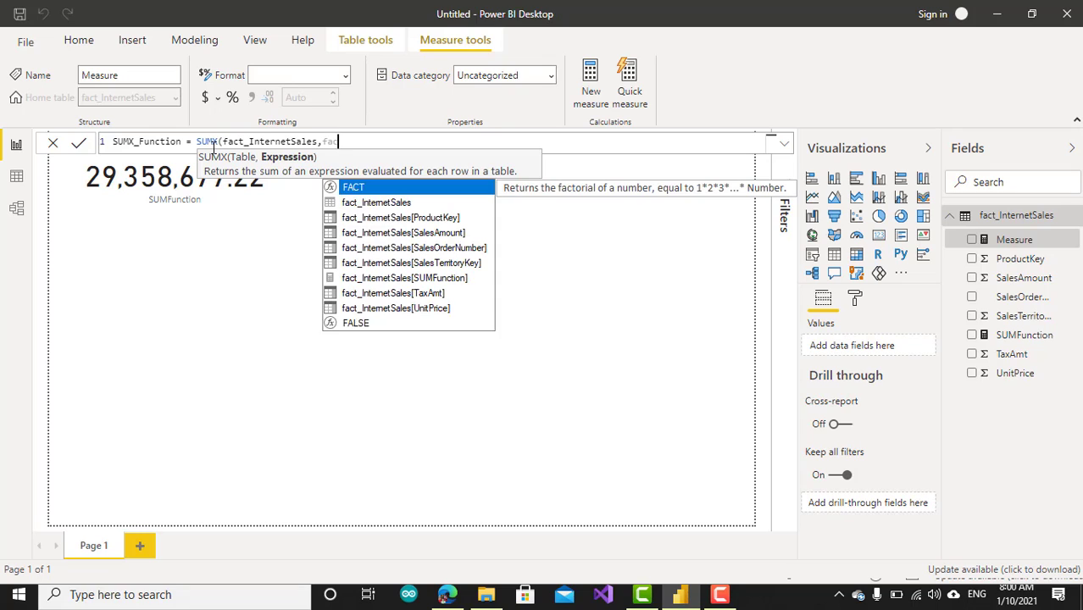
pyautogui.press('Down')
pyautogui.press('Down')
pyautogui.press('Down')
pyautogui.press('Down')
pyautogui.press('Up')
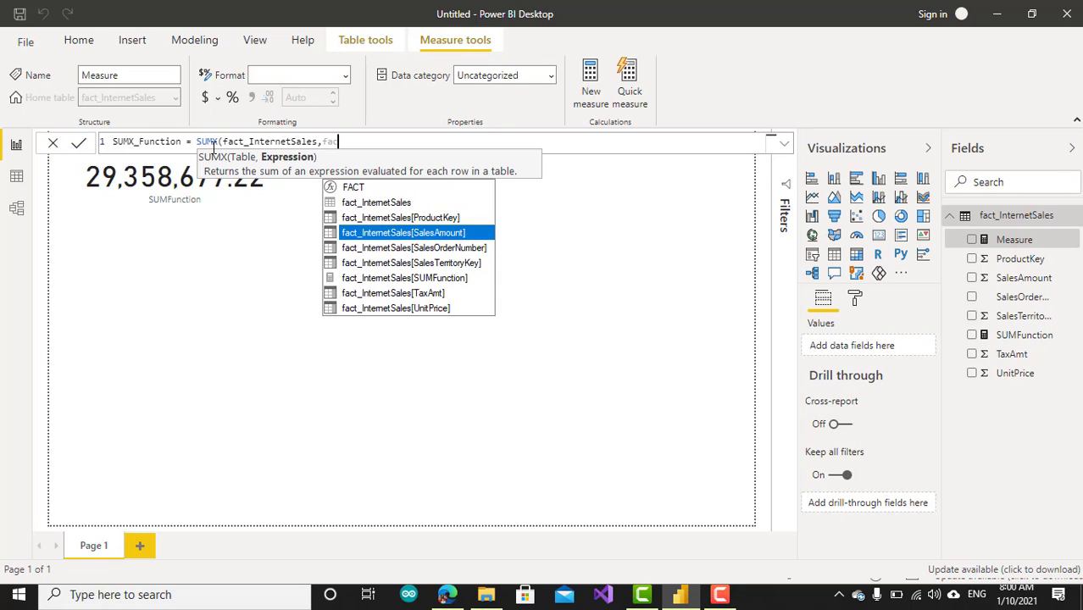
pyautogui.press('Tab')
pyautogui.write(')')
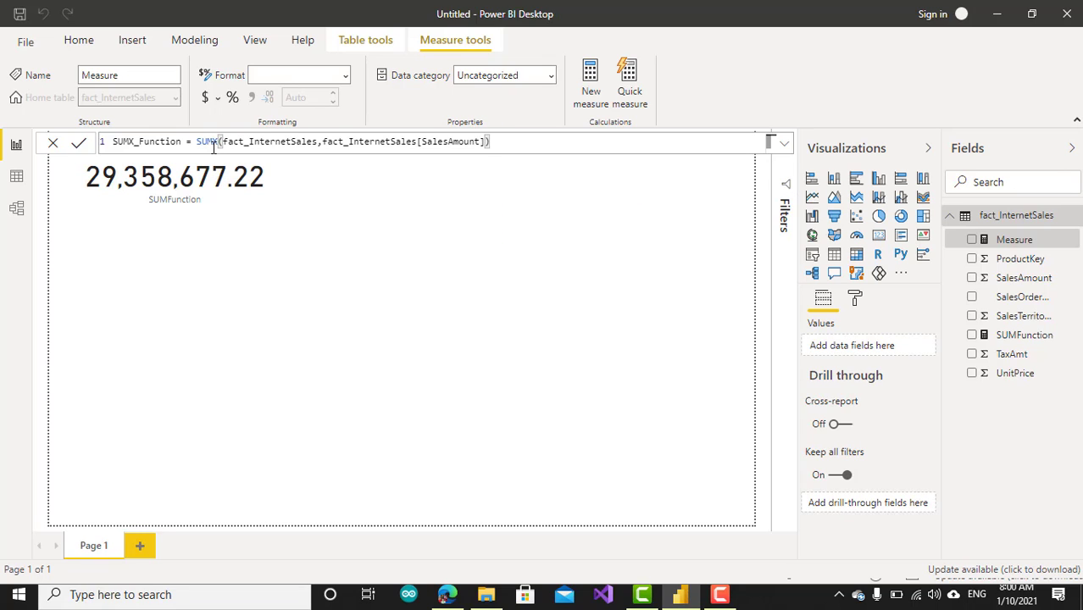
pyautogui.press('Return')
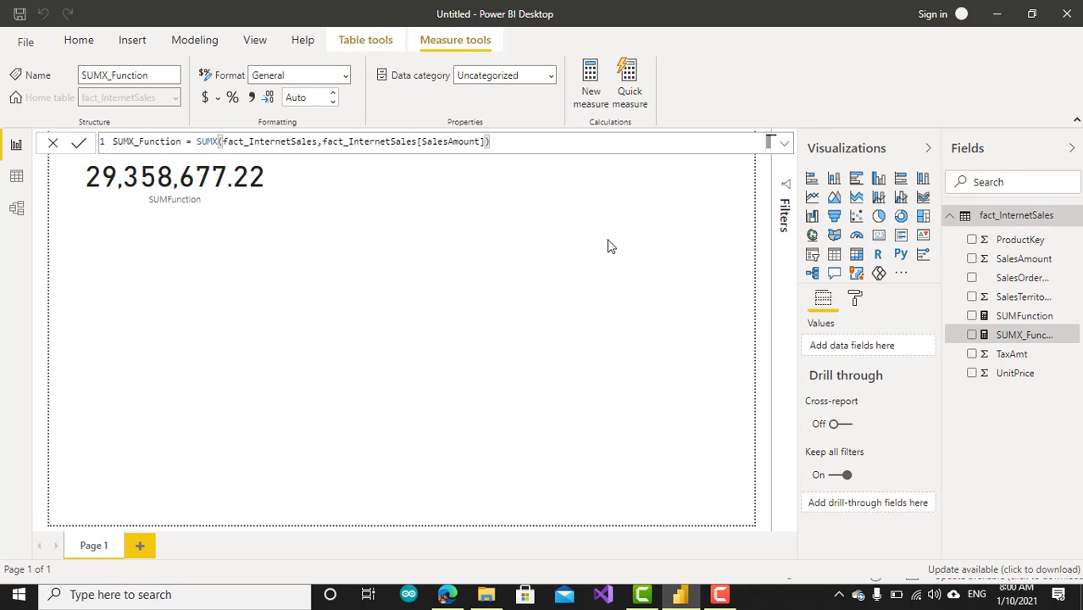
# - Add a second card visual to the report page showing the SUMX_Function measure
pyautogui.click(615, 294)
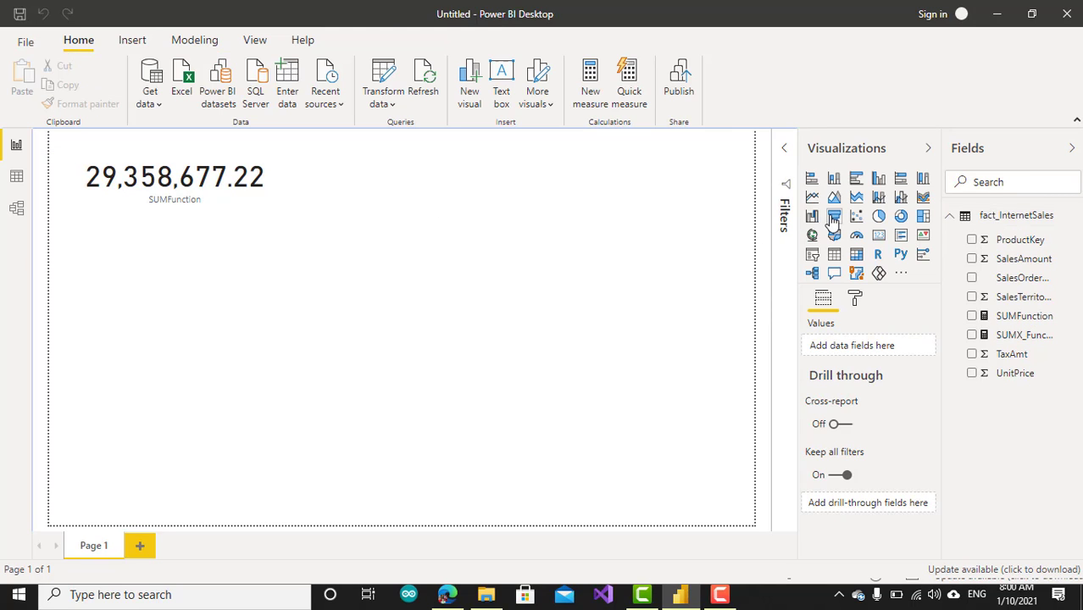
pyautogui.click(878, 235)
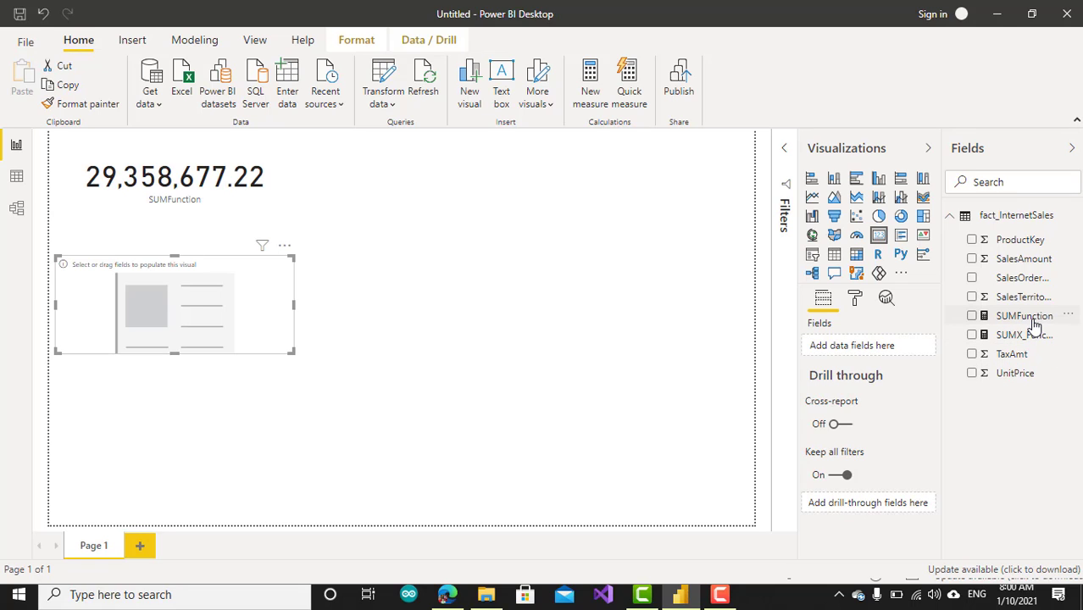
pyautogui.moveTo(1032, 337); pyautogui.dragTo(885, 342)
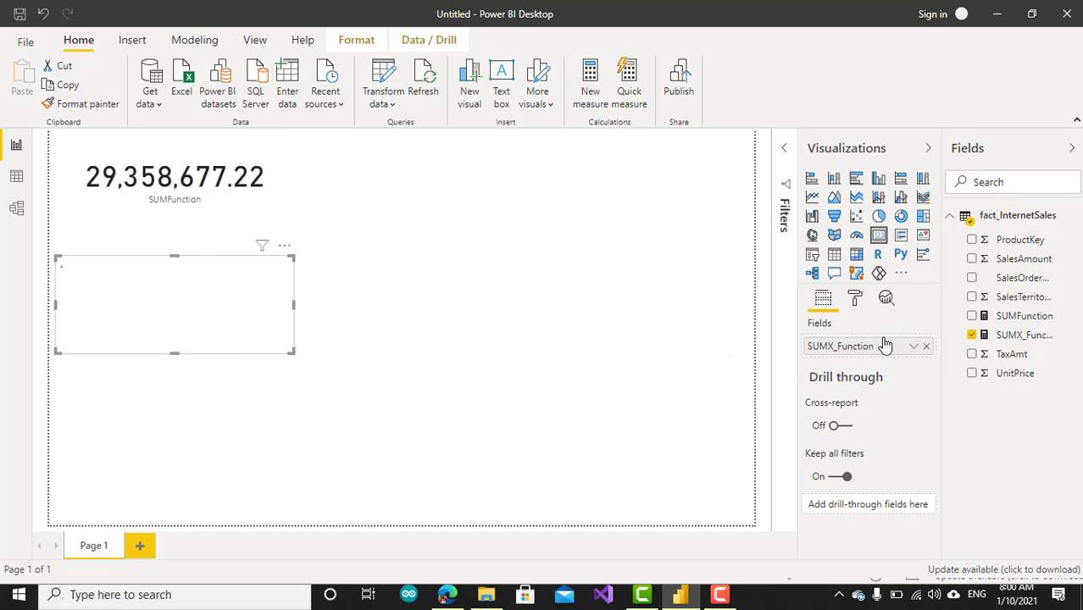
# - Set the SUMX_Function card's data label display units to None and place the card beside the SUMFunction card
pyautogui.click(856, 297)
pyautogui.click(839, 388)
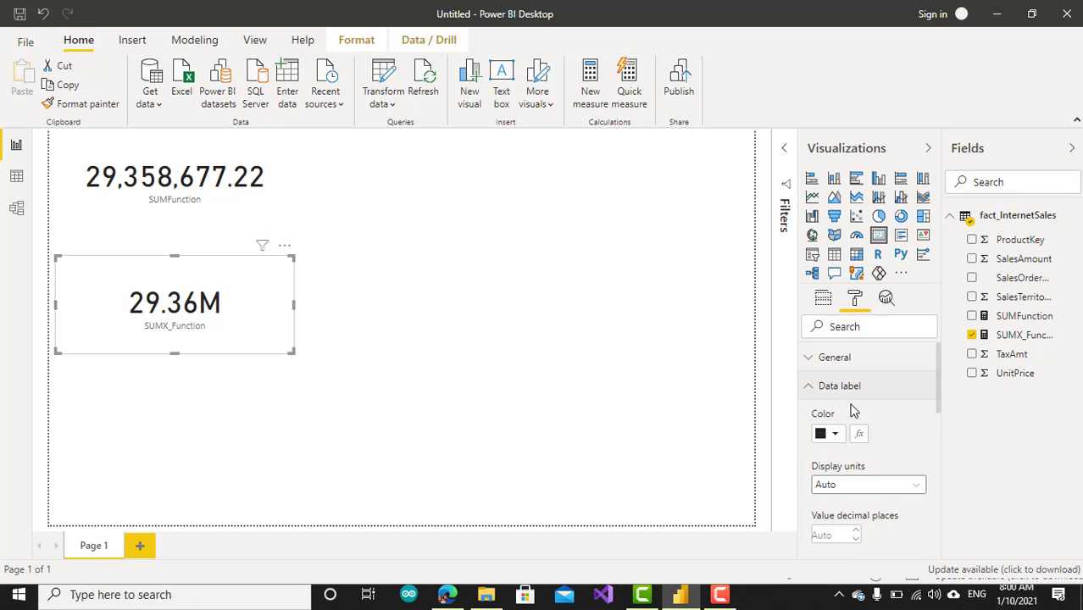
pyautogui.click(881, 485)
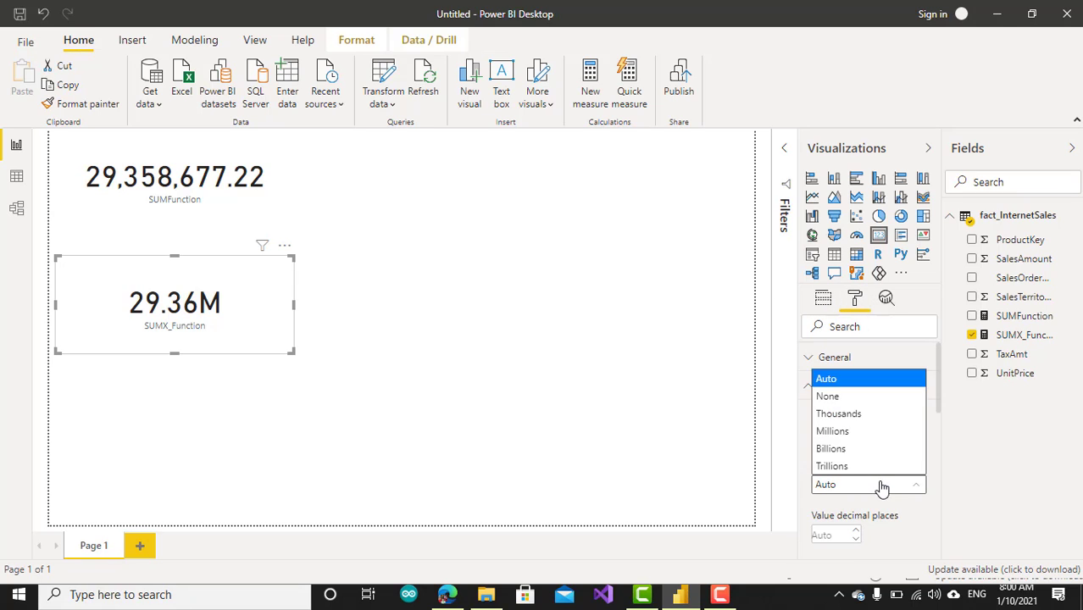
pyautogui.click(864, 399)
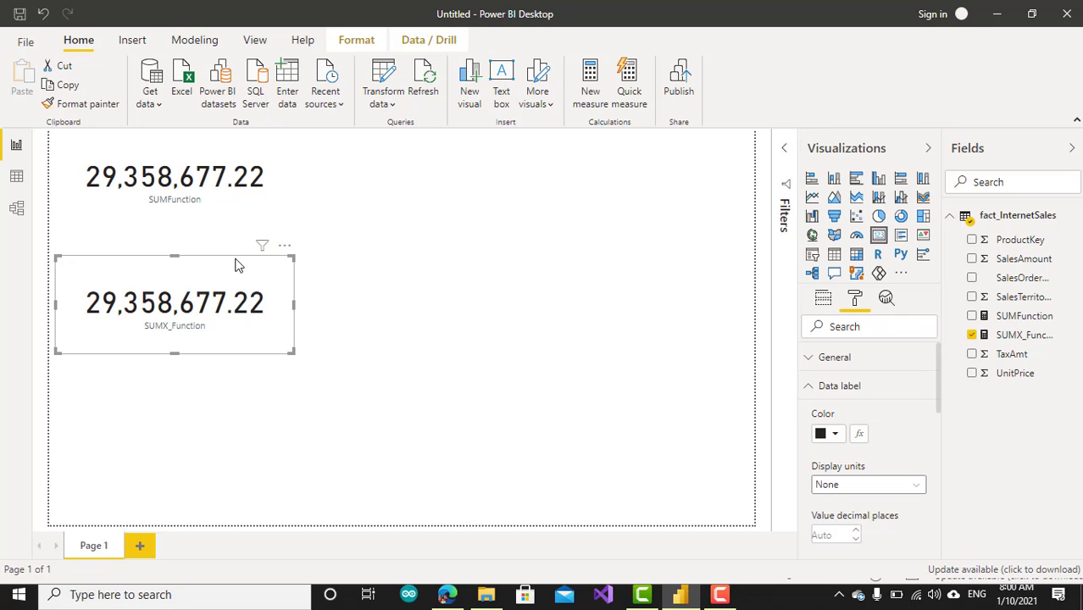
pyautogui.moveTo(246, 254); pyautogui.dragTo(528, 129)
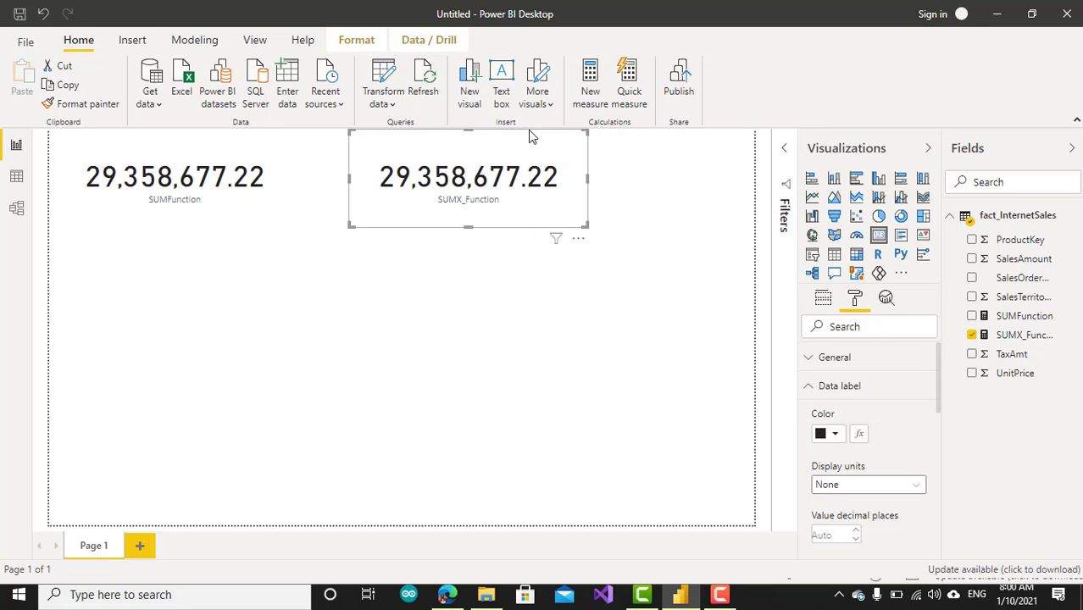
# - Examine the SalesAmount rows of fact_InternetSales alongside the SUMFunction and SUMX_Function cards on the report page
pyautogui.click(220, 205)
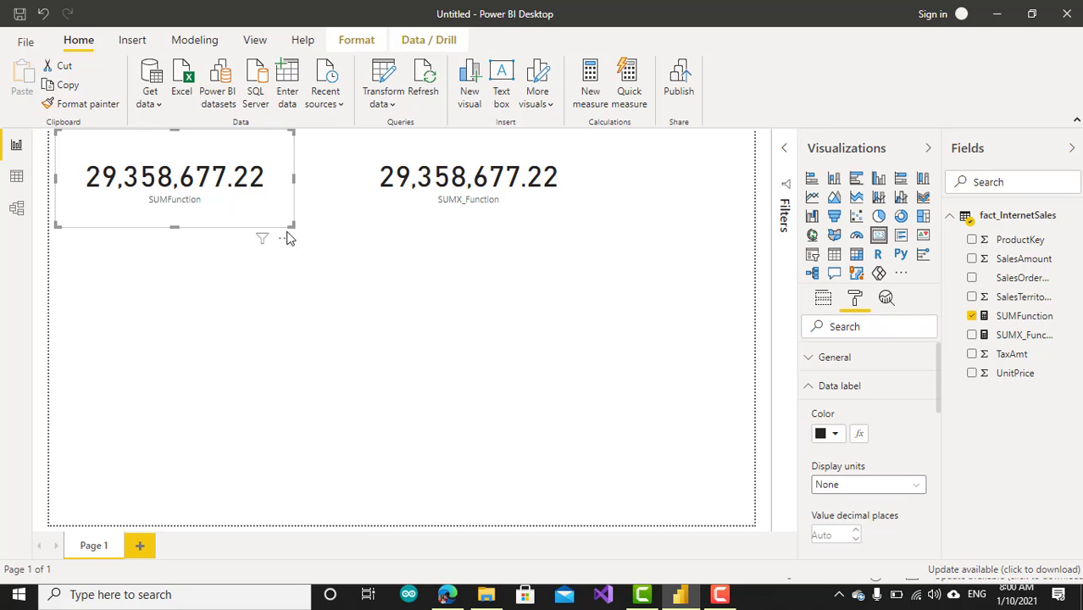
pyautogui.click(17, 180)
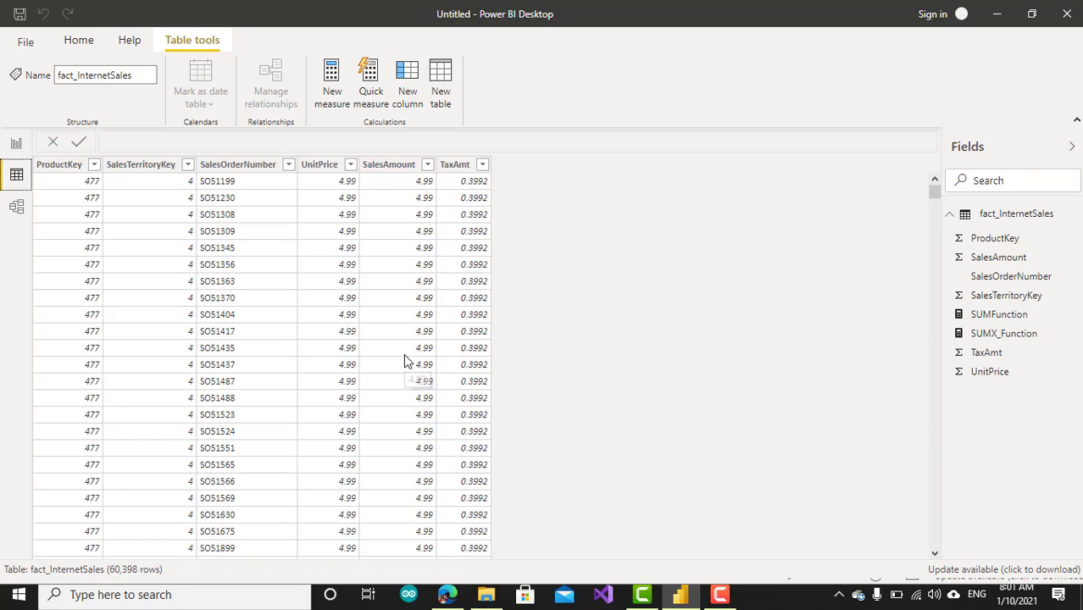
pyautogui.click(16, 144)
pyautogui.click(439, 180)
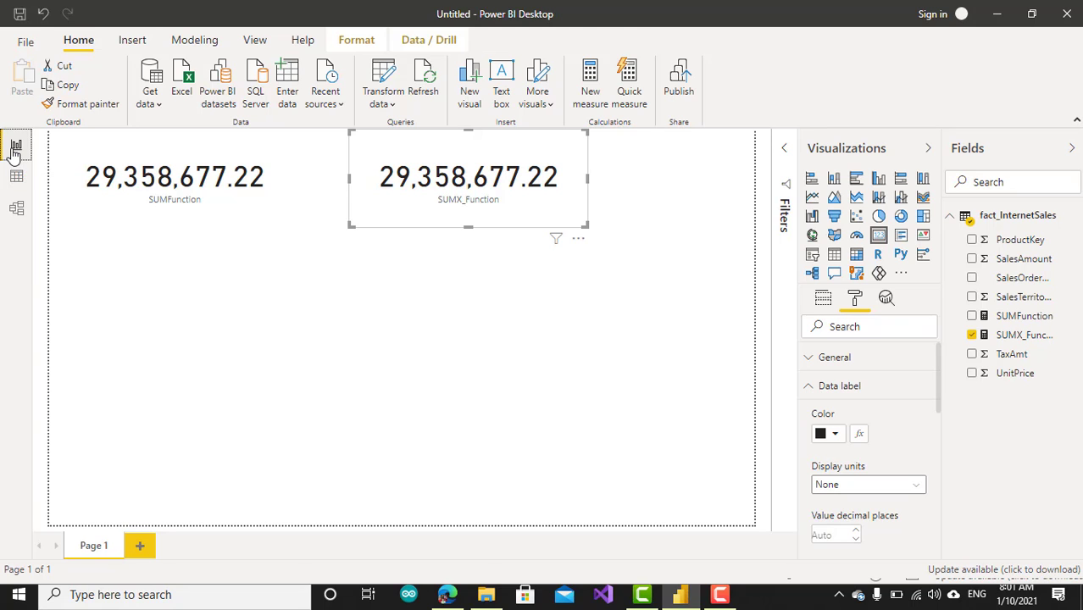
pyautogui.click(16, 175)
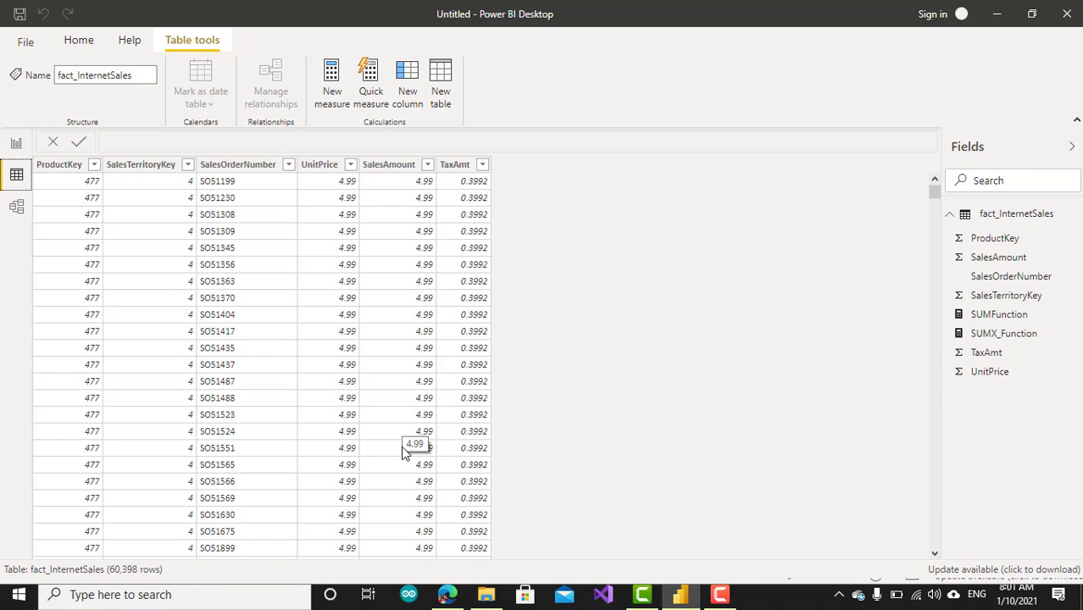
pyautogui.click(18, 146)
# - Examine the formulas of the SUMFunction and SUMX_Function measures, comparing the arguments of SUM and SUMX
pyautogui.click(235, 202)
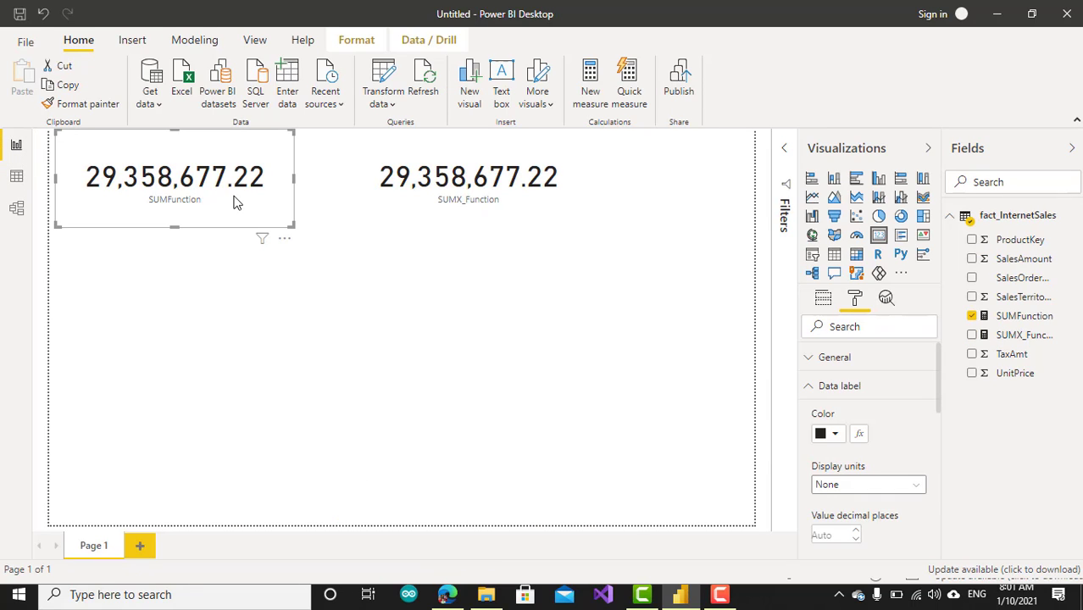
pyautogui.click(1023, 318)
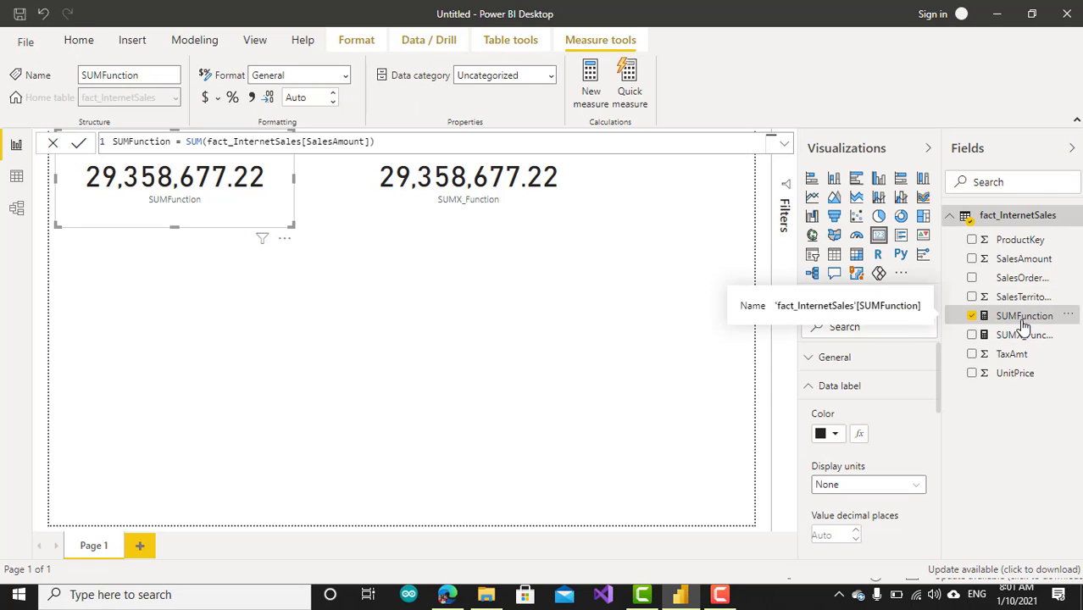
pyautogui.doubleClick(128, 140)
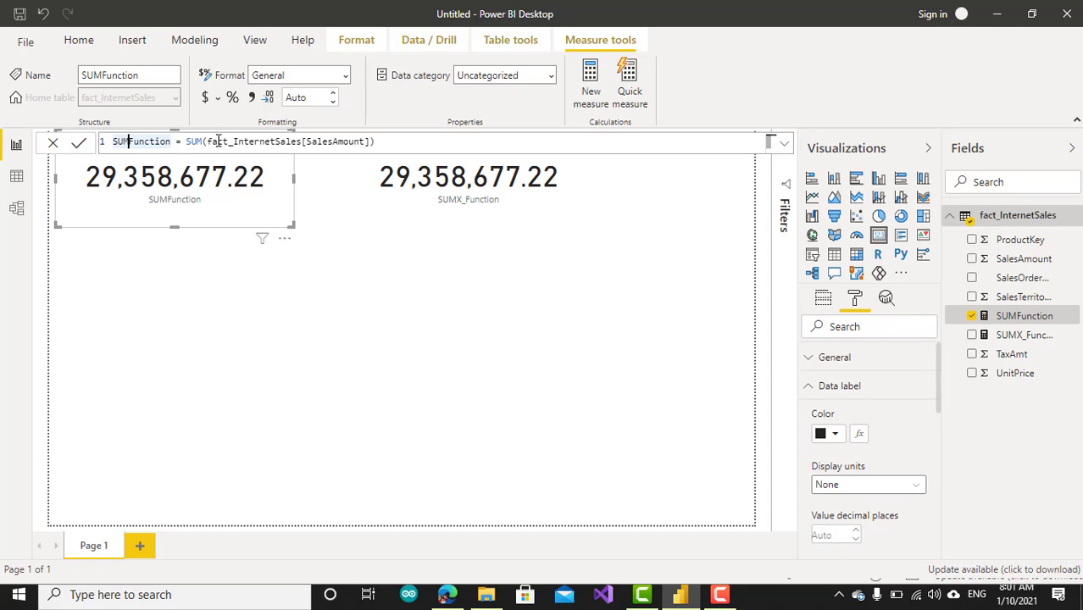
pyautogui.moveTo(218, 141); pyautogui.dragTo(342, 151)
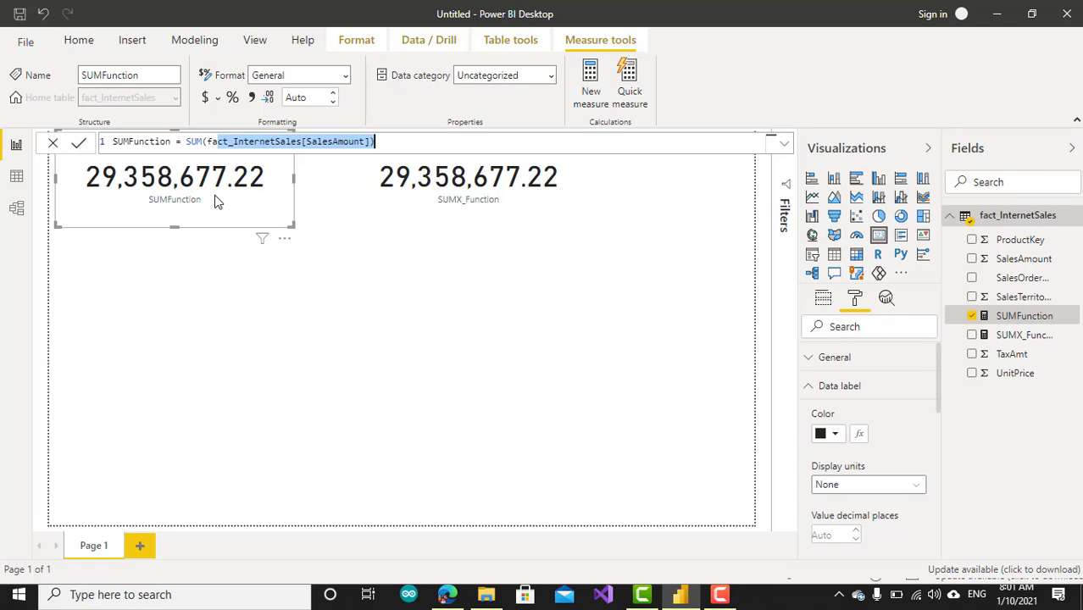
pyautogui.click(488, 210)
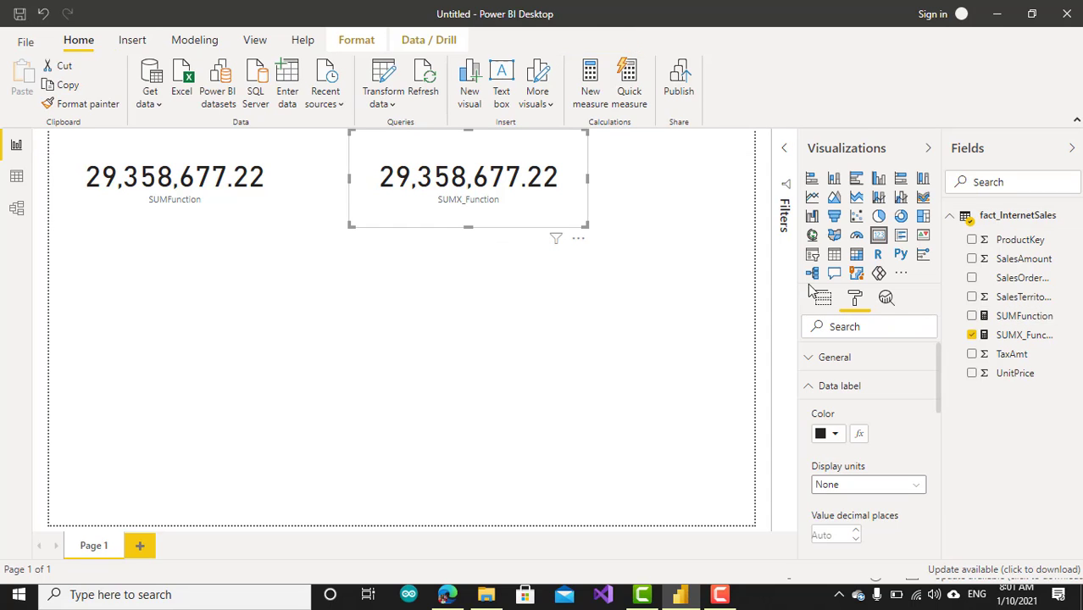
pyautogui.click(1020, 335)
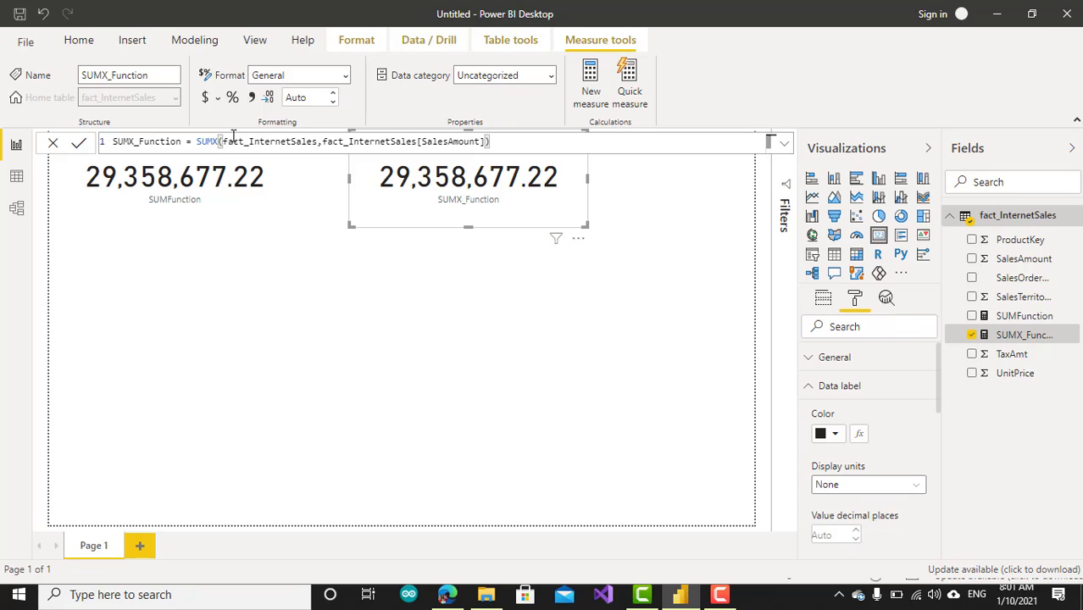
pyautogui.moveTo(221, 142); pyautogui.dragTo(481, 148)
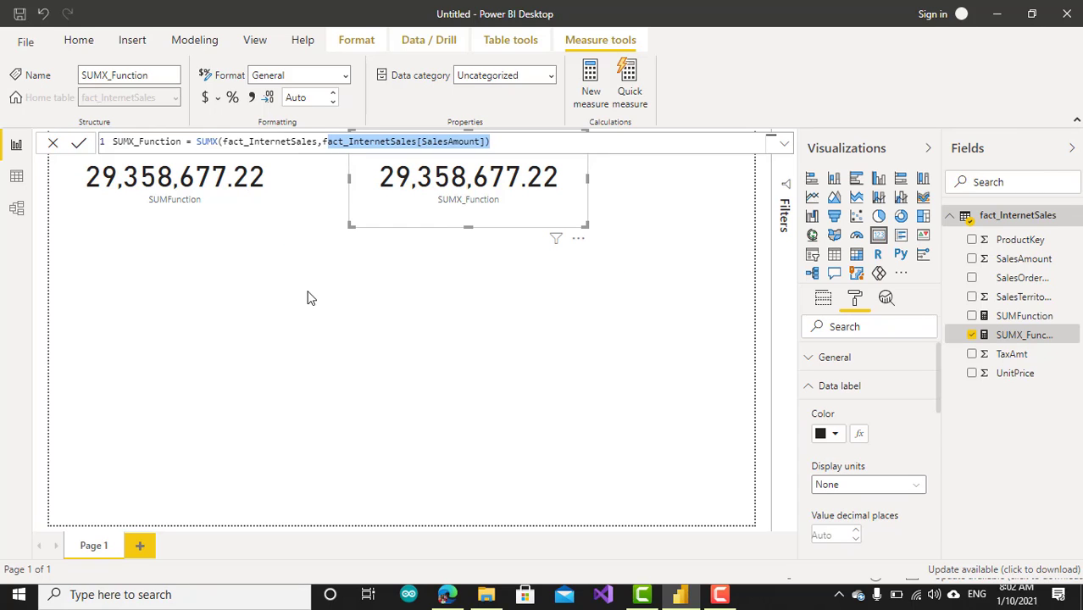
# - Rename the SUMFunction measure to SUM_SalesAmt in its formula and commit the change
pyautogui.click(259, 198)
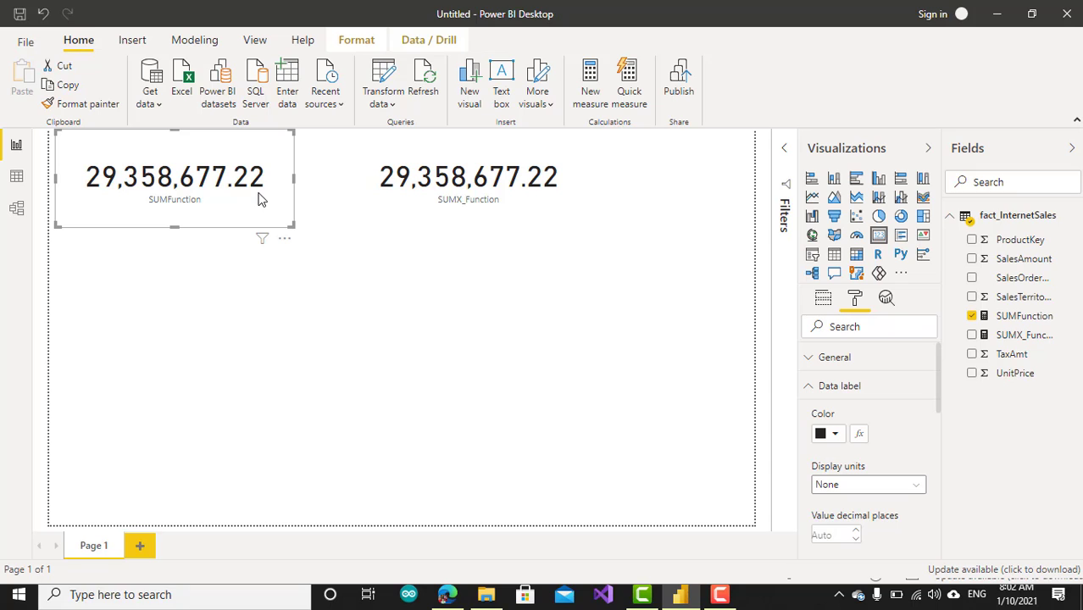
pyautogui.click(1043, 320)
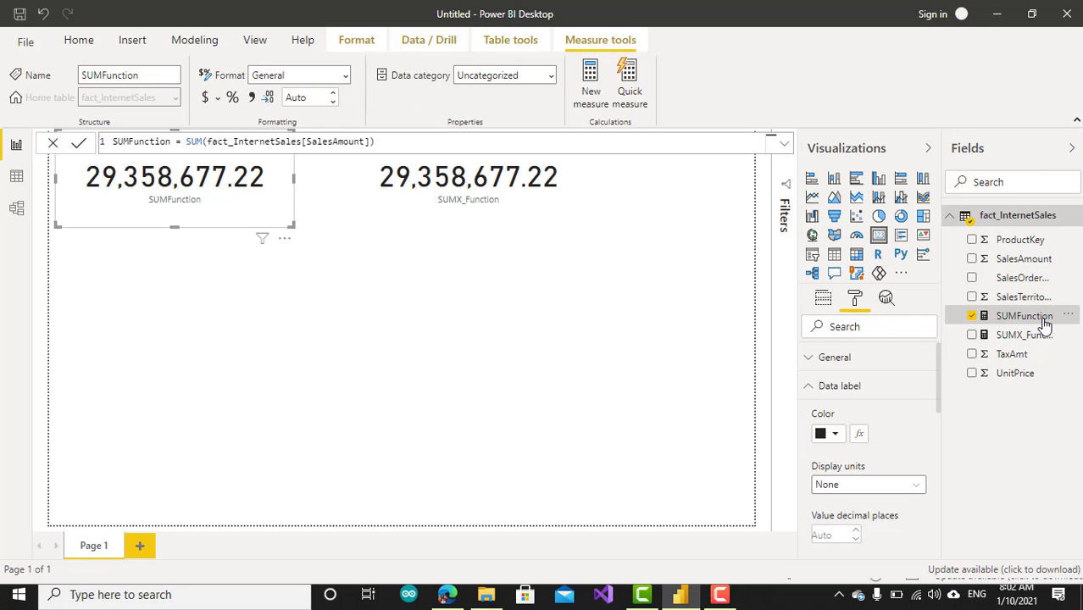
pyautogui.click(168, 145)
pyautogui.press('BackSpace')
pyautogui.press('BackSpace')
pyautogui.press('BackSpace')
pyautogui.press('BackSpace')
pyautogui.press('BackSpace')
pyautogui.press('BackSpace')
pyautogui.press('BackSpace')
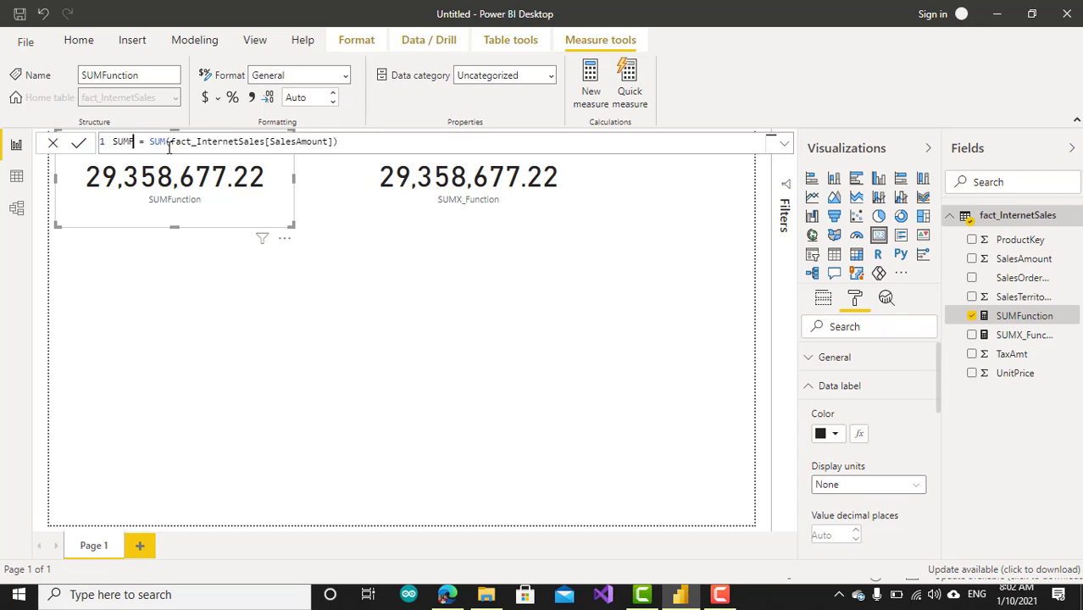
pyautogui.press('BackSpace')
pyautogui.press('BackSpace')
pyautogui.write('_Sak')
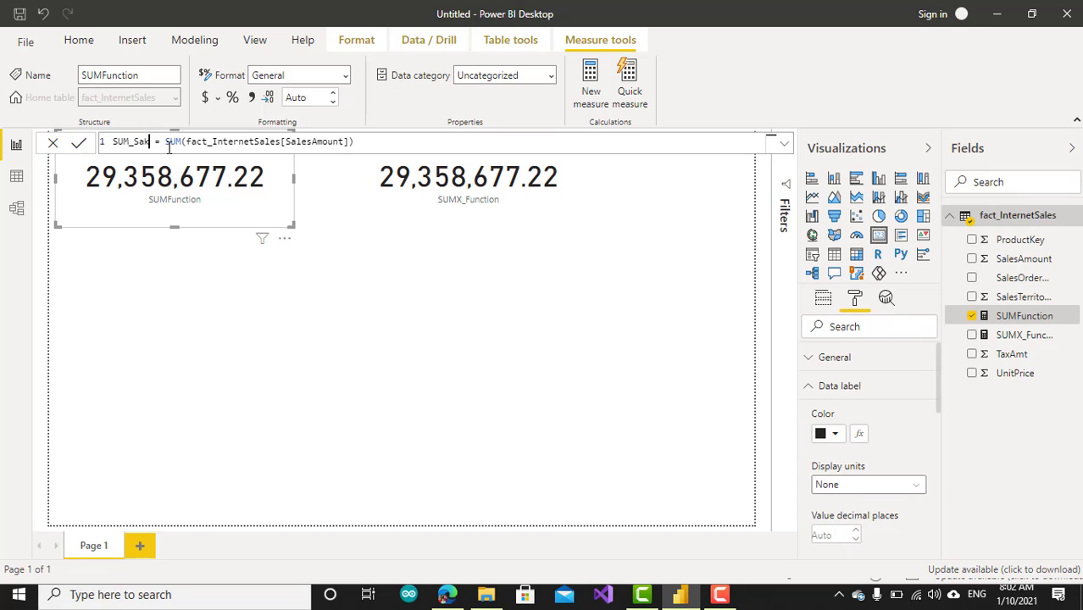
pyautogui.write('esAm')
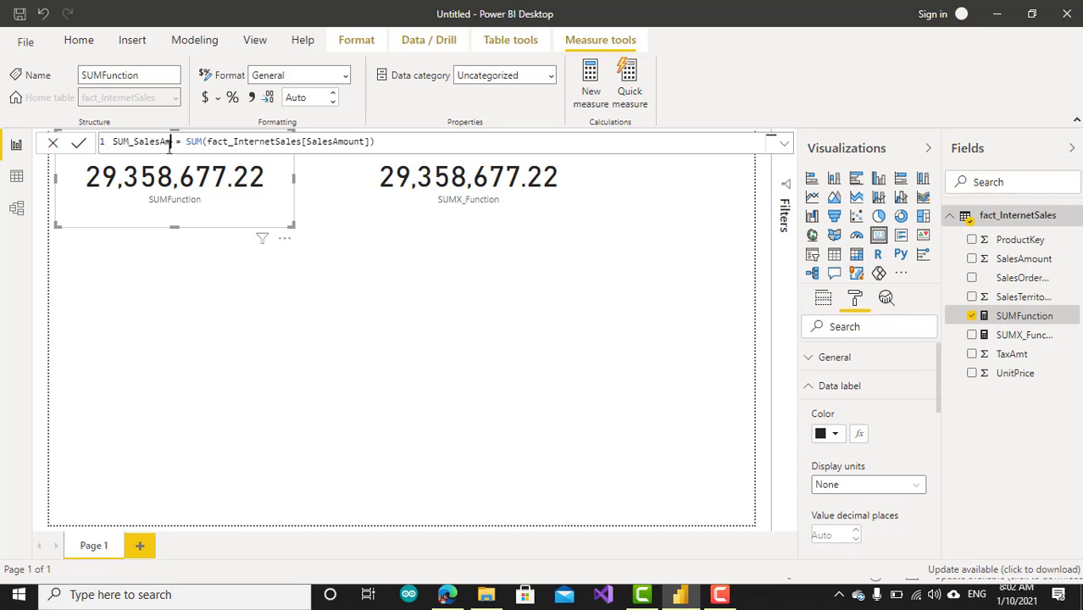
pyautogui.write('t')
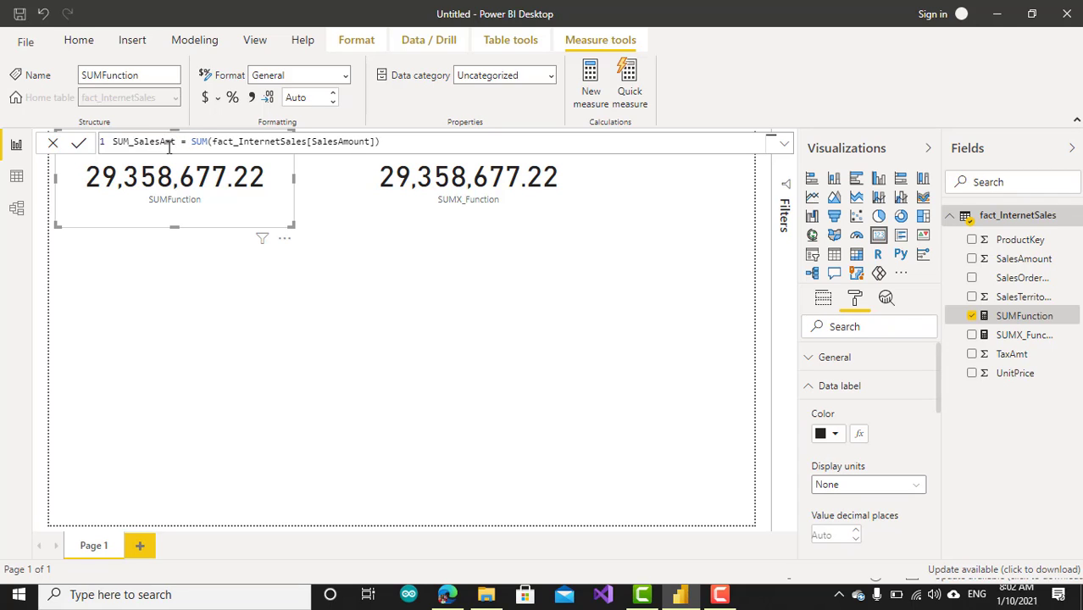
pyautogui.click(327, 255)
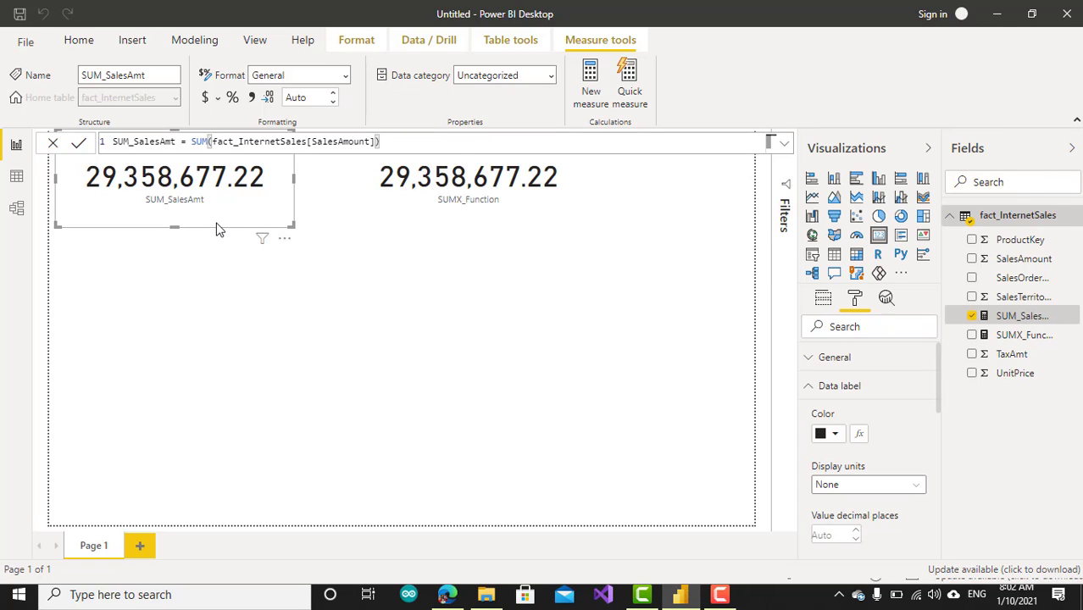
# - Examine the columns of the fact_InternetSales table and return to the report page
pyautogui.click(16, 175)
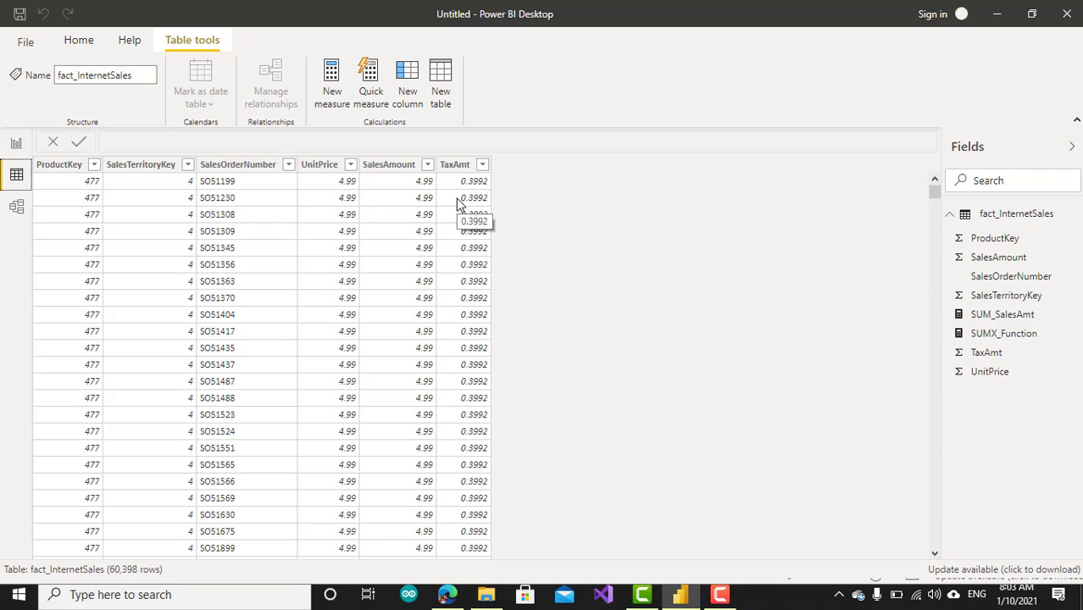
pyautogui.click(16, 146)
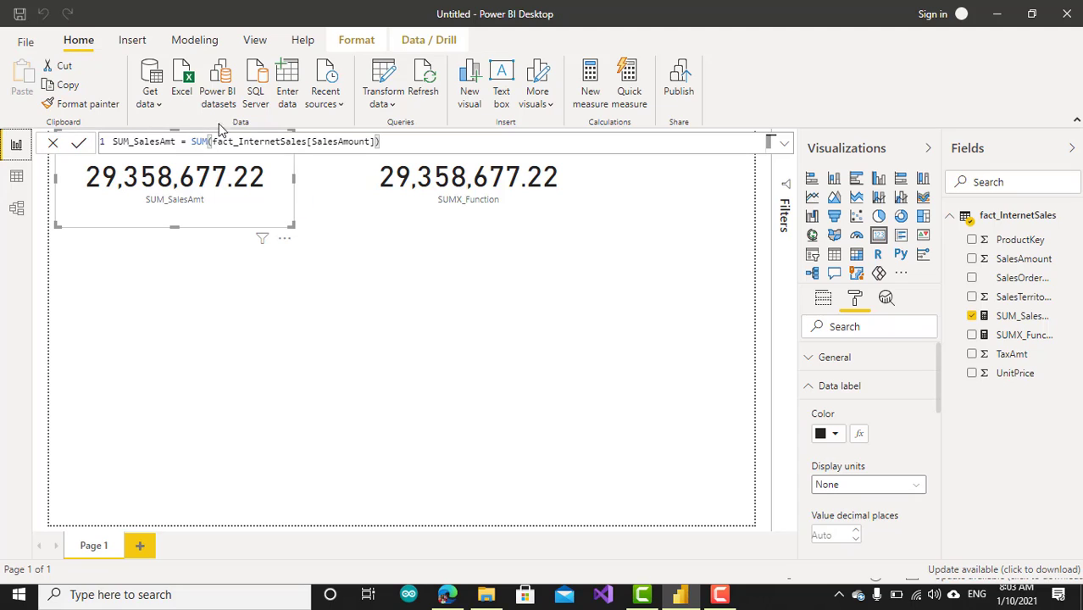
# - Try to extend the SUM_SalesAmt formula by subtracting another field inside the SUM argument
pyautogui.click(376, 144)
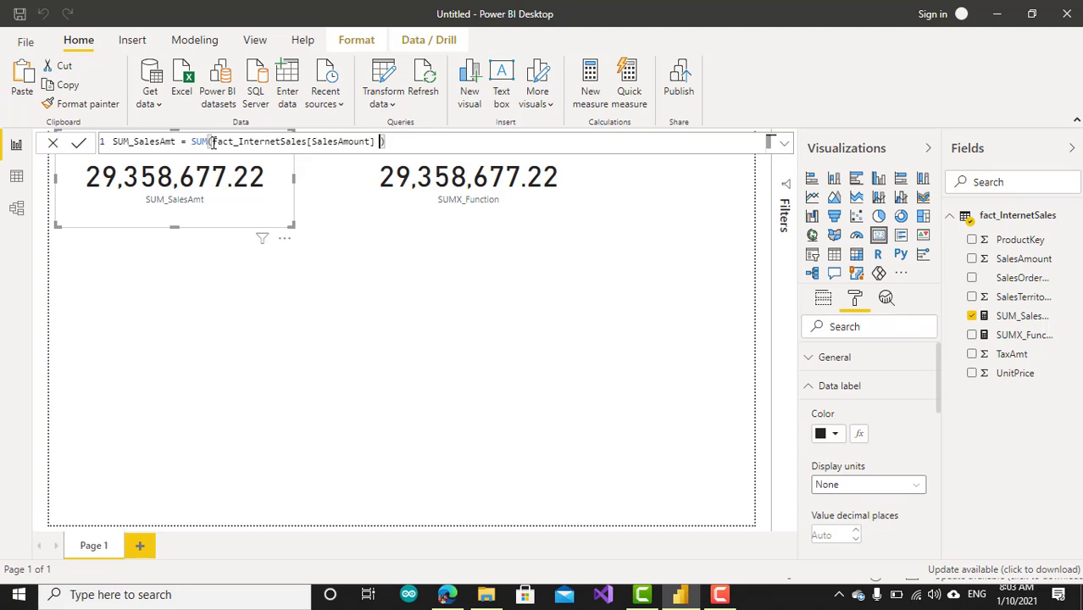
pyautogui.write('- Fa')
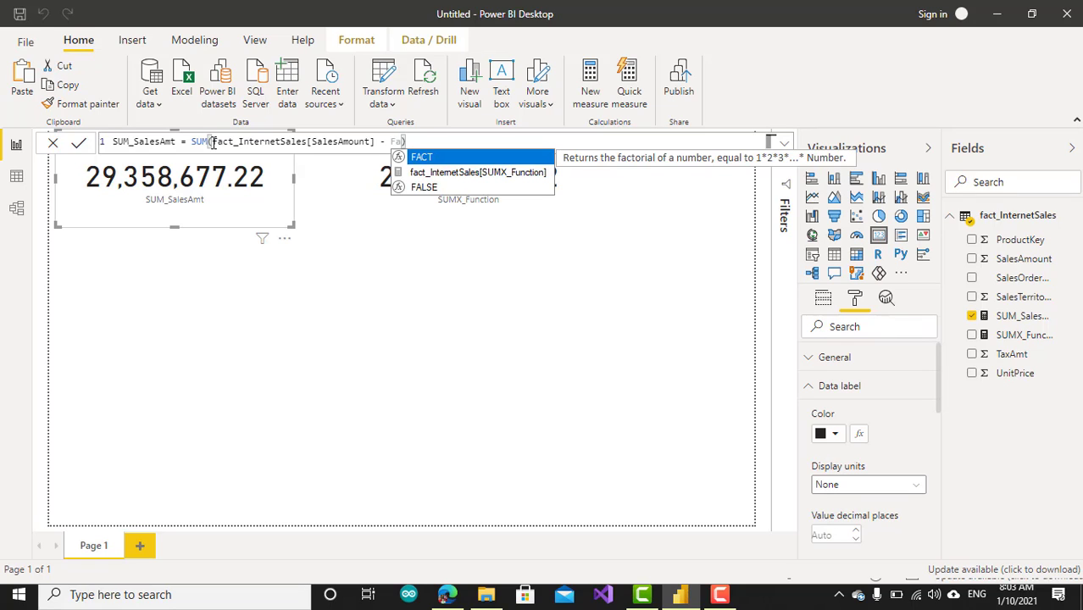
pyautogui.press('BackSpace')
pyautogui.press('BackSpace')
pyautogui.press('BackSpace')
pyautogui.press('BackSpace')
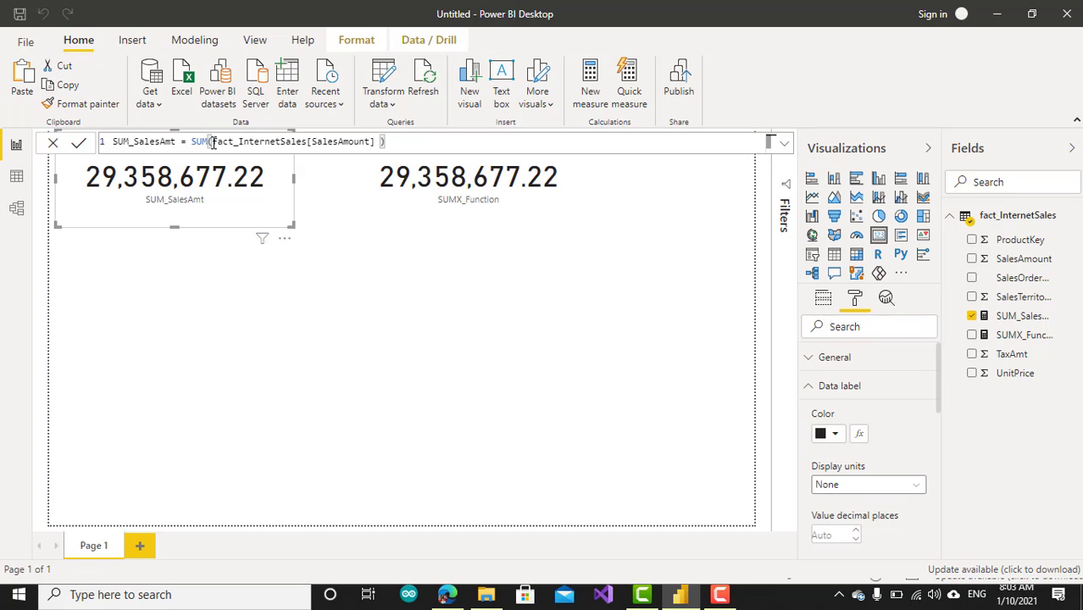
pyautogui.press('Return')
pyautogui.click(310, 285)
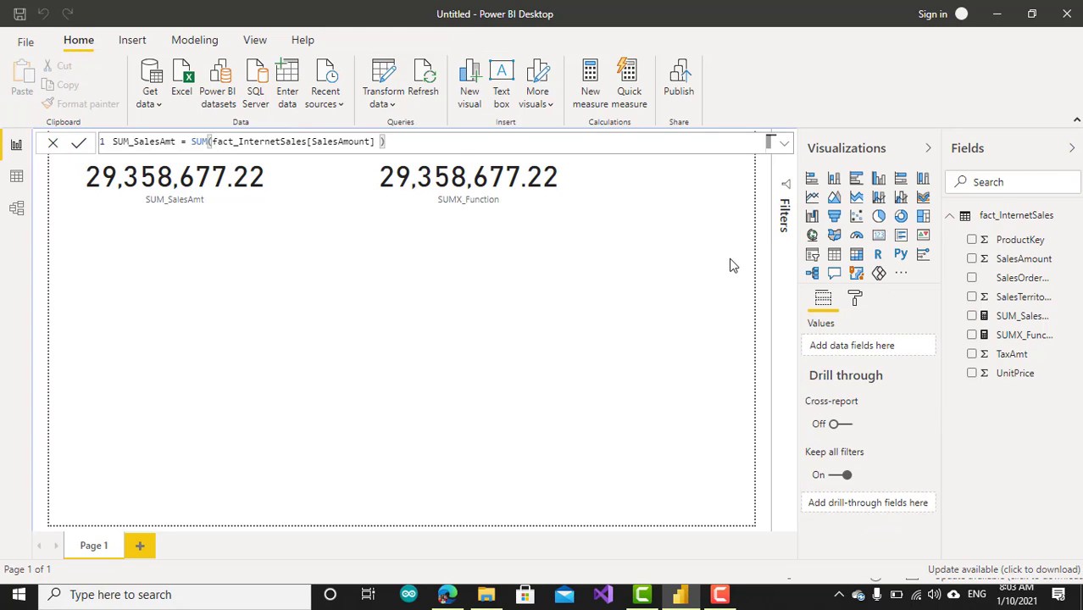
# - Create the measure SUM_TaxAmt = SUM(fact_InternetSales[TaxAmt]) in the fact_InternetSales table
pyautogui.rightClick(1014, 220)
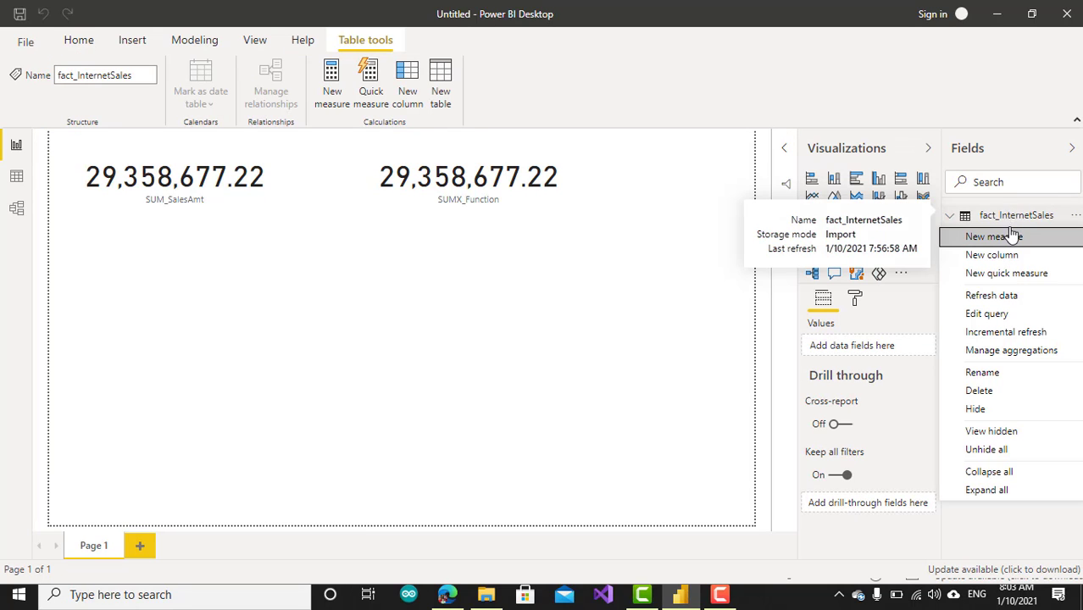
pyautogui.click(1011, 238)
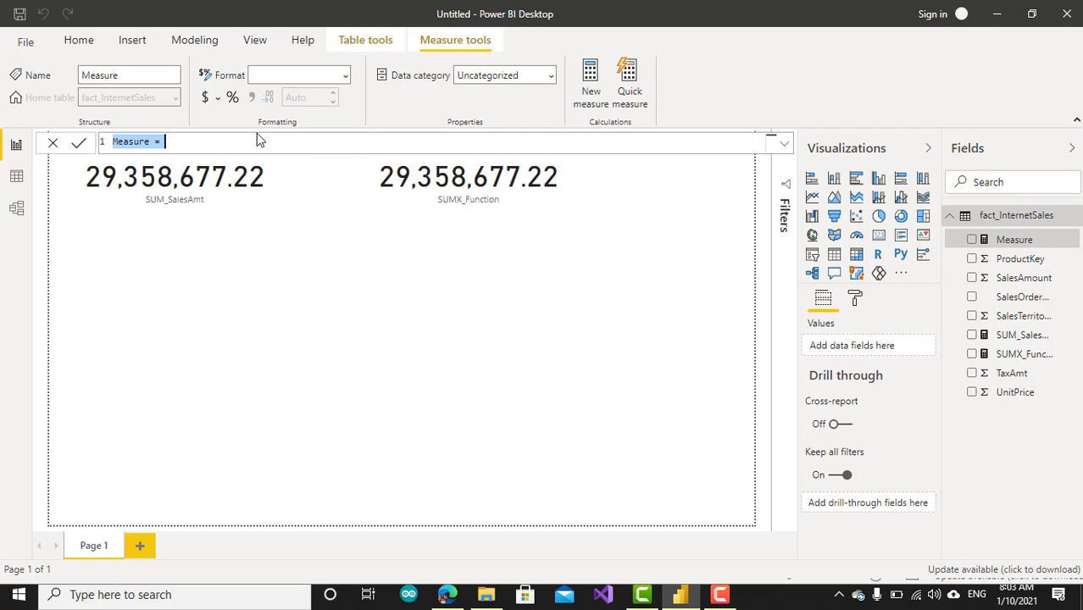
pyautogui.write('SUm')
pyautogui.press('BackSpace')
pyautogui.press('BackSpace')
pyautogui.write('M')
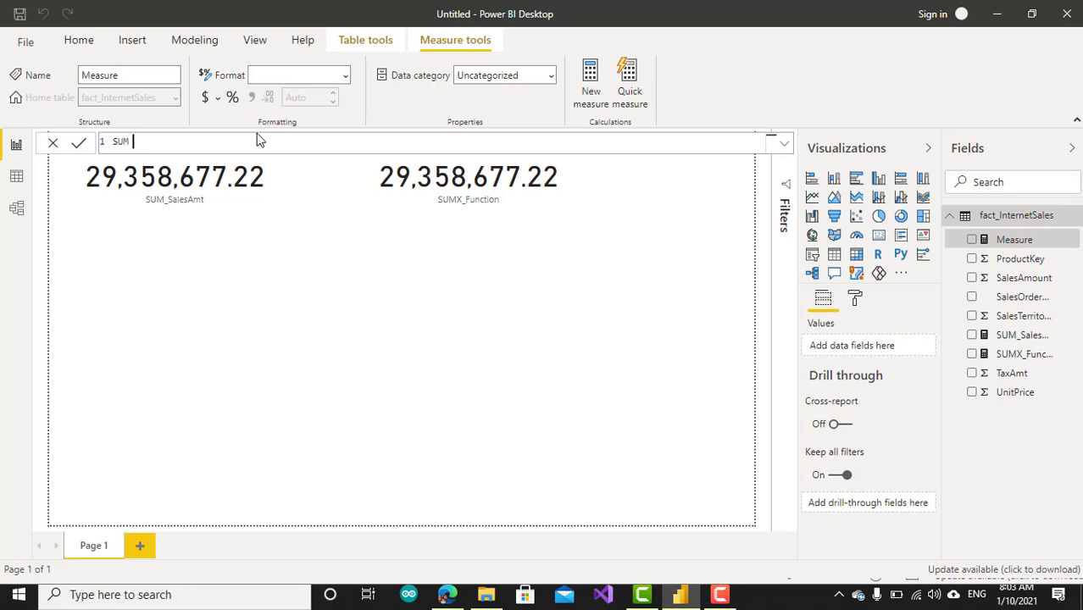
pyautogui.press('BackSpace')
pyautogui.write('-')
pyautogui.press('BackSpace')
pyautogui.write('M_TaxAmt = SUM(')
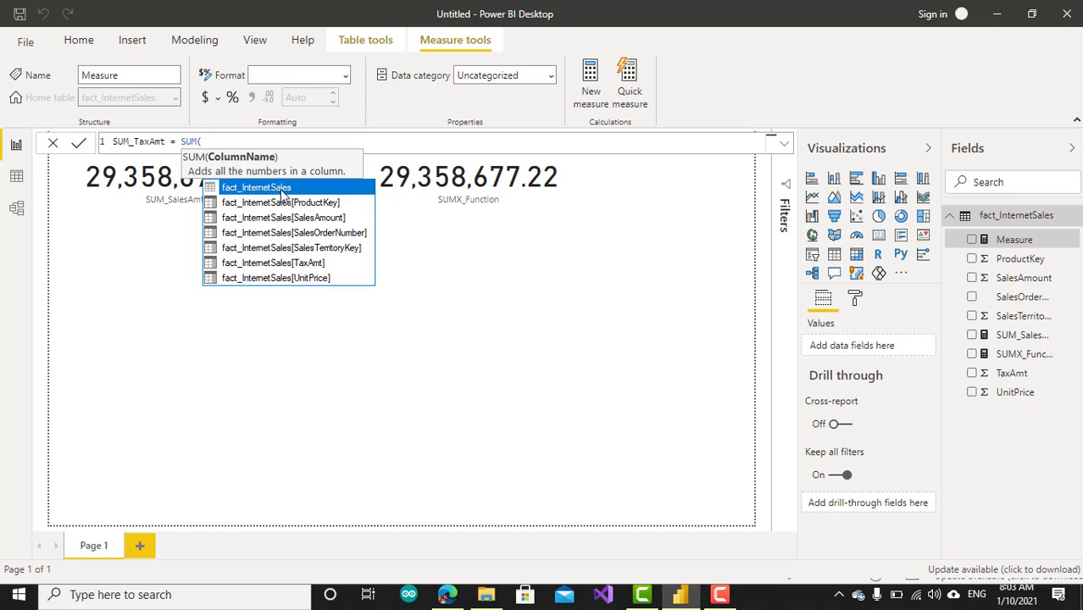
pyautogui.press('Down')
pyautogui.press('Down')
pyautogui.press('Down')
pyautogui.press('Down')
pyautogui.press('Down')
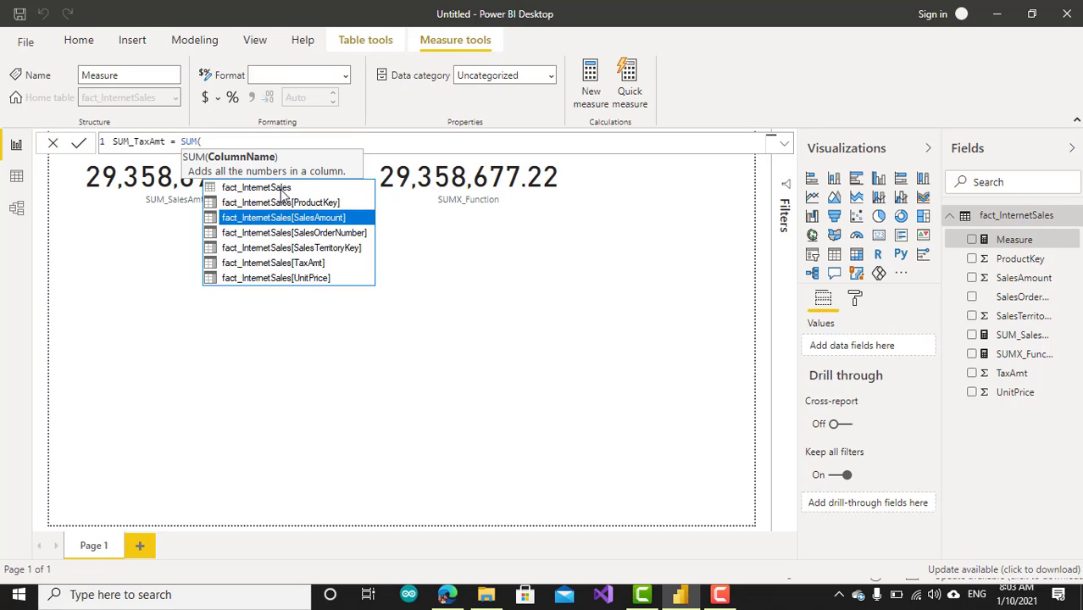
pyautogui.press('Tab')
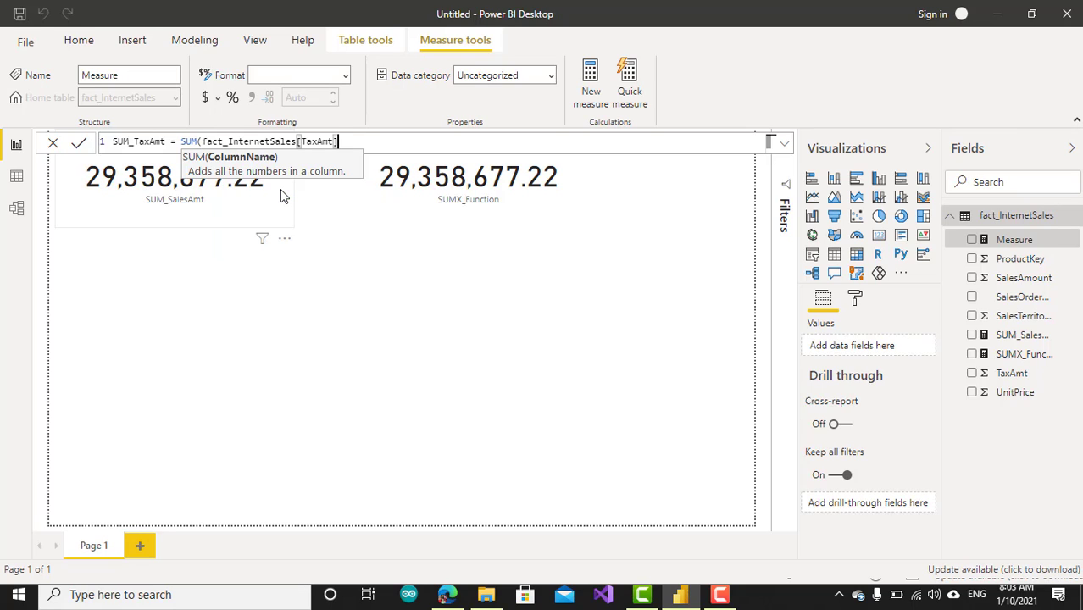
pyautogui.write(')')
pyautogui.press('Return')
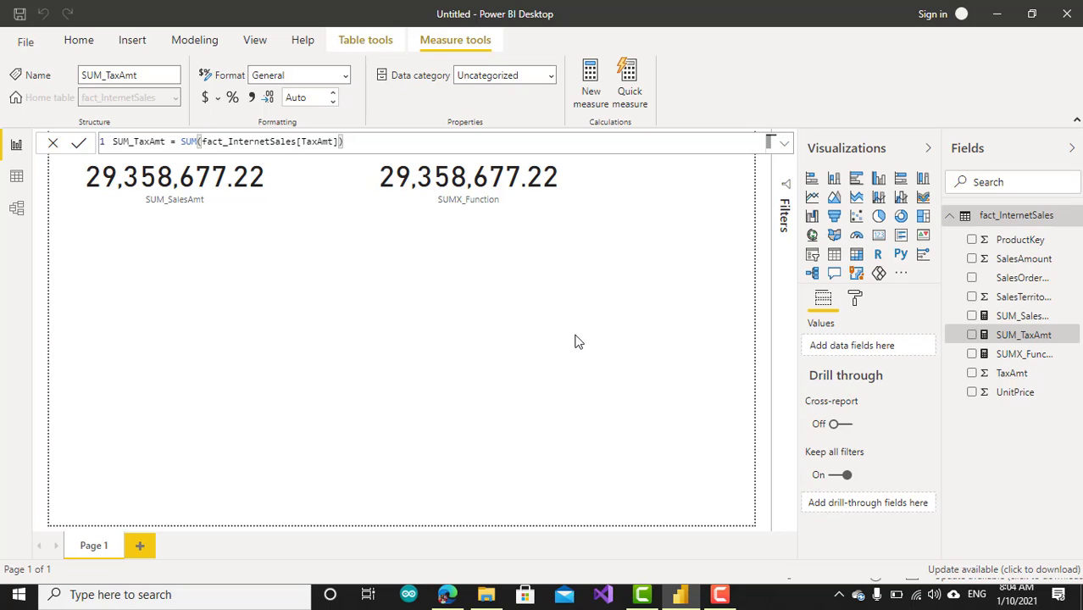
# - Add a new card to the report page that shows the SUM_TaxAmt measure
pyautogui.click(661, 307)
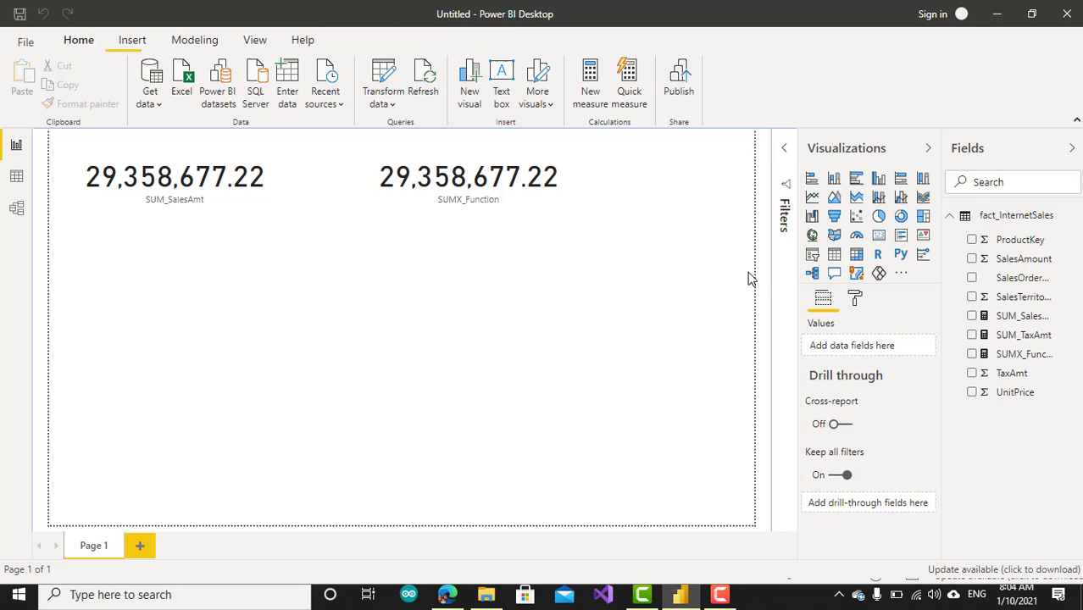
pyautogui.click(879, 235)
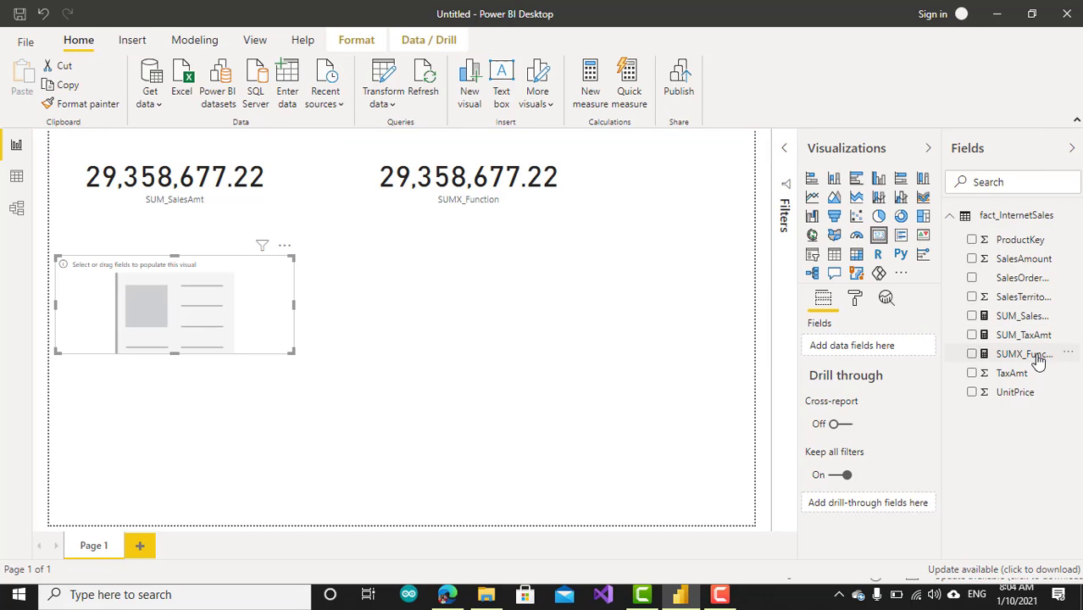
pyautogui.moveTo(1025, 336); pyautogui.dragTo(253, 308)
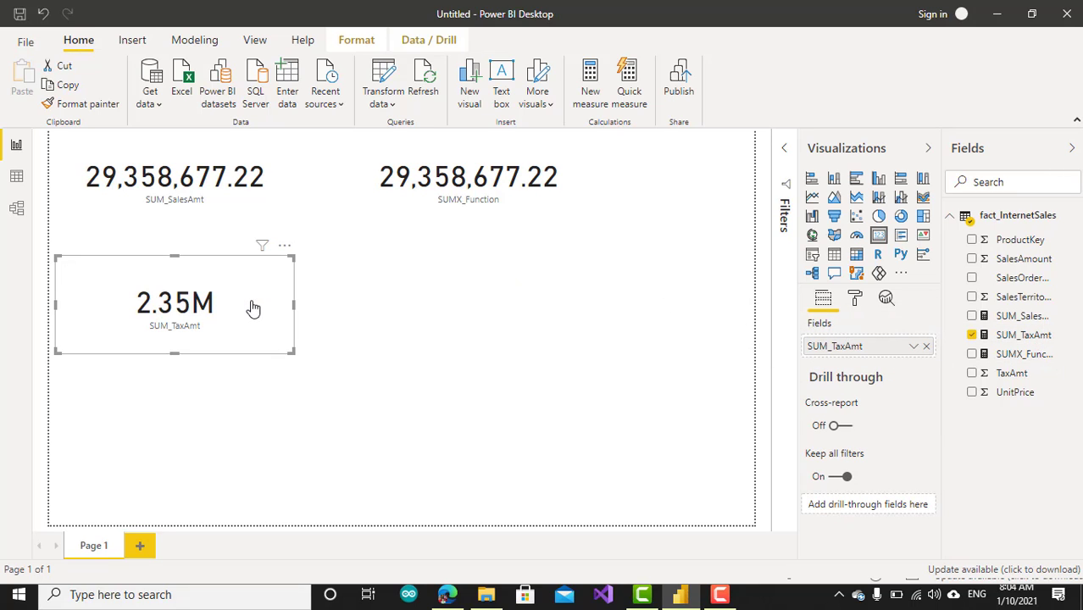
# - Set the SUM_TaxAmt card's data label display units to None and move the card up, directly beneath the SUM_SalesAmt card
pyautogui.click(857, 301)
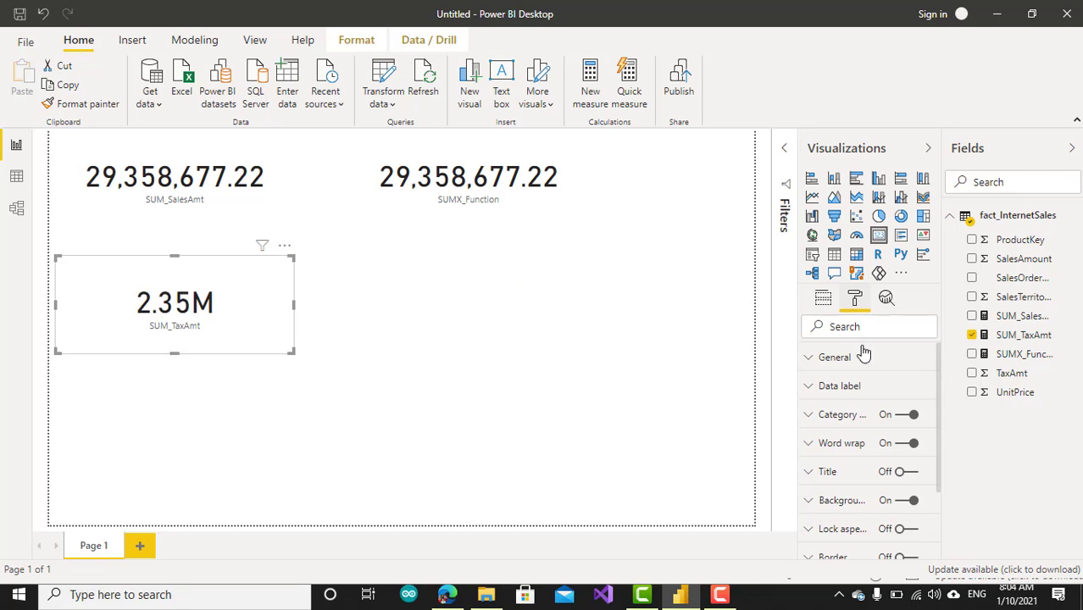
pyautogui.click(839, 388)
pyautogui.click(866, 483)
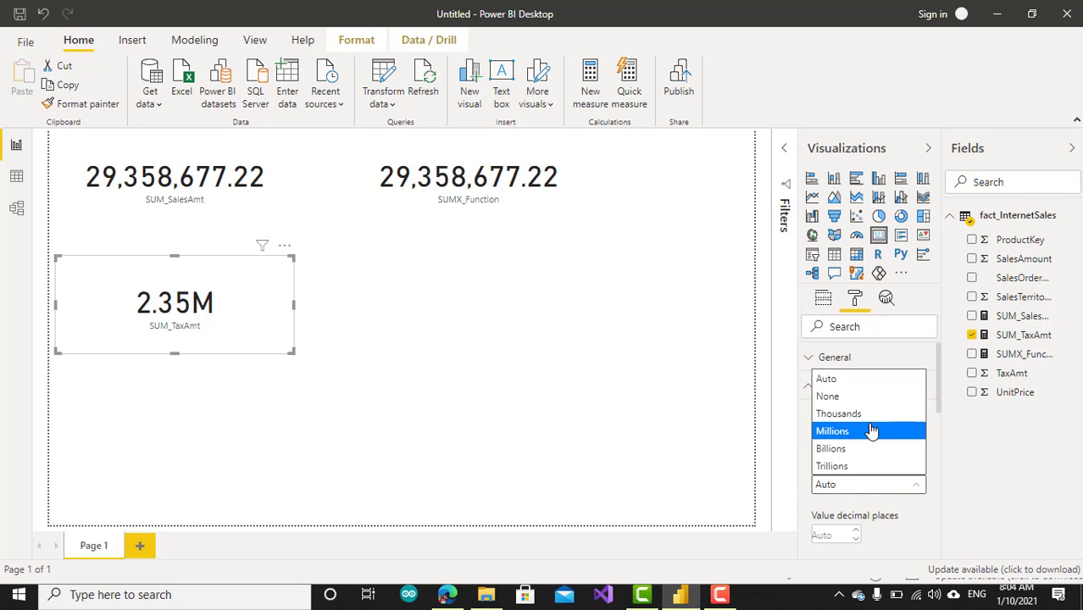
pyautogui.click(881, 399)
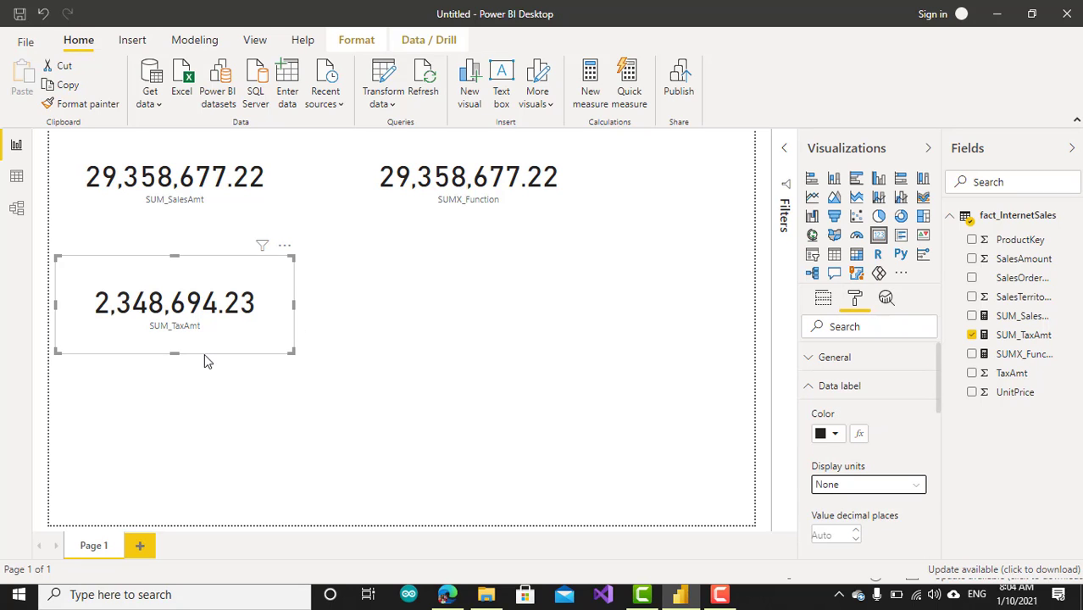
pyautogui.moveTo(204, 353); pyautogui.dragTo(204, 329)
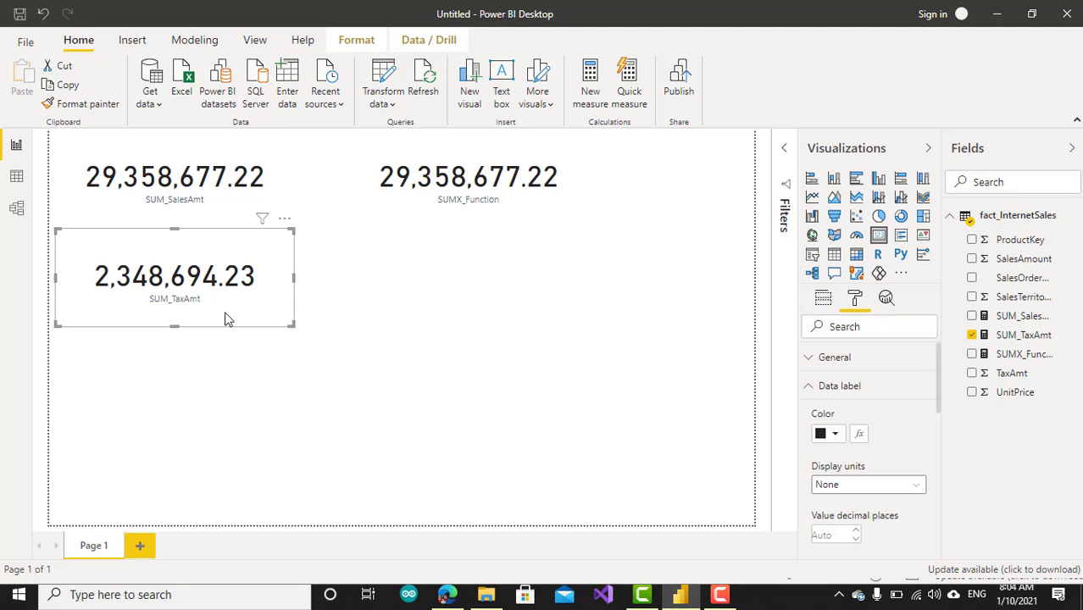
# - Create the measure PenghasilanBersih = [SUM_SalesAmt]-[SUM_TaxAmt] in the fact_InternetSales table
pyautogui.rightClick(1025, 316)
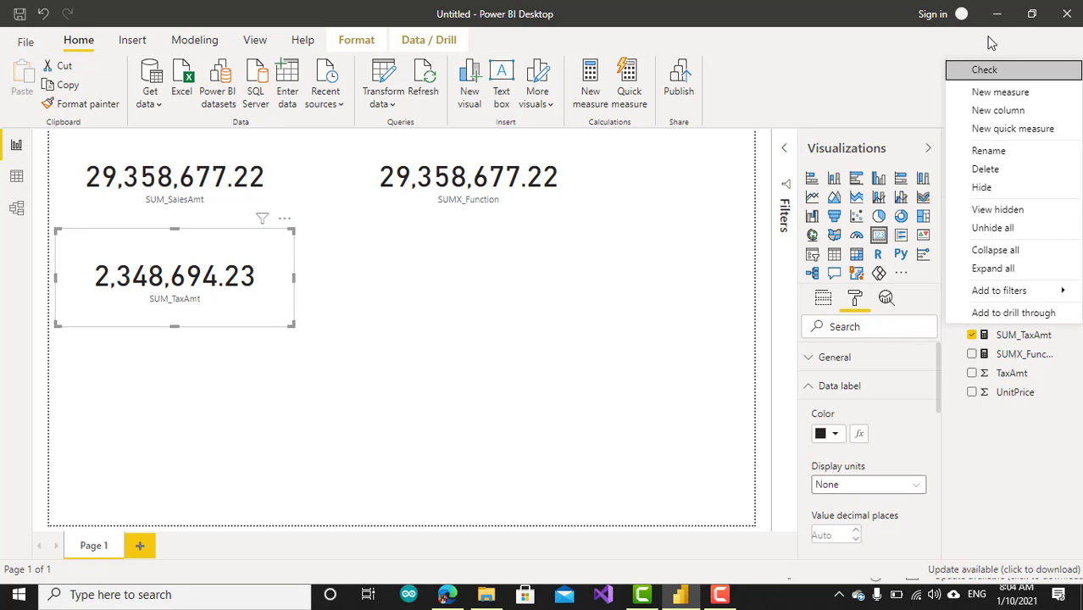
pyautogui.click(991, 89)
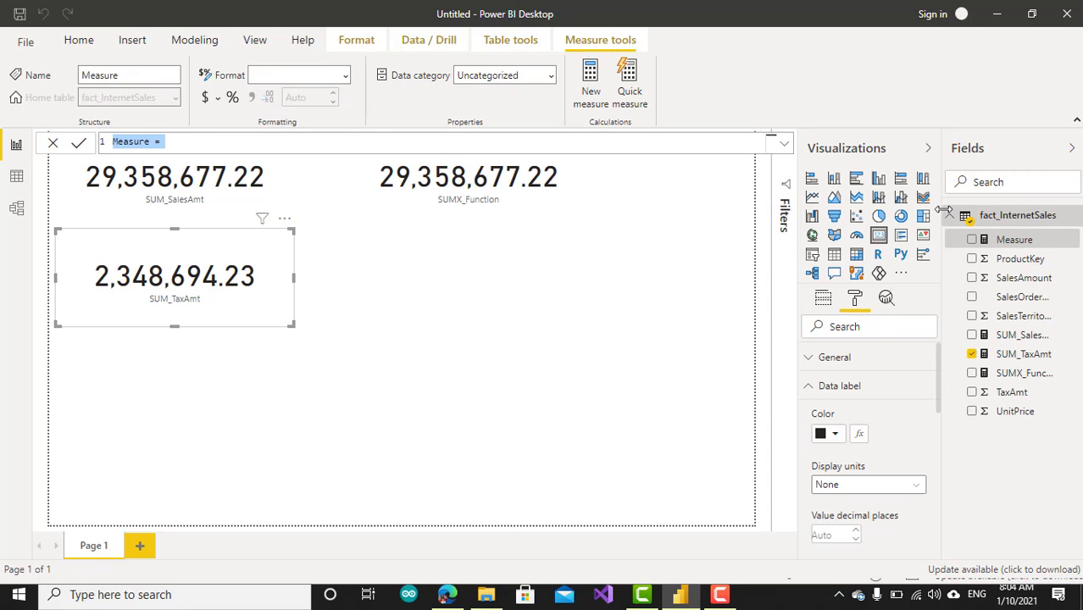
pyautogui.write('Pengha')
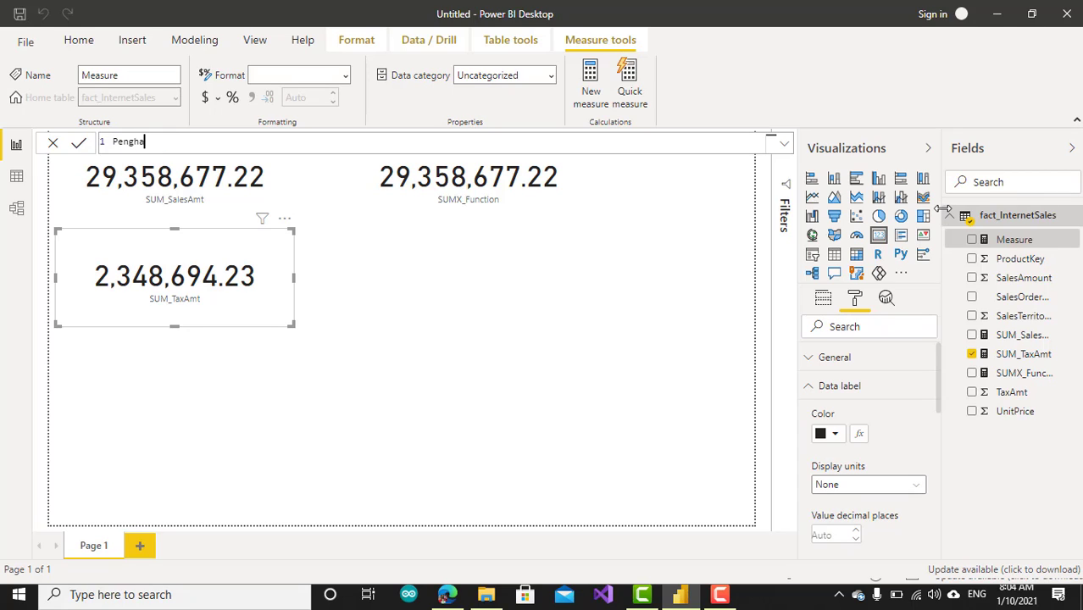
pyautogui.write('silan Bersih = [')
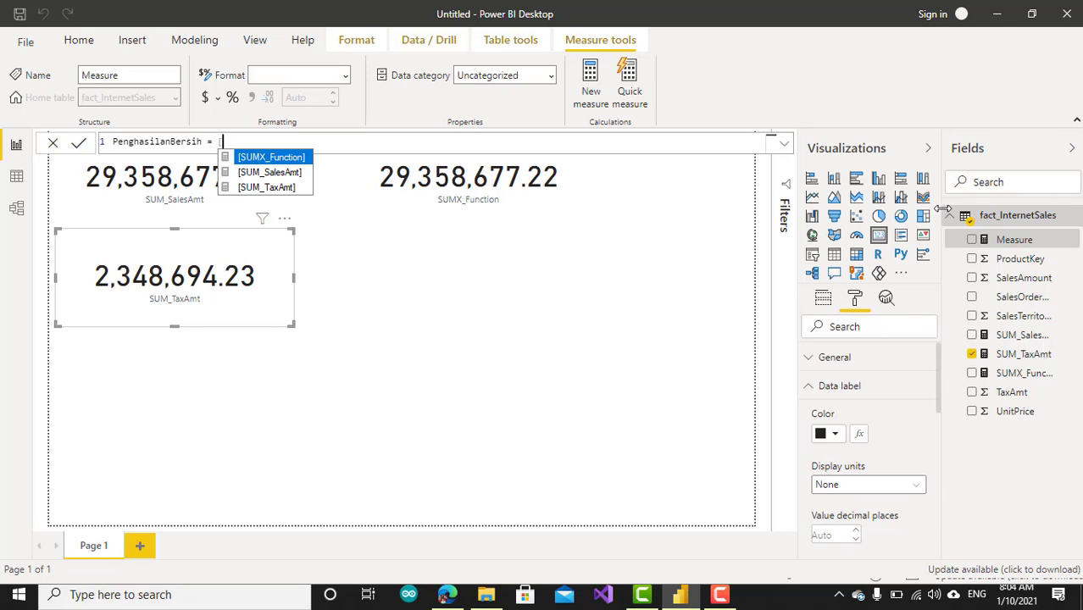
pyautogui.press('Down')
pyautogui.press('Tab')
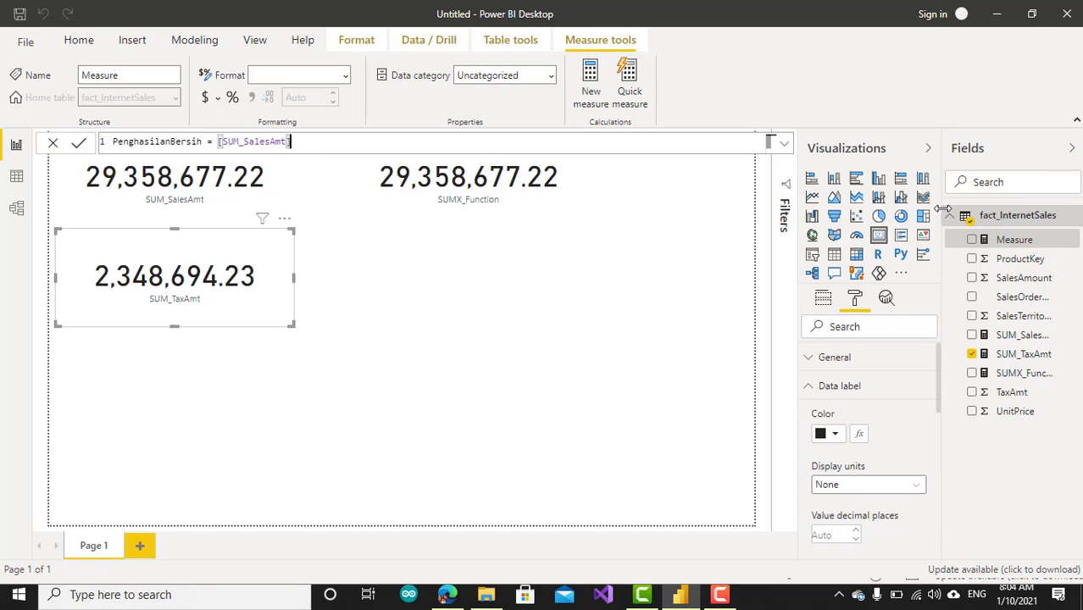
pyautogui.write('-[')
pyautogui.press('Down')
pyautogui.press('Down')
pyautogui.press('Tab')
pyautogui.press('Return')
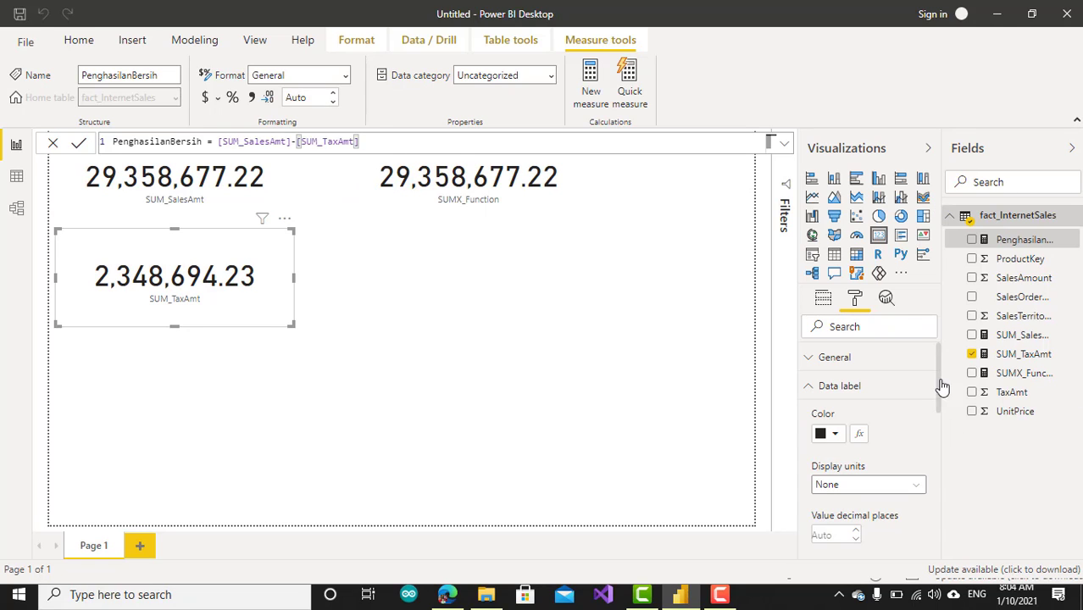
# - Add a new card to the report page that shows the PenghasilanBersih measure
pyautogui.click(644, 339)
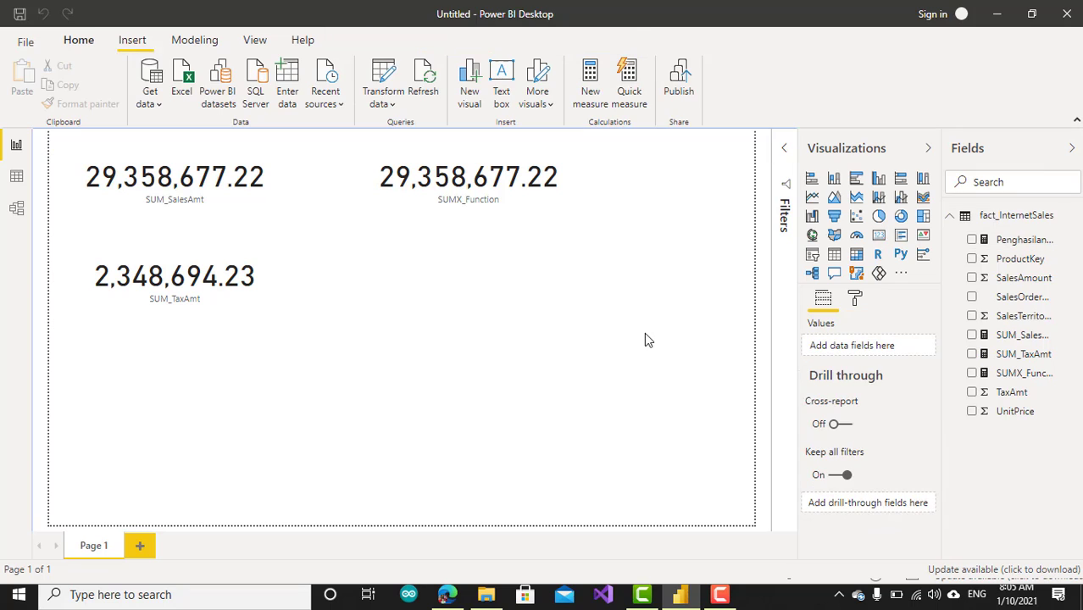
pyautogui.click(879, 235)
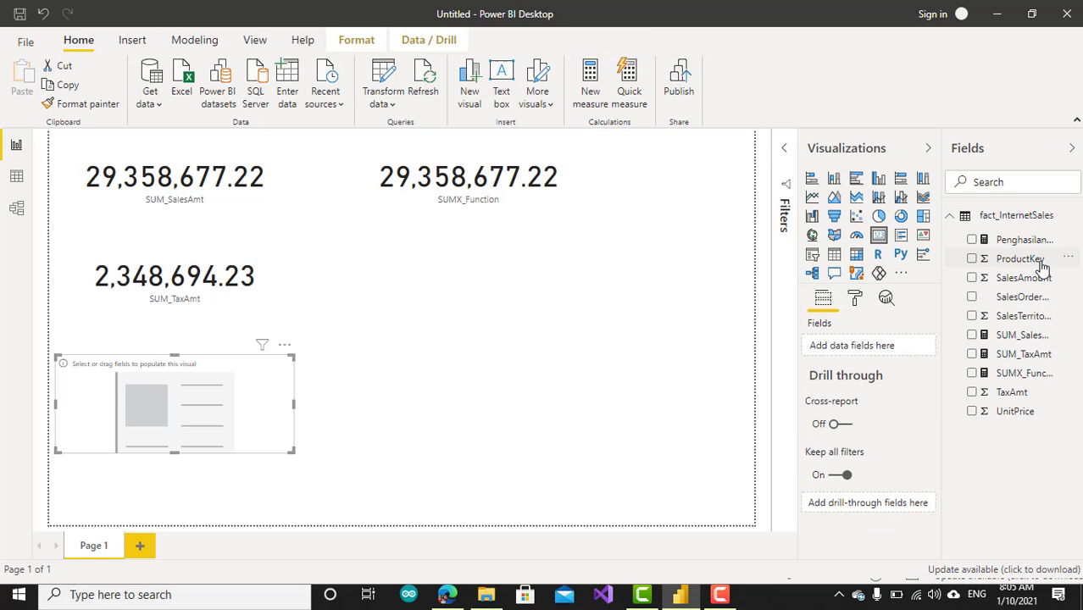
pyautogui.moveTo(1017, 248); pyautogui.dragTo(230, 430)
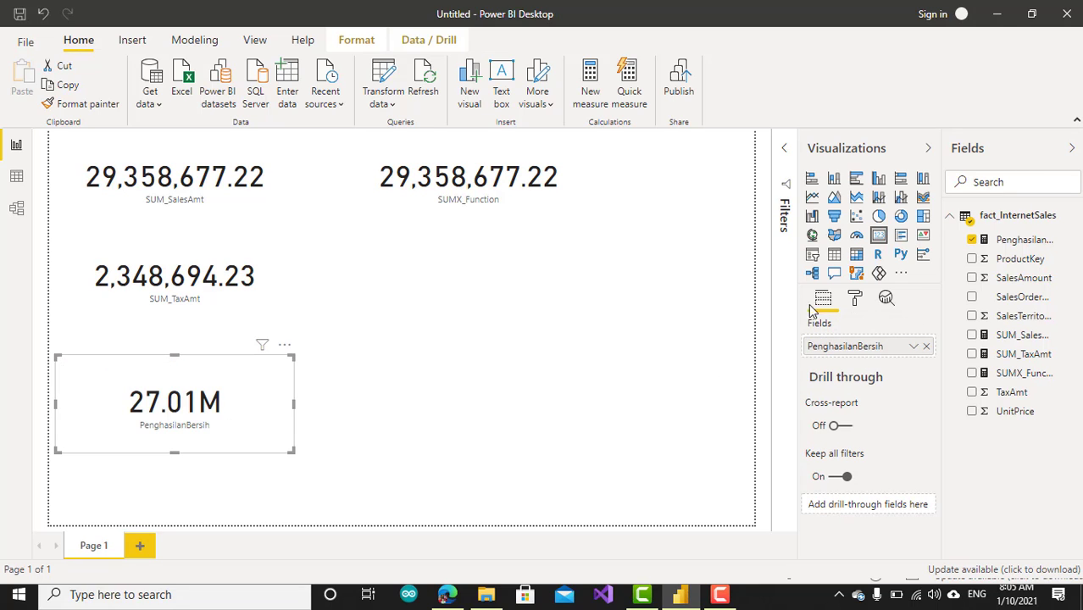
# - Set the PenghasilanBersih card's data label display units to None and move the card up, directly beneath the SUM_TaxAmt card
pyautogui.click(855, 297)
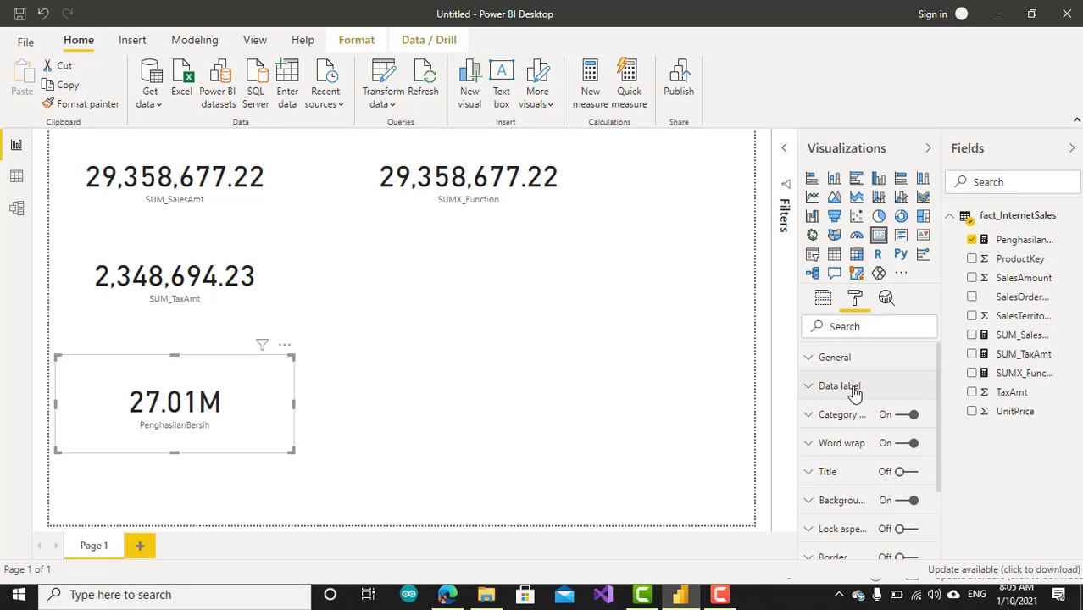
pyautogui.click(859, 385)
pyautogui.click(839, 484)
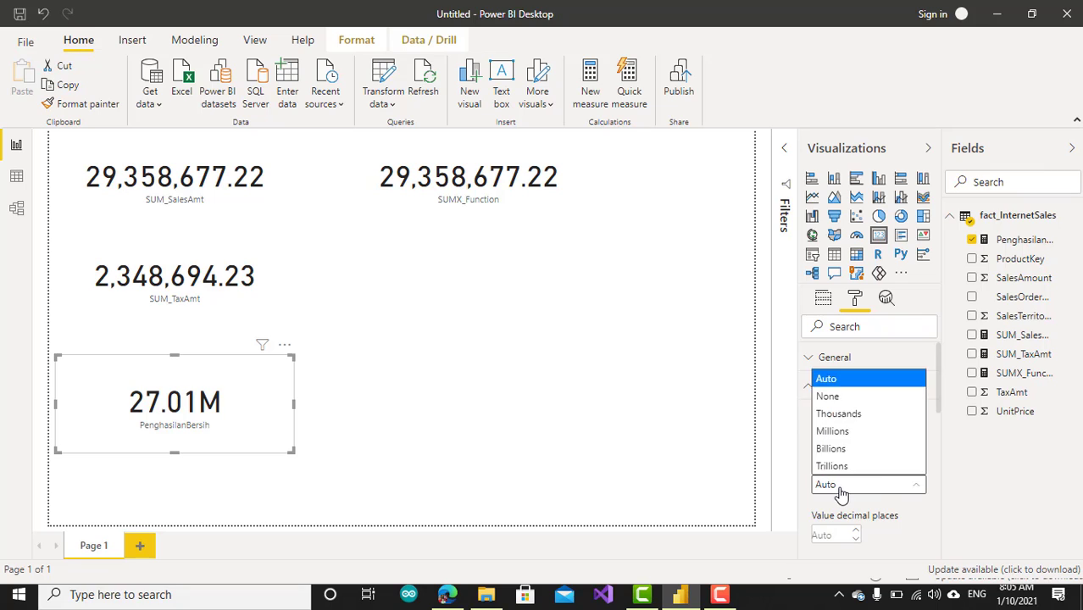
pyautogui.click(862, 397)
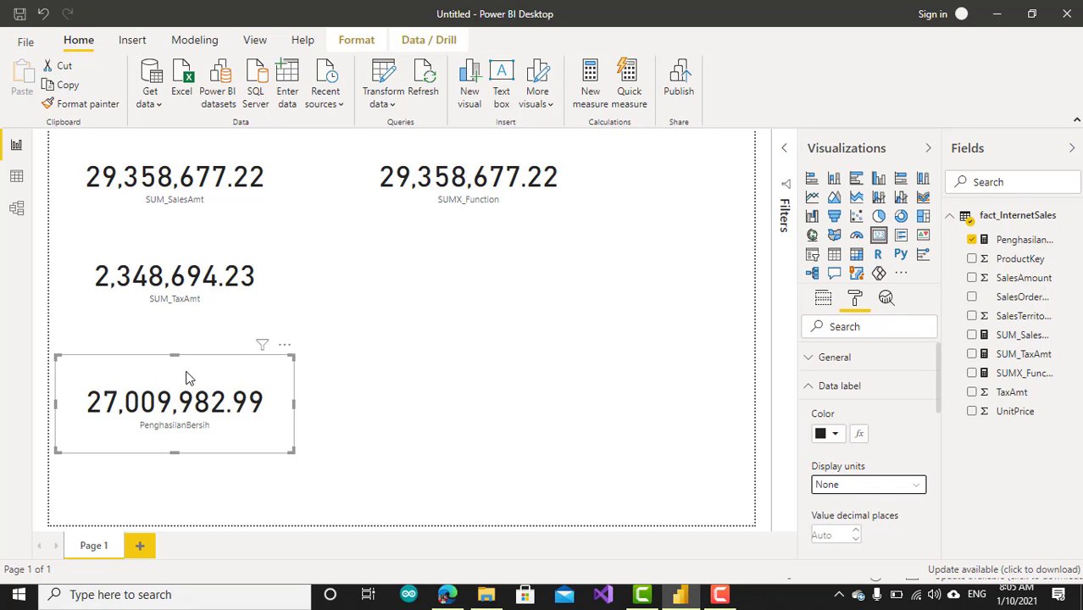
pyautogui.moveTo(188, 378); pyautogui.dragTo(190, 346)
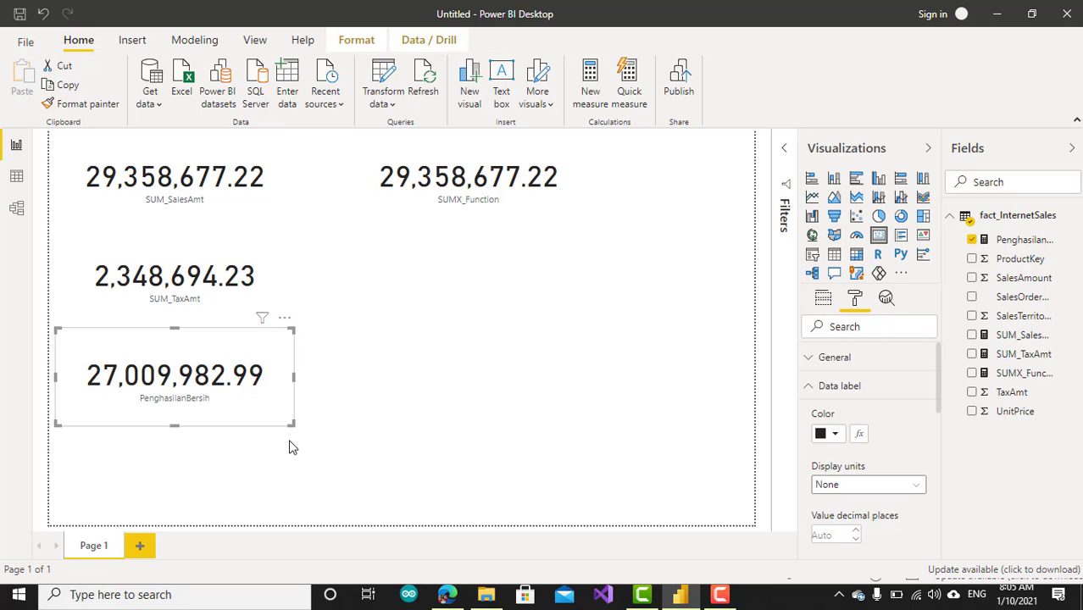
# - Start a new measure named MeasurePenghasilanBersih in the fact_InternetSales table, leaving its expression for a second line
pyautogui.click(1038, 218)
pyautogui.rightClick(1038, 222)
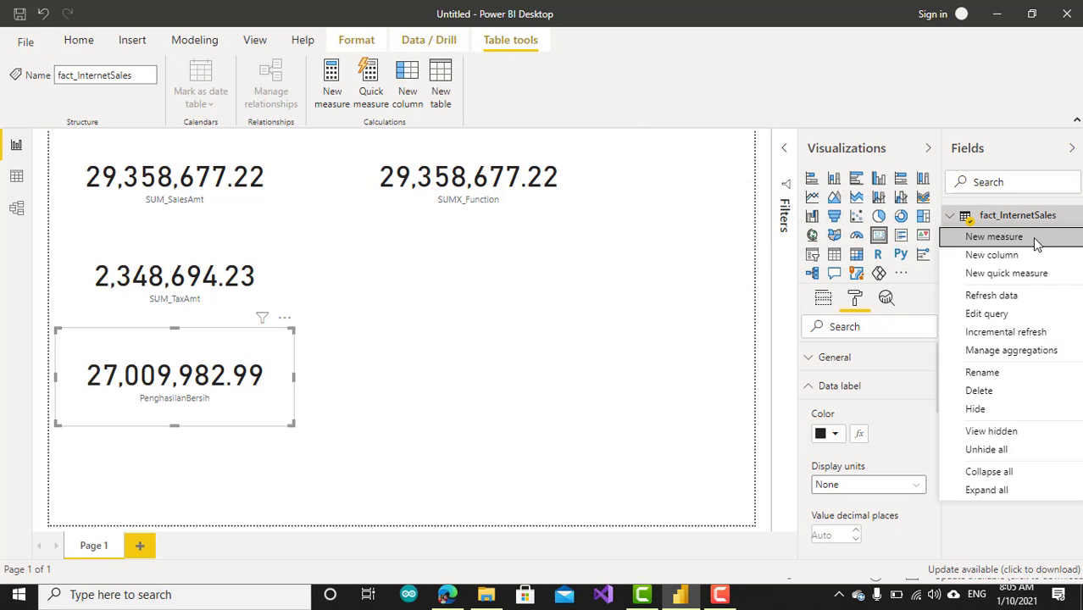
pyautogui.press('Escape')
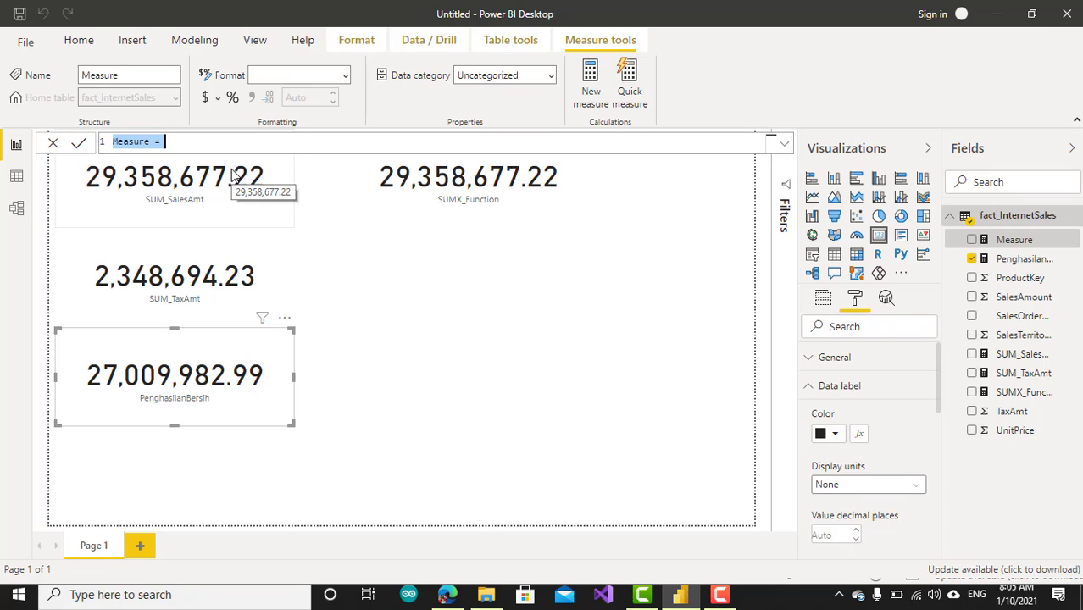
pyautogui.write('Measure')
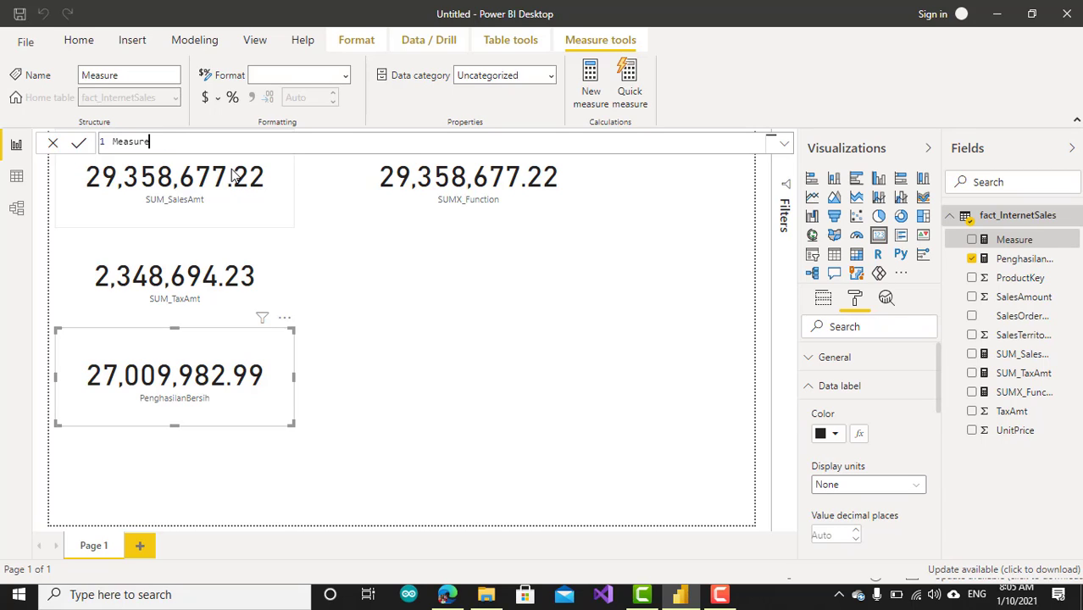
pyautogui.write('Pengah')
pyautogui.press('BackSpace')
pyautogui.press('BackSpace')
pyautogui.write('hasilan')
pyautogui.write('Bers')
pyautogui.write('i')
pyautogui.write('= ')
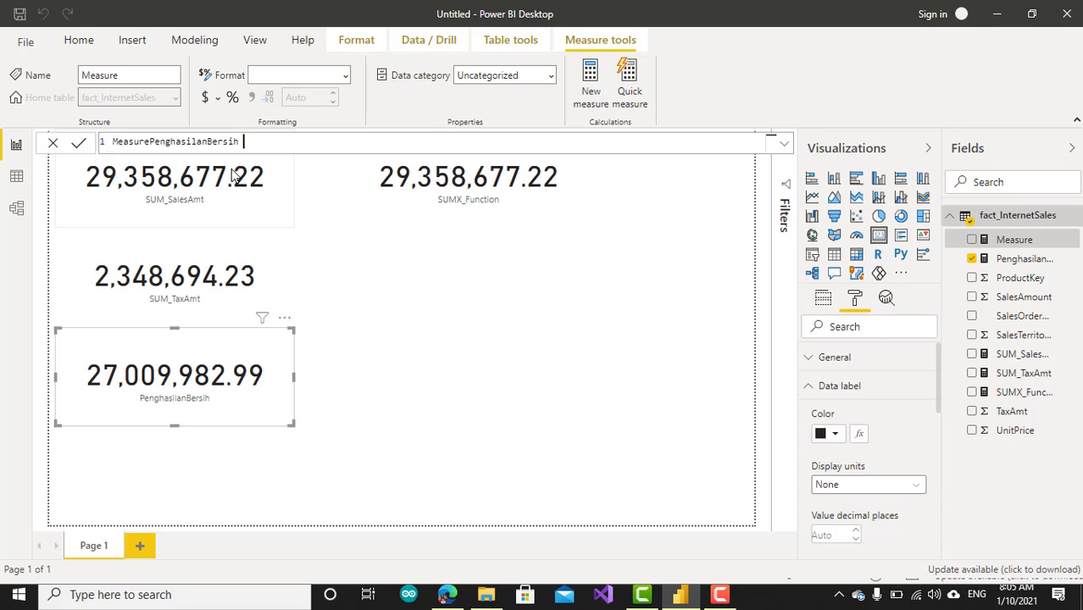
pyautogui.write('sum')
pyautogui.press('BackSpace')
pyautogui.press('BackSpace')
pyautogui.press('BackSpace')
pyautogui.hotkey('shift', 'Return')
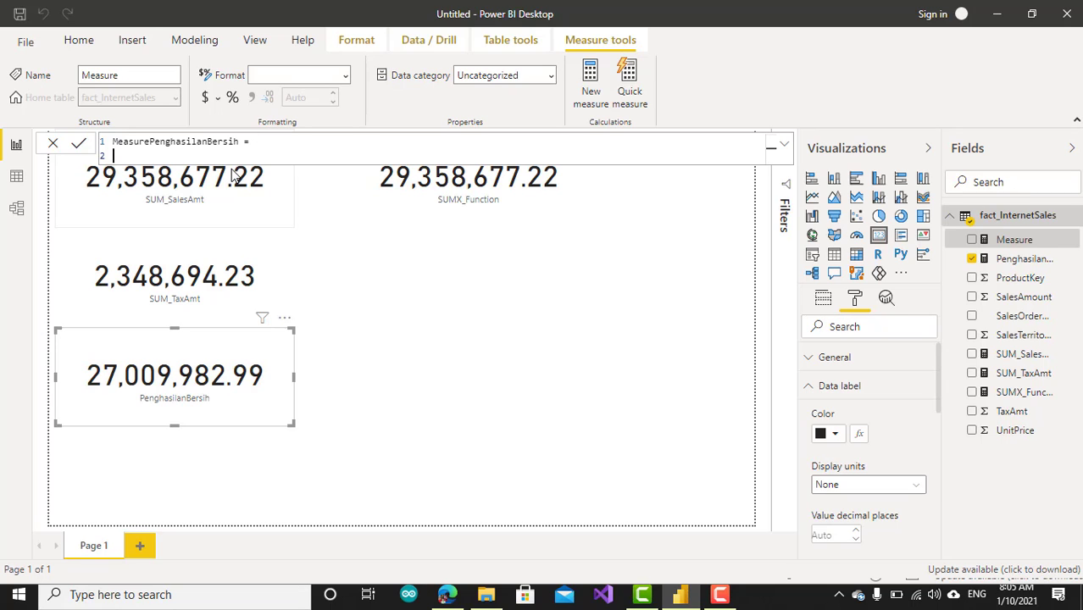
# - Enter SUM(fact_InternetSales[SalesAmount]) as the first term of the MeasurePenghasilanBersih formula
pyautogui.write('sum')
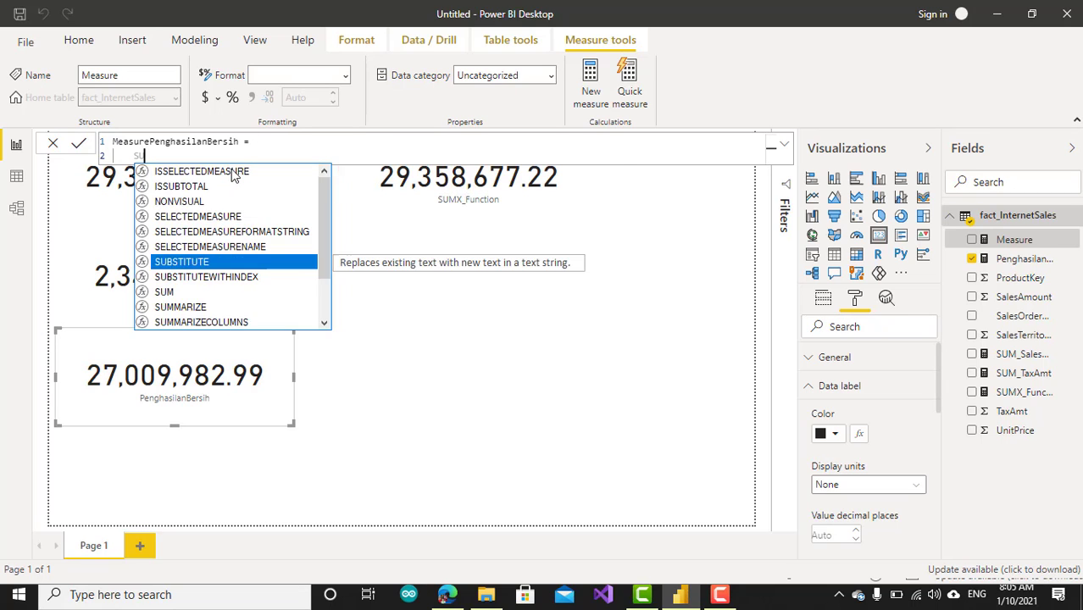
pyautogui.press('Tab')
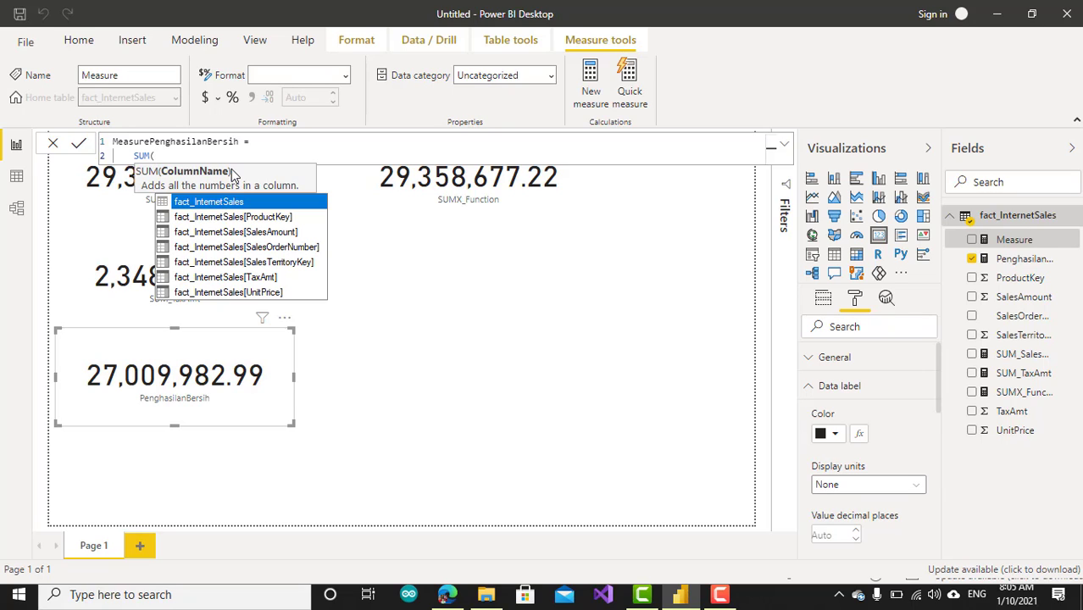
pyautogui.press('Down')
pyautogui.press('Down')
pyautogui.press('Down')
pyautogui.press('Down')
pyautogui.press('Down')
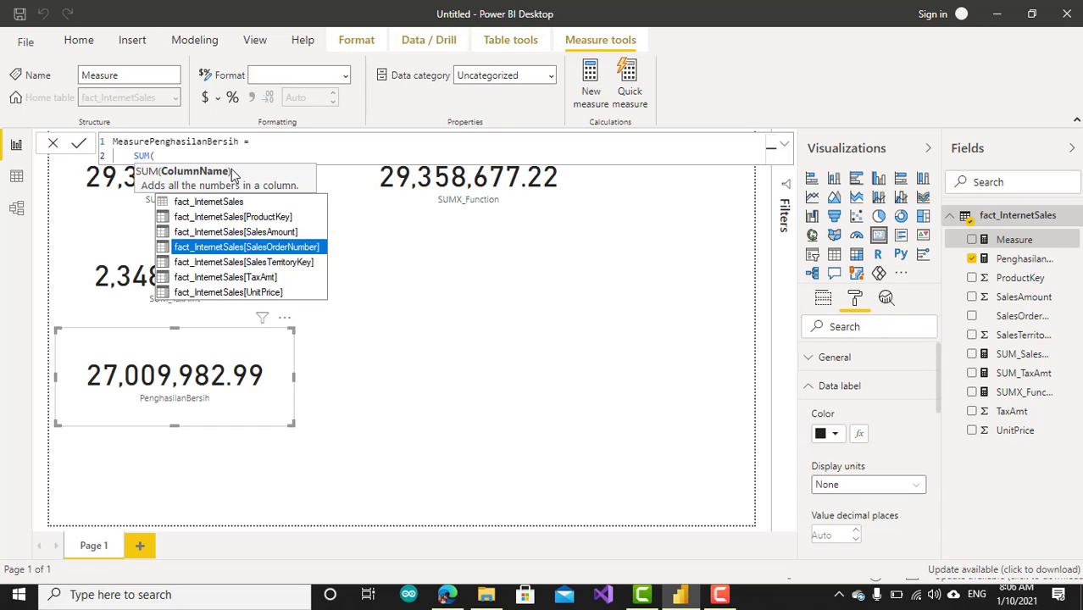
pyautogui.press('Up')
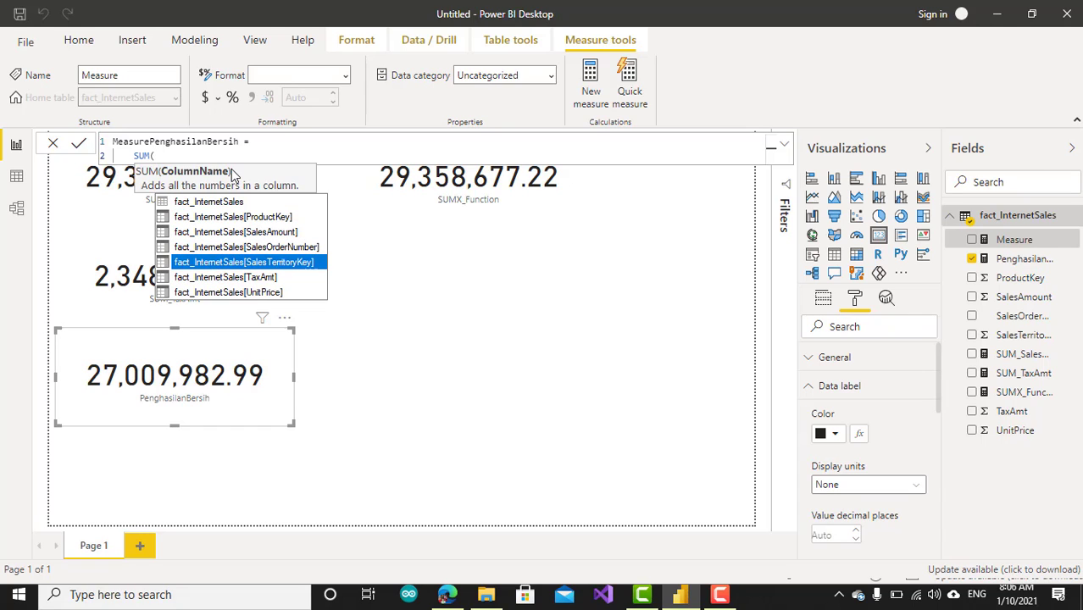
pyautogui.press('Up')
pyautogui.press('Up')
pyautogui.press('Tab')
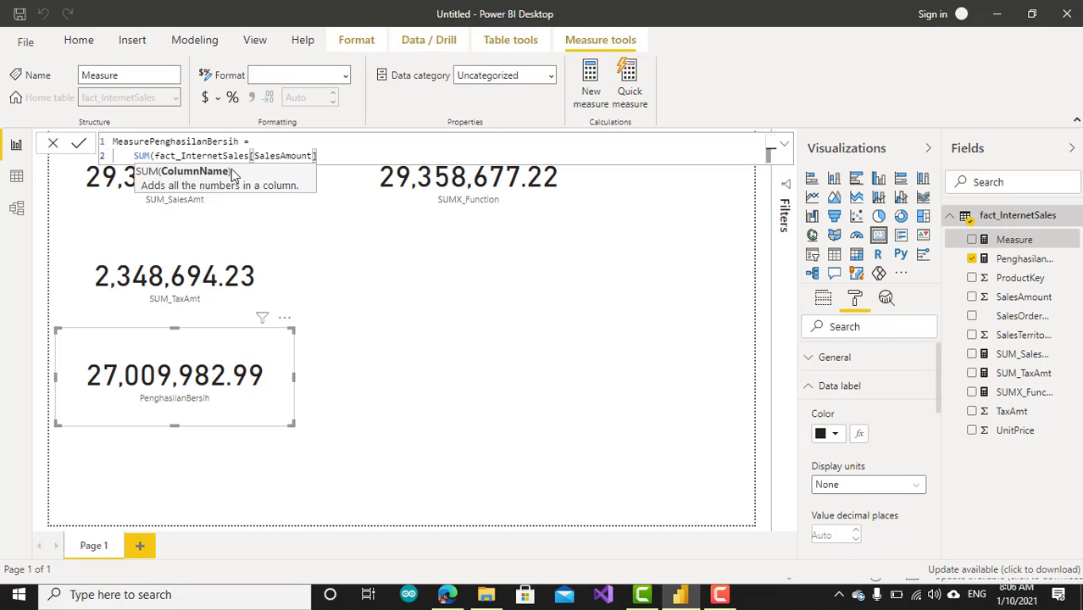
pyautogui.write(')')
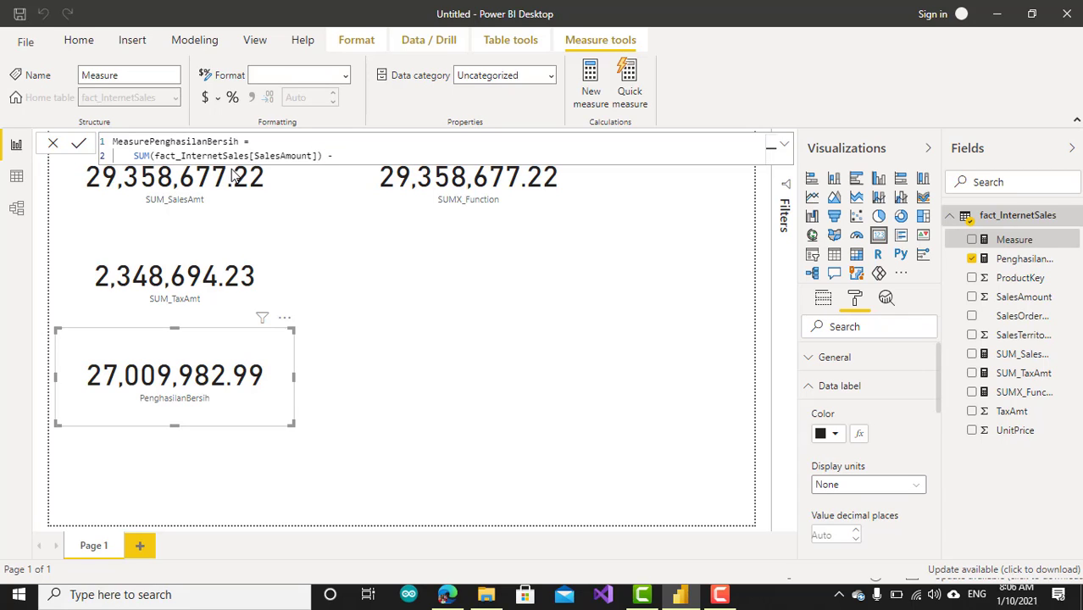
# - Subtract SUM(fact_InternetSales[TaxAmt]) on a new line of the MeasurePenghasilanBersih formula and commit the measure
pyautogui.write(' -')
pyautogui.hotkey('shift', 'Return')
pyautogui.write('SU')
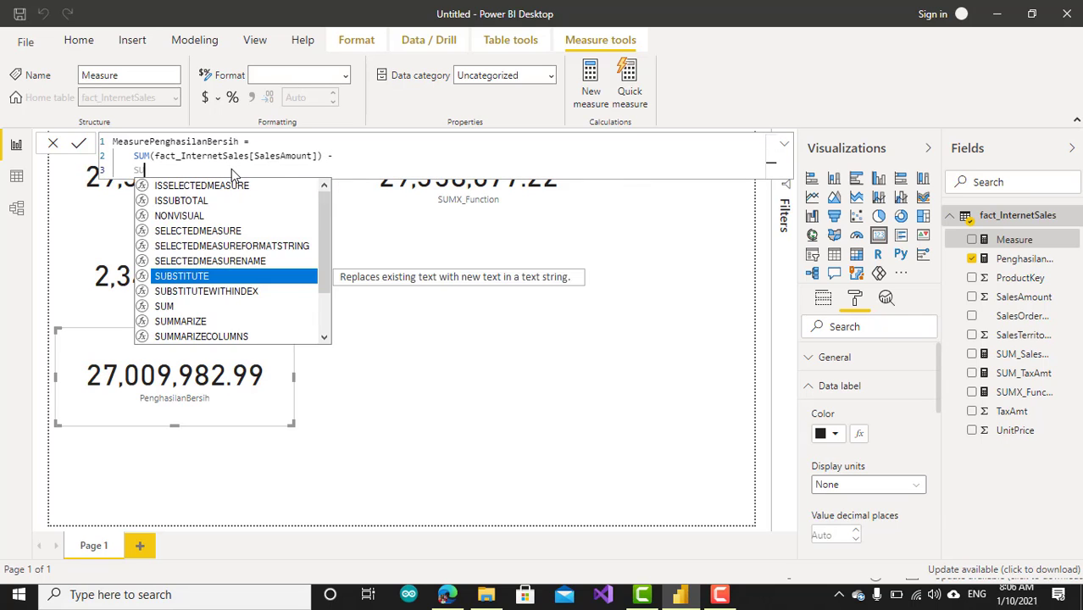
pyautogui.write('M(')
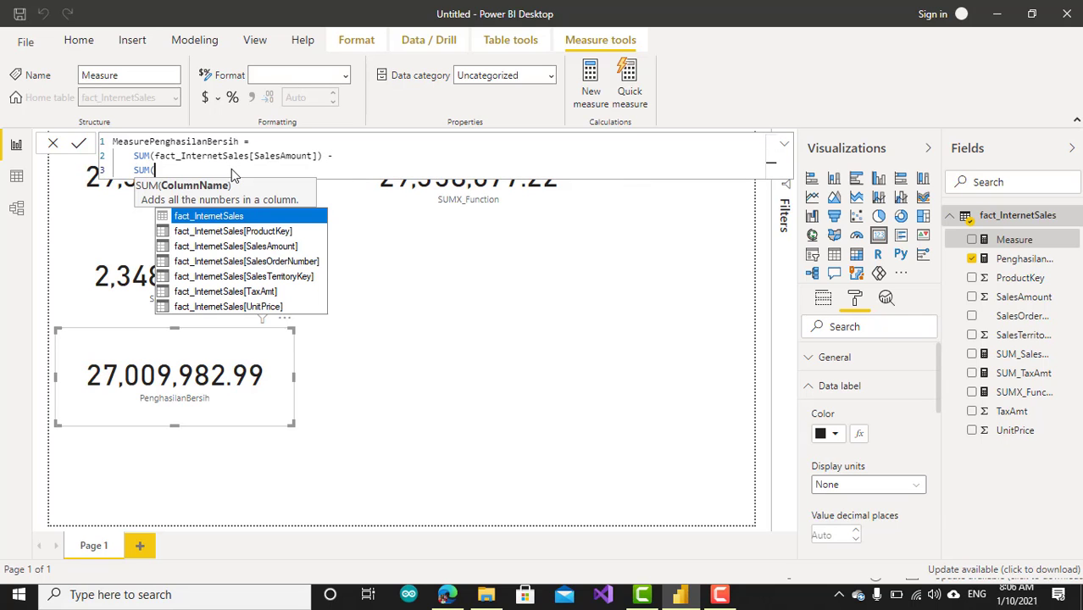
pyautogui.press('Down')
pyautogui.press('Down')
pyautogui.press('Down')
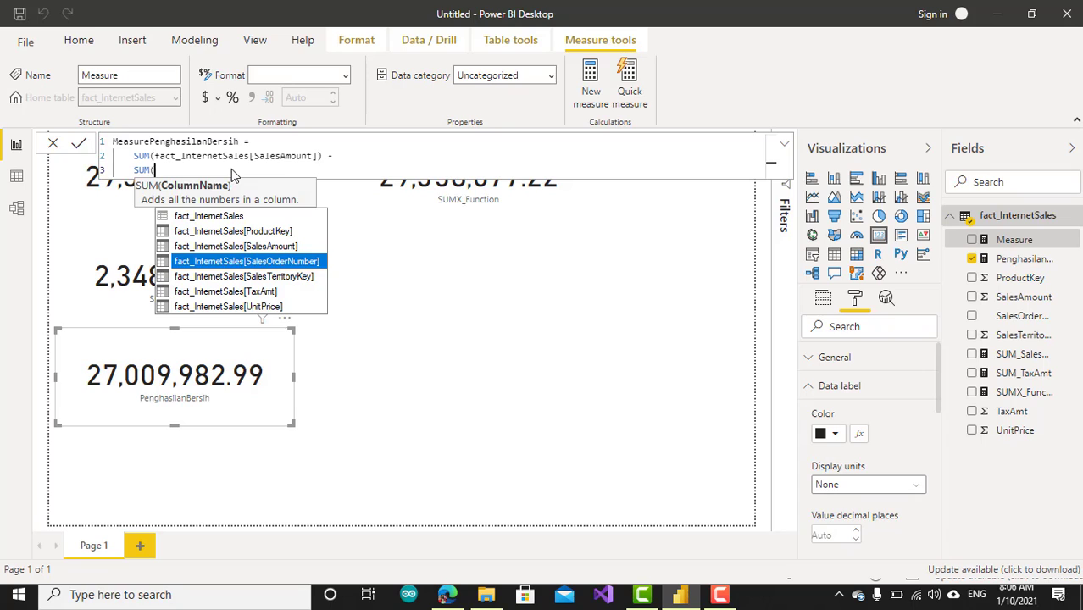
pyautogui.press('Down')
pyautogui.press('Down')
pyautogui.press('Tab')
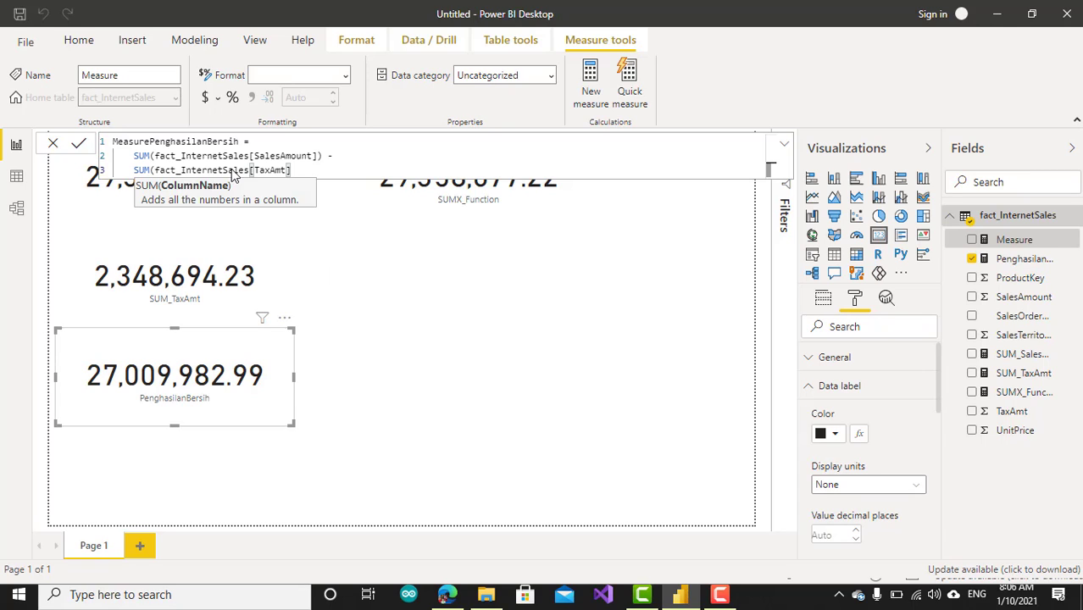
pyautogui.write(')')
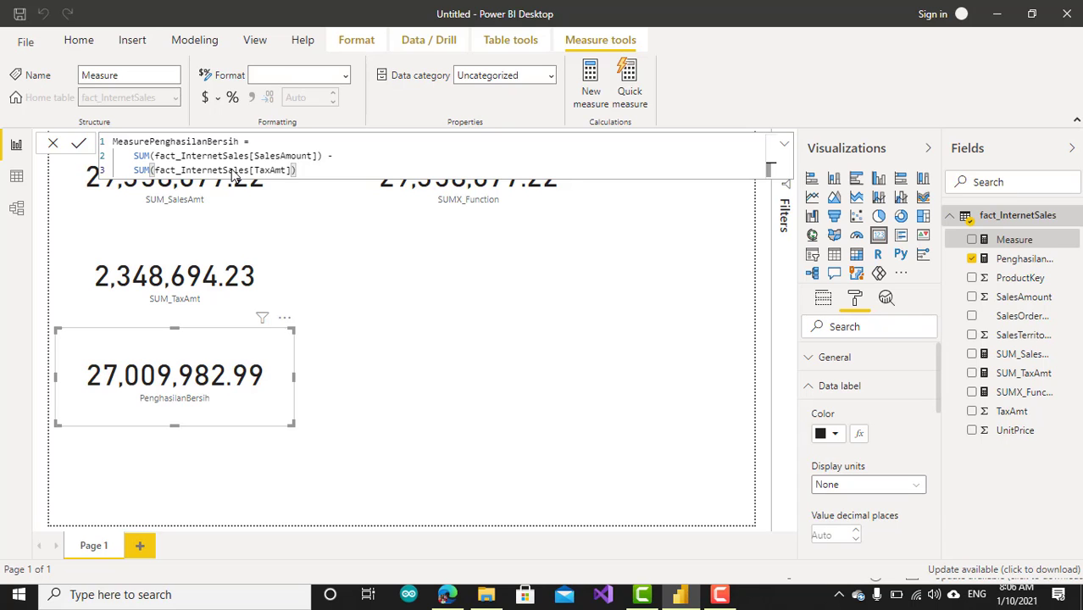
pyautogui.press('Return')
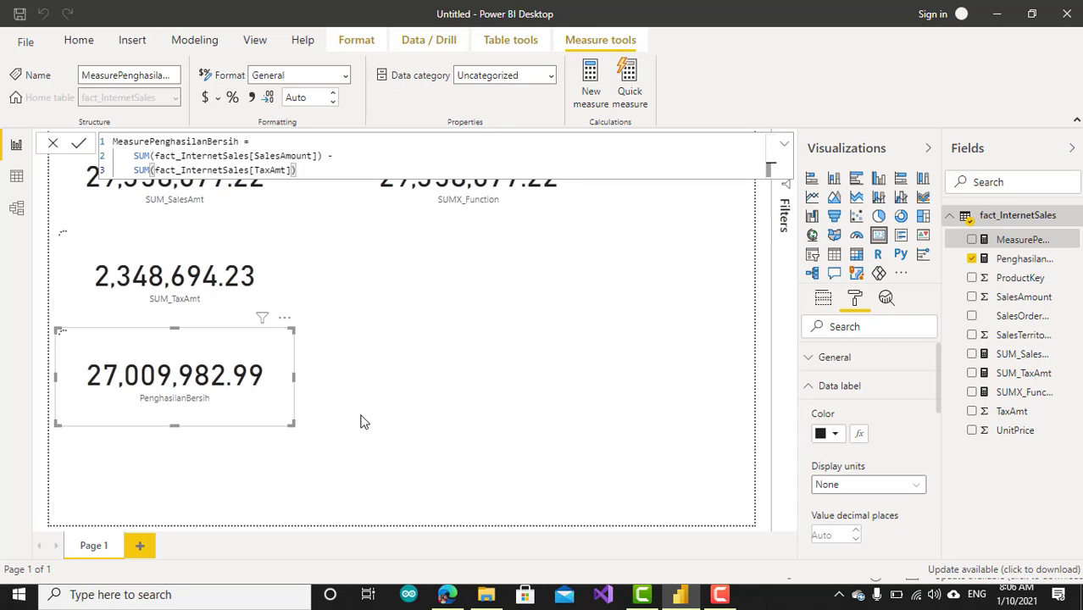
# - Add a new card to the report page that shows the MeasurePenghasilanBersih measure
pyautogui.click(238, 466)
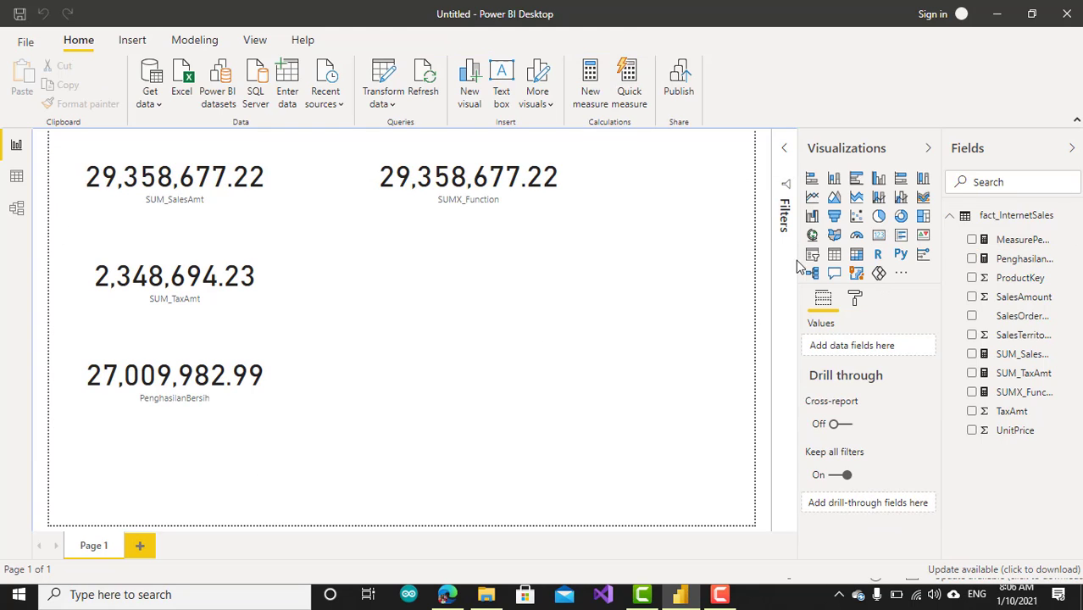
pyautogui.click(880, 237)
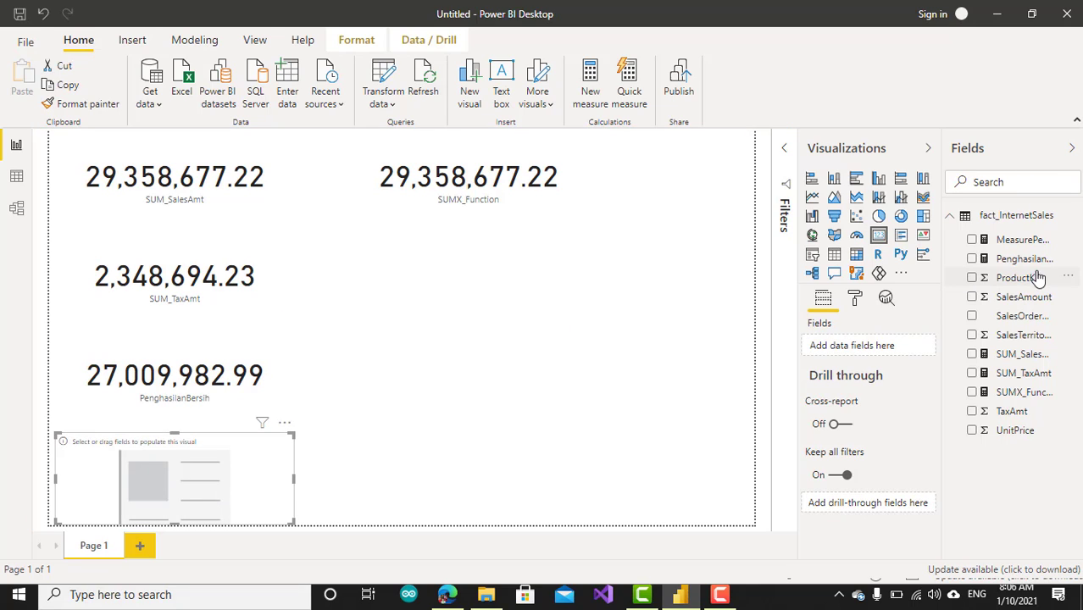
pyautogui.moveTo(1042, 243); pyautogui.dragTo(177, 464)
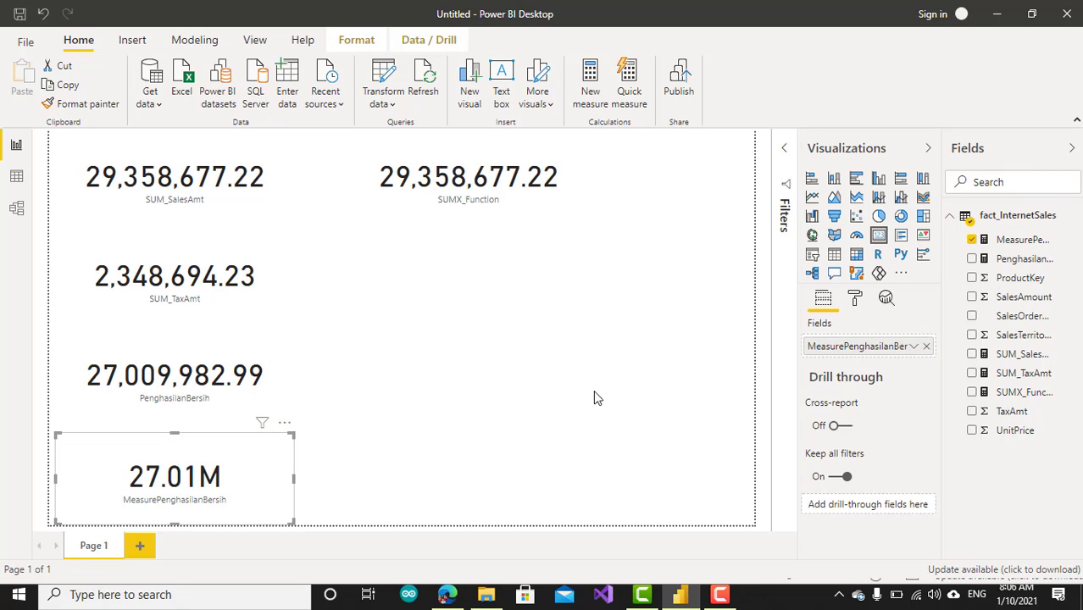
# - Set the MeasurePenghasilanBersih card's data label display units to None
pyautogui.click(855, 303)
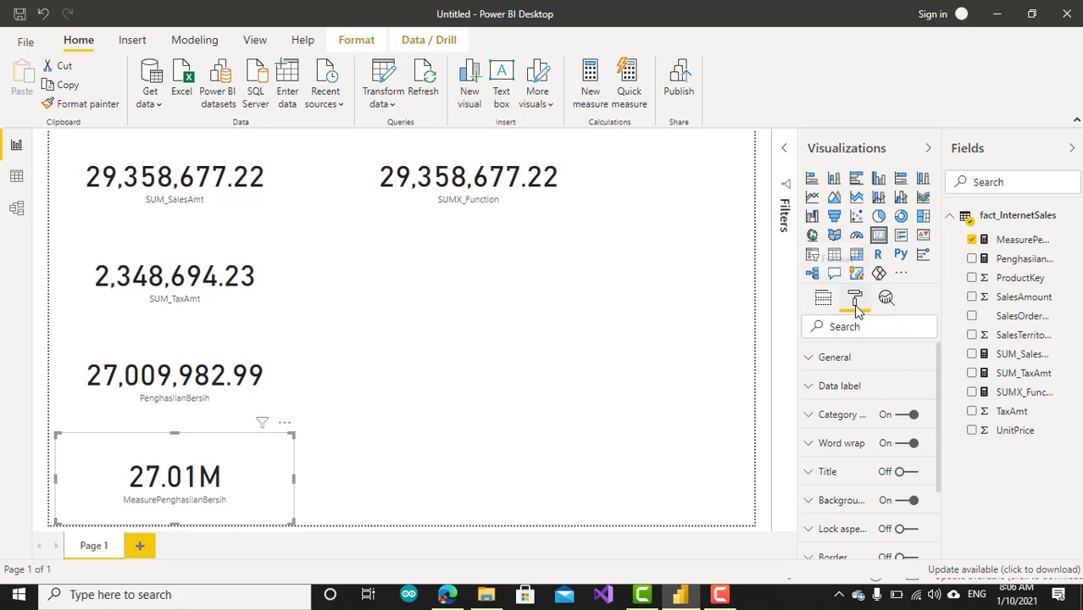
pyautogui.click(846, 386)
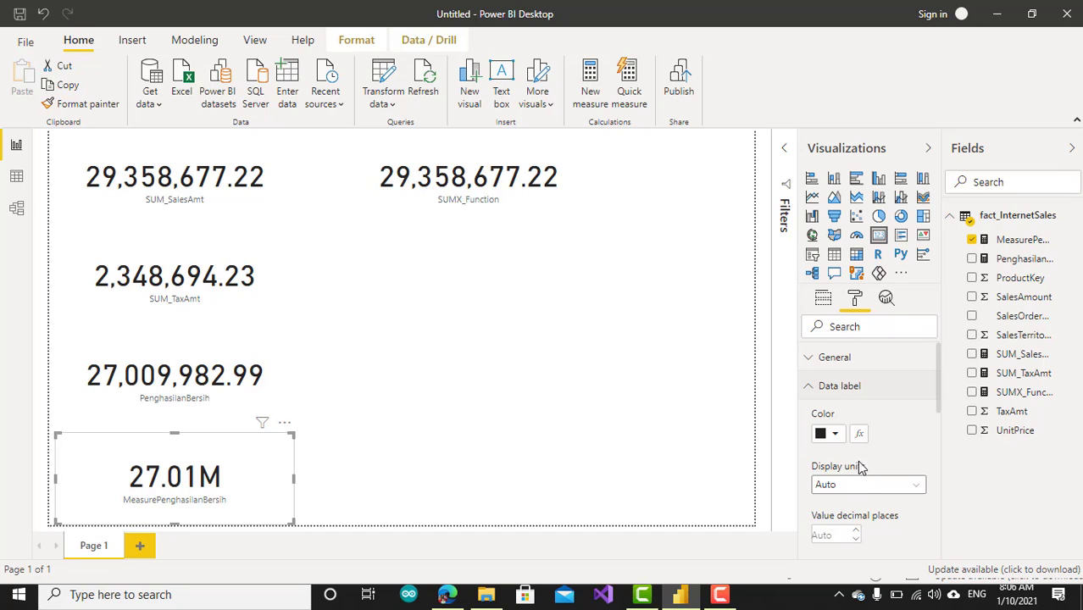
pyautogui.click(858, 484)
pyautogui.click(883, 397)
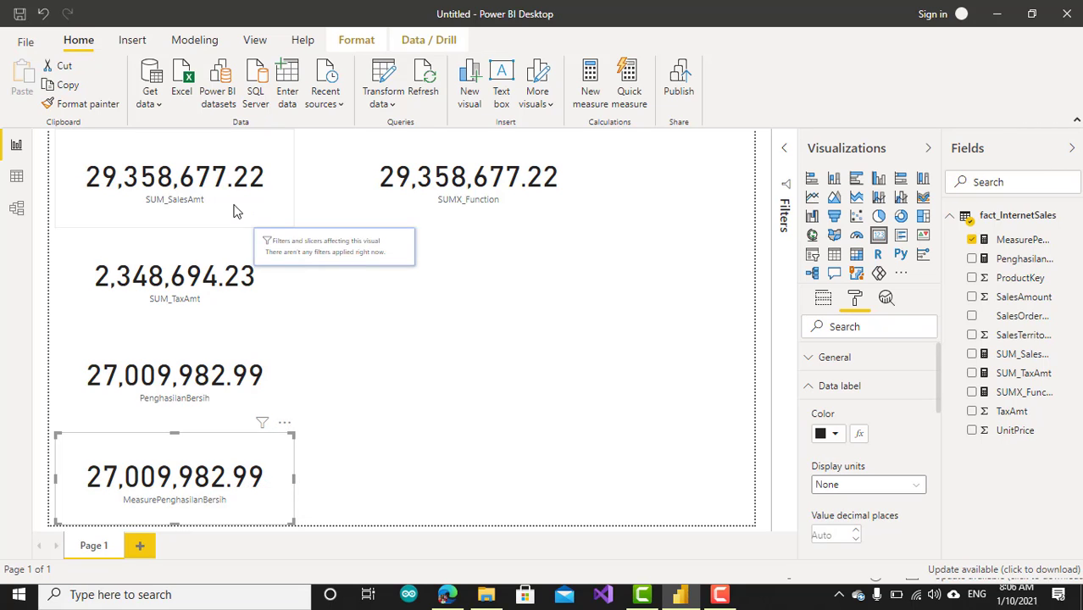
# - Compare the SUM_TaxAmt, PenghasilanBersih and MeasurePenghasilanBersih cards and review the MeasurePenghasilanBersih formula
pyautogui.click(212, 276)
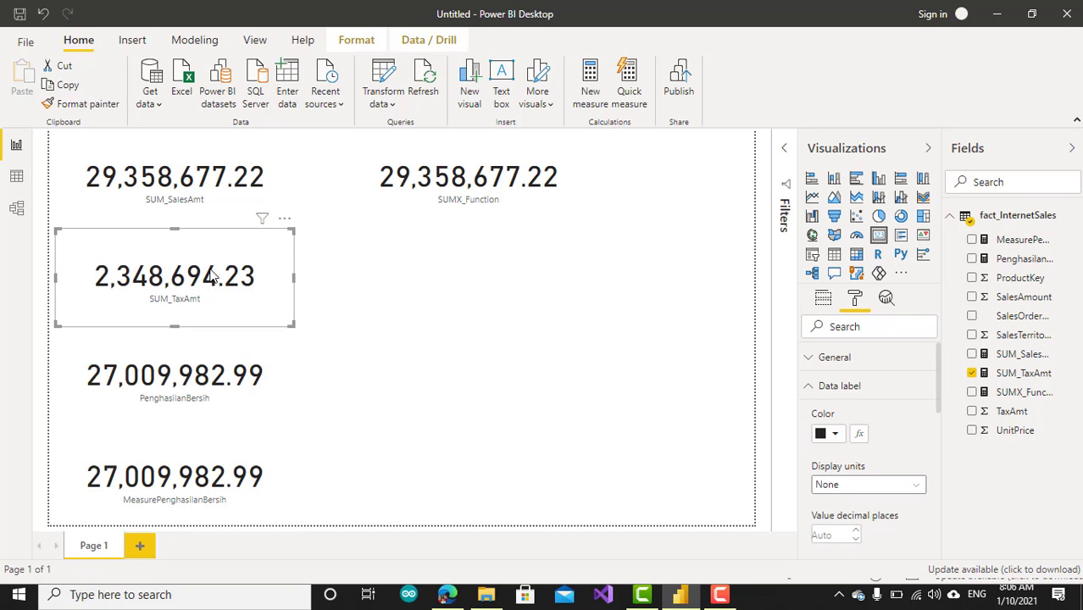
pyautogui.click(193, 381)
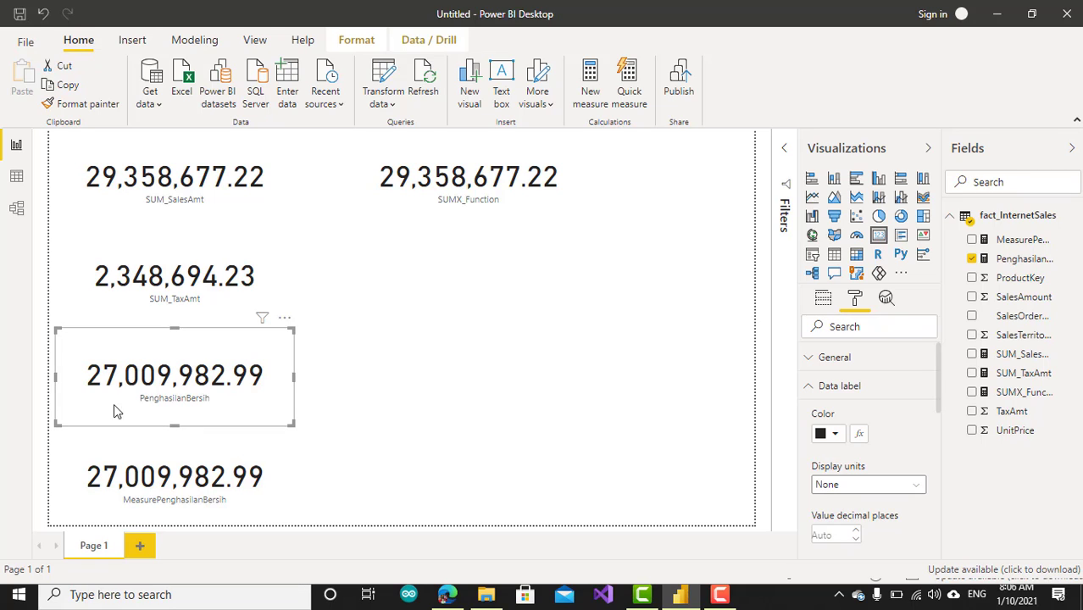
pyautogui.click(234, 479)
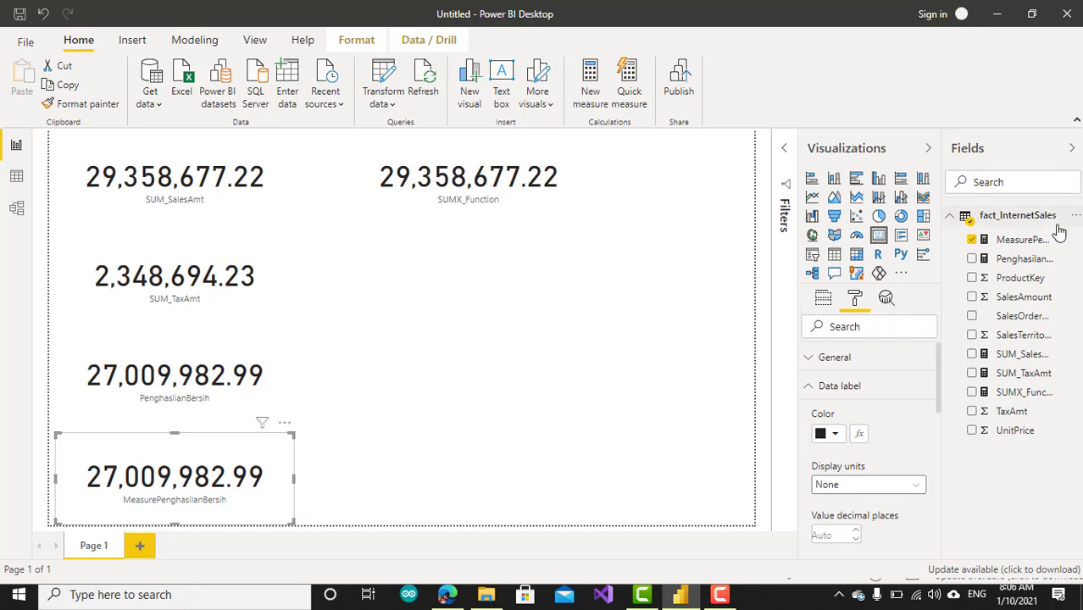
pyautogui.click(1025, 240)
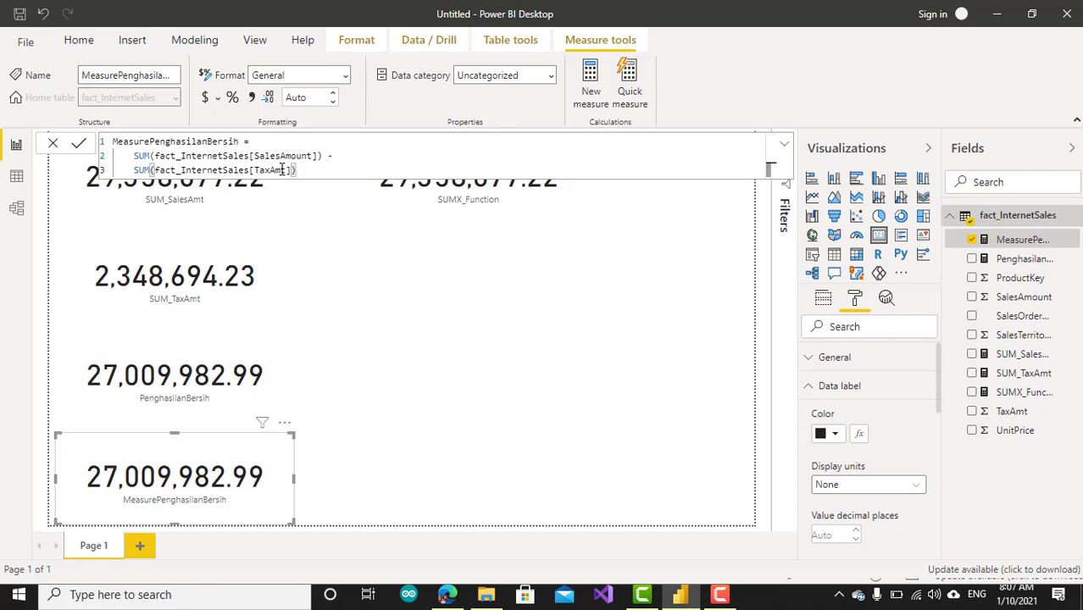
# - Move the SUMX_Function card further right on the report page, level with the SUM_SalesAmt card
pyautogui.click(495, 308)
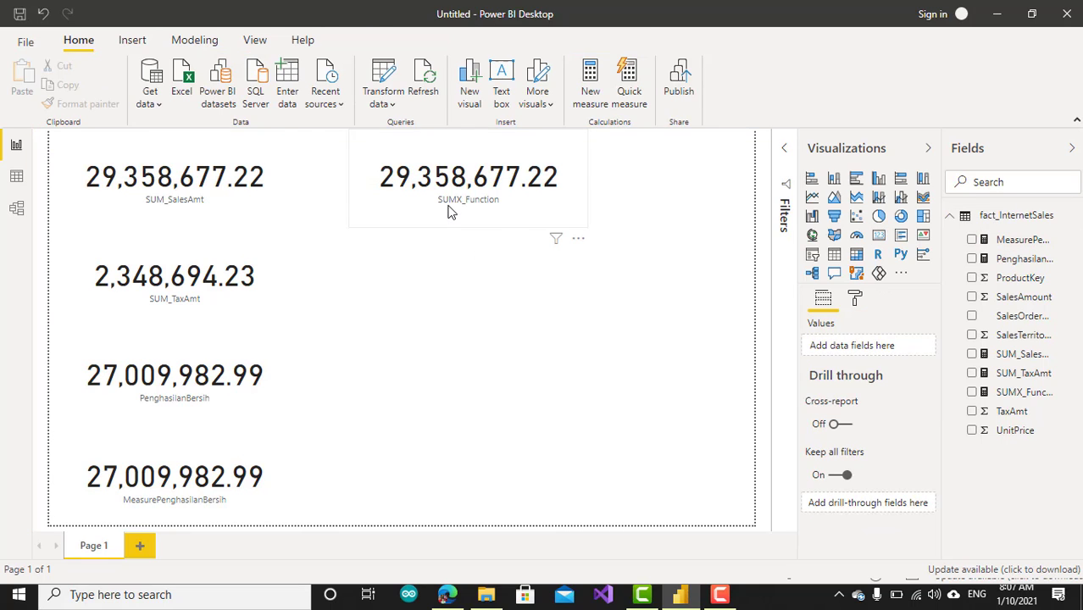
pyautogui.moveTo(450, 214); pyautogui.dragTo(519, 212)
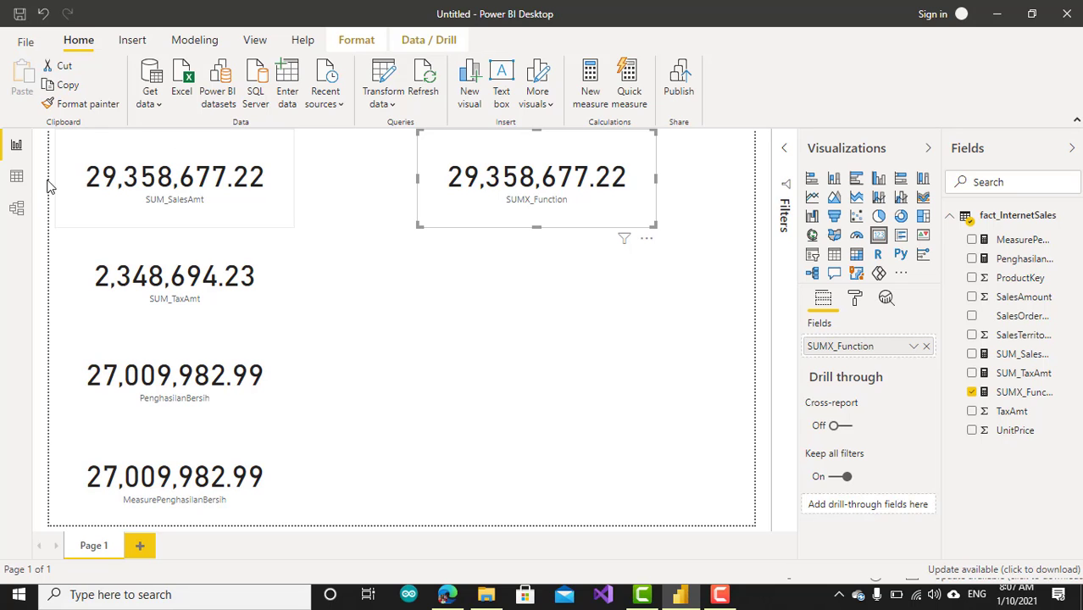
# - Examine the fact_InternetSales rows in the data view and return to the report page
pyautogui.click(17, 176)
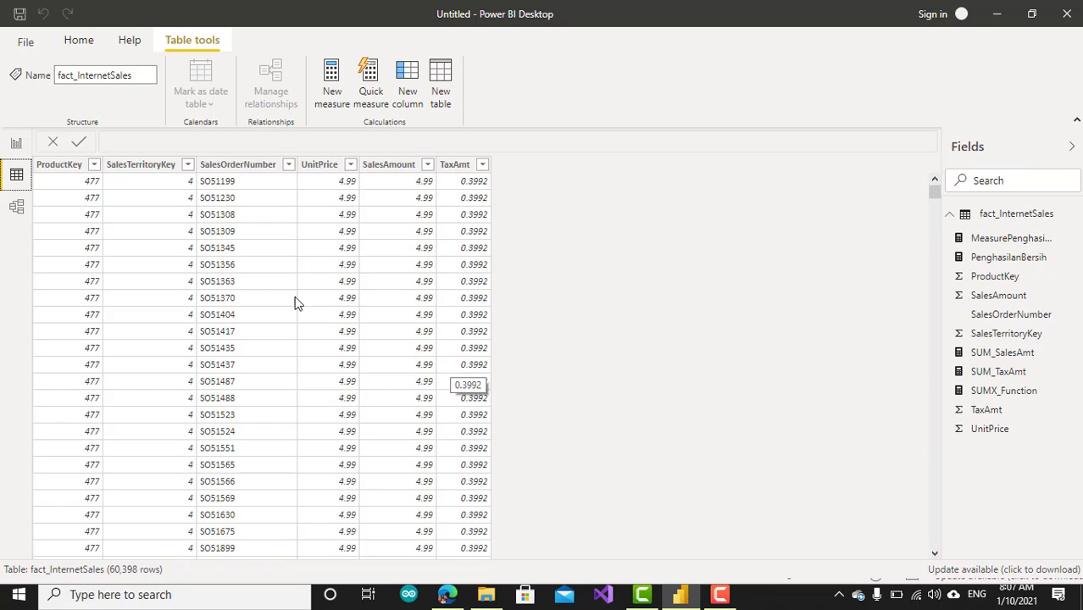
pyautogui.click(20, 145)
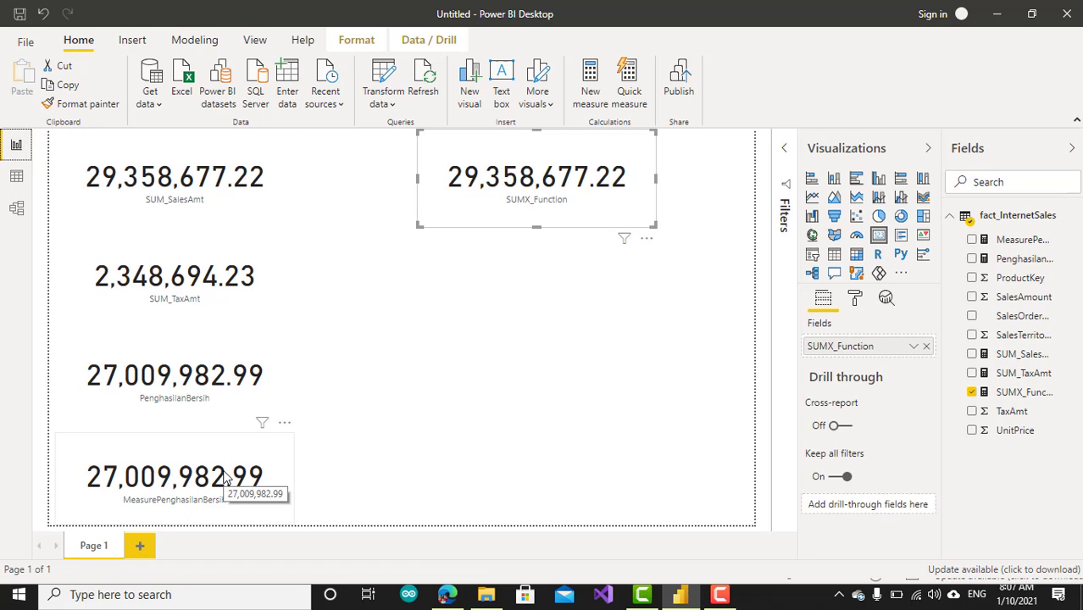
pyautogui.click(496, 352)
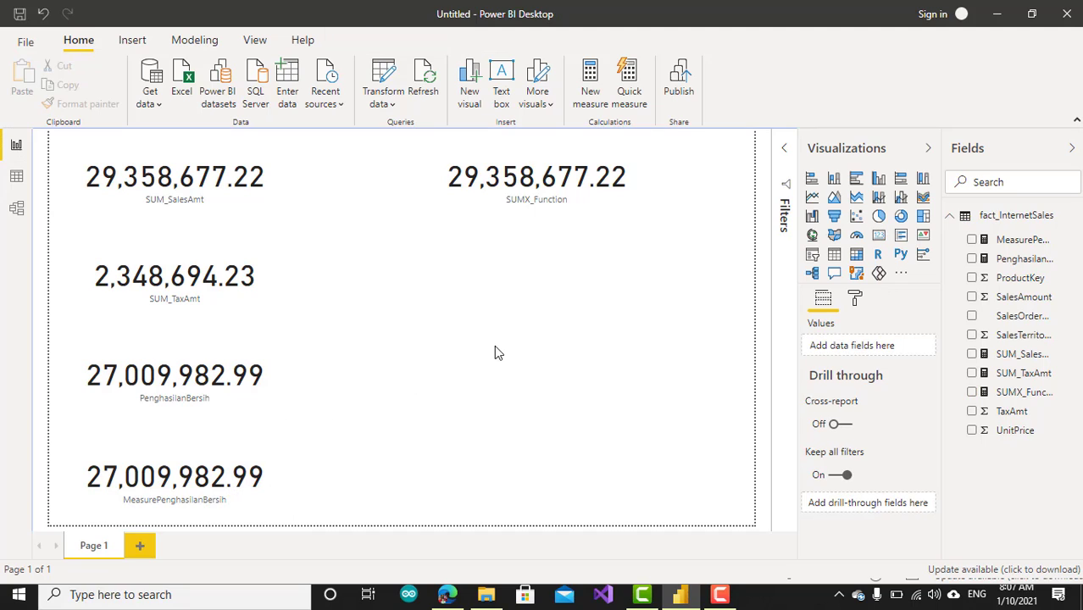
# - Create a new measure named PB_SUMX in the fact_InternetSales table and begin its formula with the SUMX function
pyautogui.rightClick(1034, 219)
pyautogui.press('Escape')
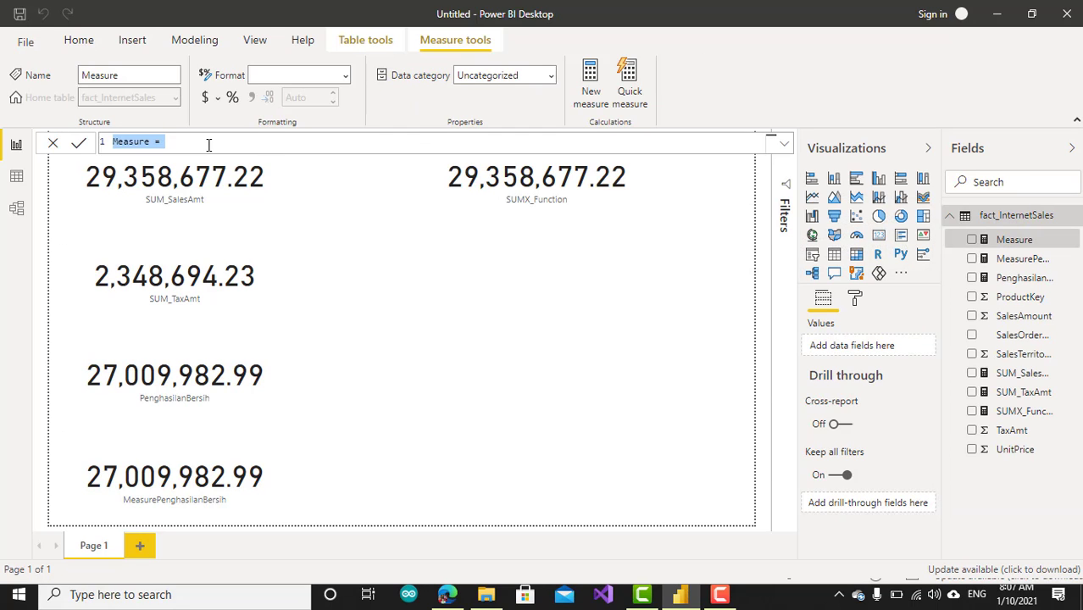
pyautogui.write('P')
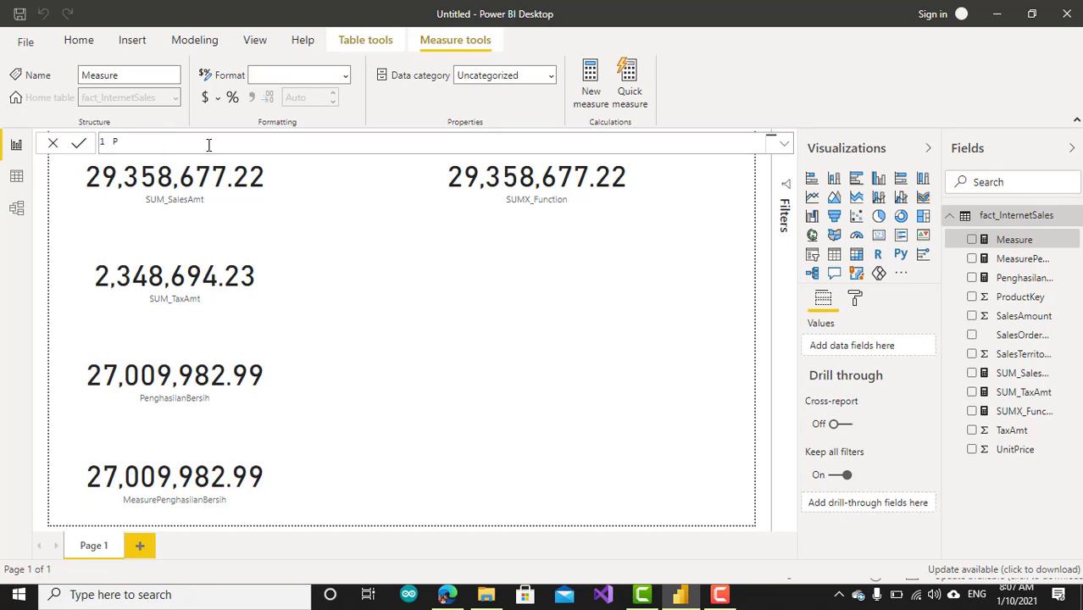
pyautogui.write('e')
pyautogui.write('_SUM')
pyautogui.write('X ')
pyautogui.write('= SUM')
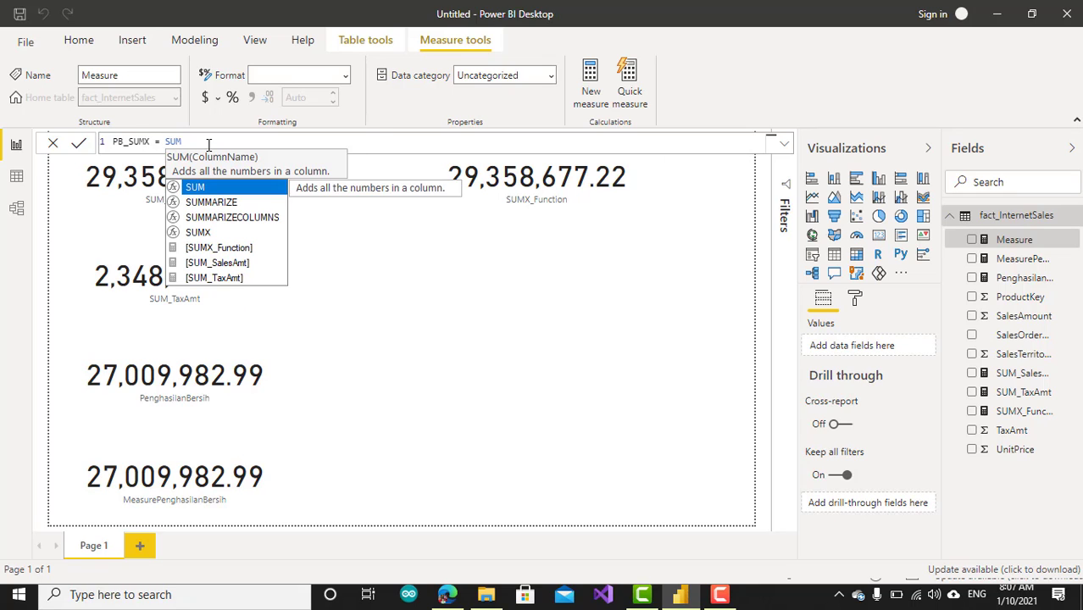
pyautogui.press('Down')
pyautogui.press('Down')
pyautogui.press('Down')
pyautogui.press('Tab')
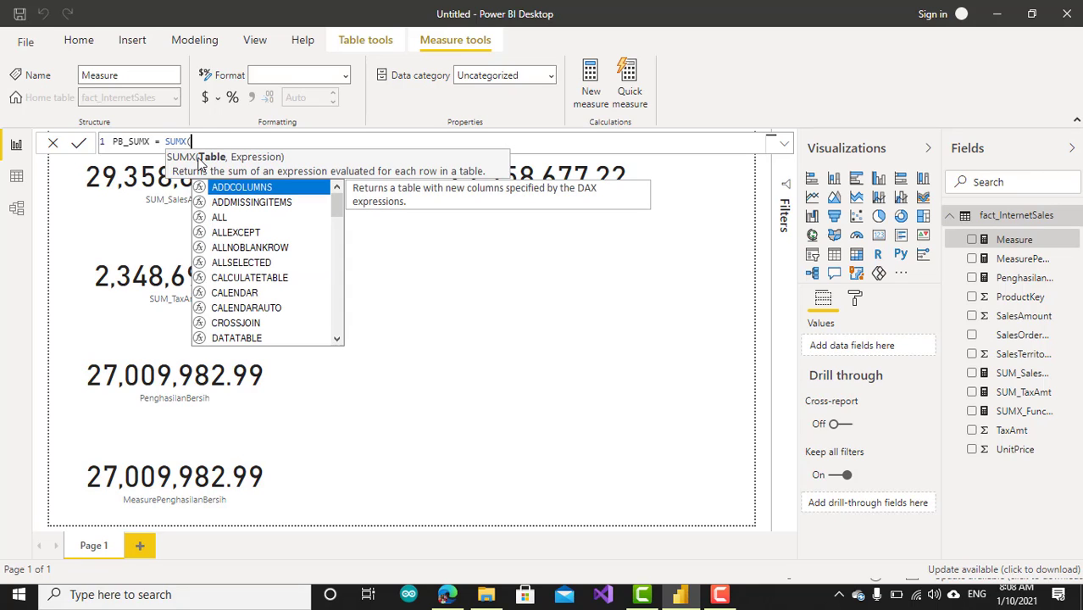
# - Give SUMX the table fact_InternetSales and begin its row expression with fact_InternetSales[SalesAmount]
pyautogui.write('fact')
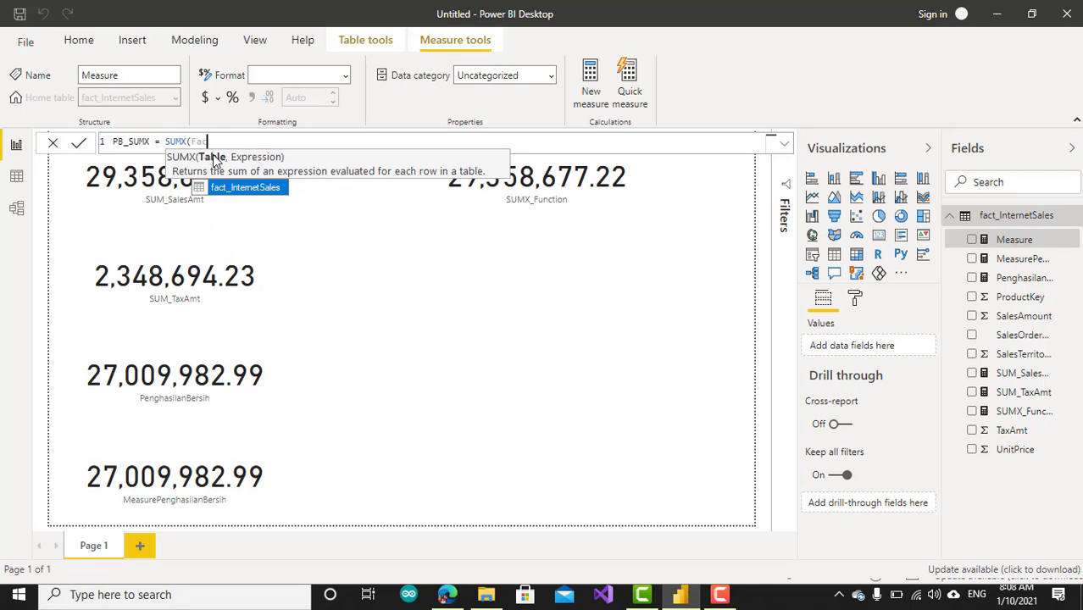
pyautogui.press('Tab')
pyautogui.write(',')
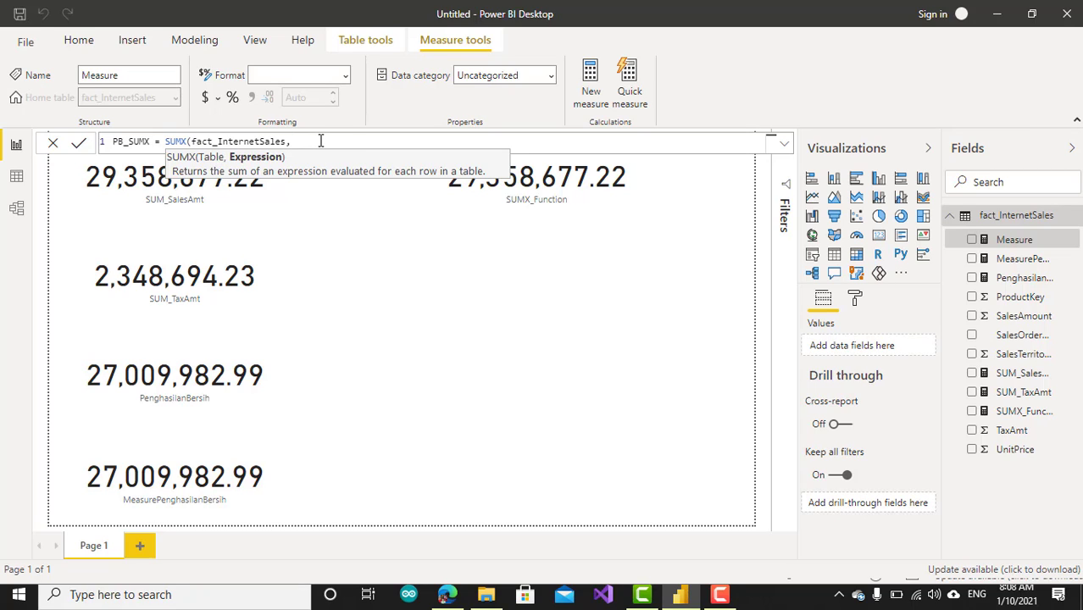
pyautogui.write('f')
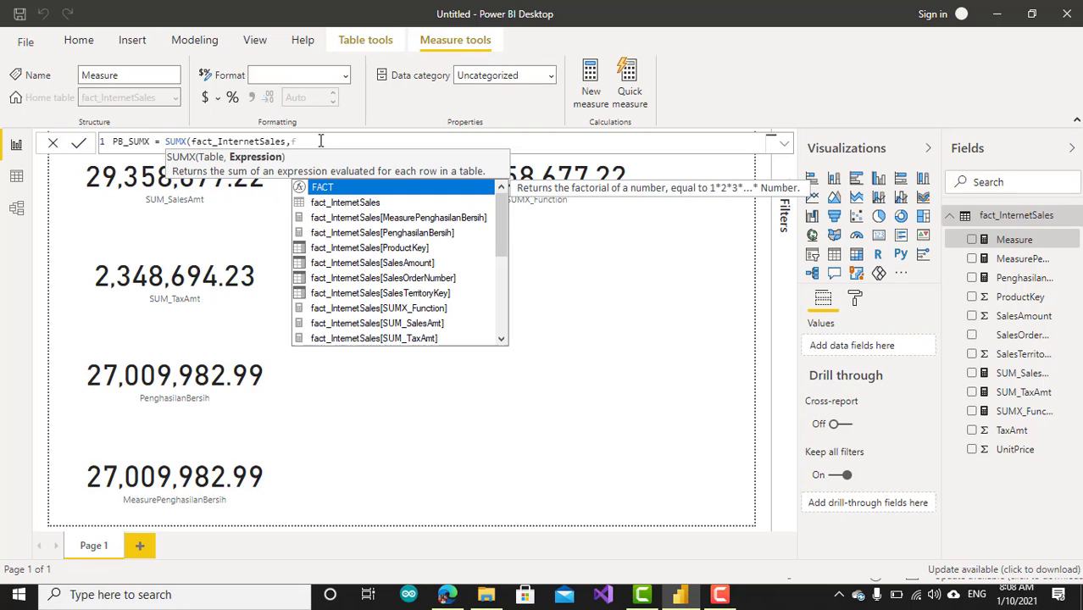
pyautogui.press('Down')
pyautogui.press('Down')
pyautogui.press('Down')
pyautogui.press('Down')
pyautogui.press('Down')
pyautogui.press('Tab')
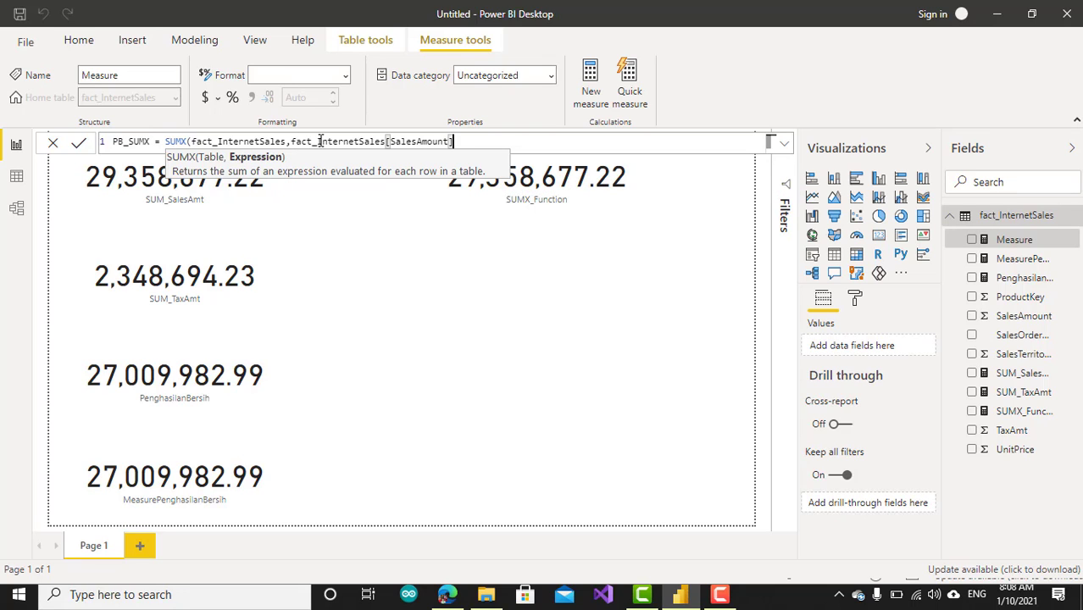
# - Subtract fact_InternetSales[TaxAmt] in the PB_SUMX expression, close the parenthesis and commit the measure
pyautogui.write('-fa')
pyautogui.press('Down')
pyautogui.press('Down')
pyautogui.press('Down')
pyautogui.press('Down')
pyautogui.press('Down')
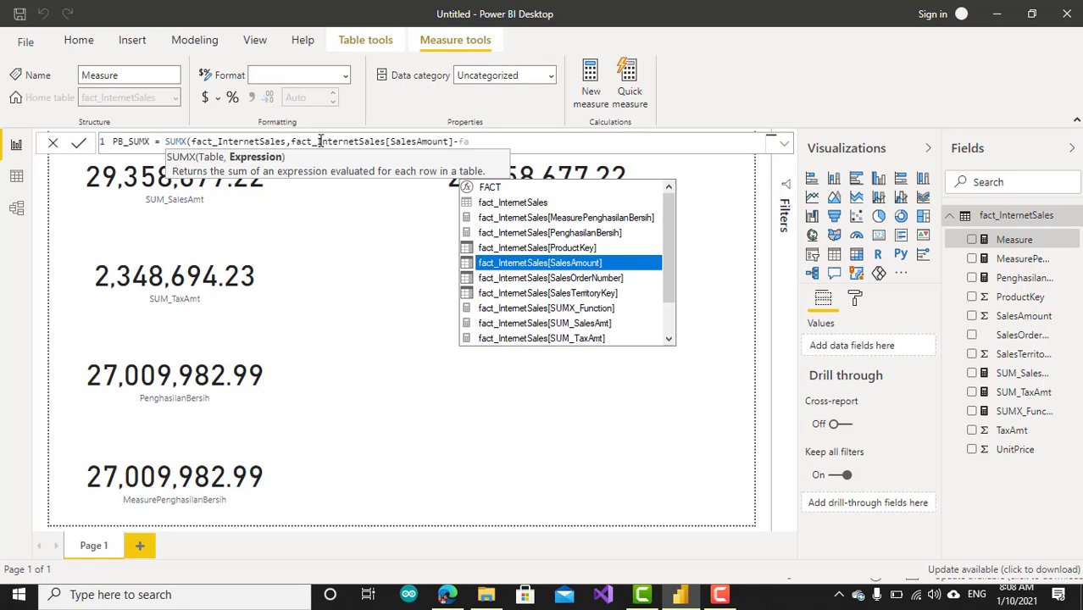
pyautogui.press('Up')
pyautogui.press('Down')
pyautogui.press('Down')
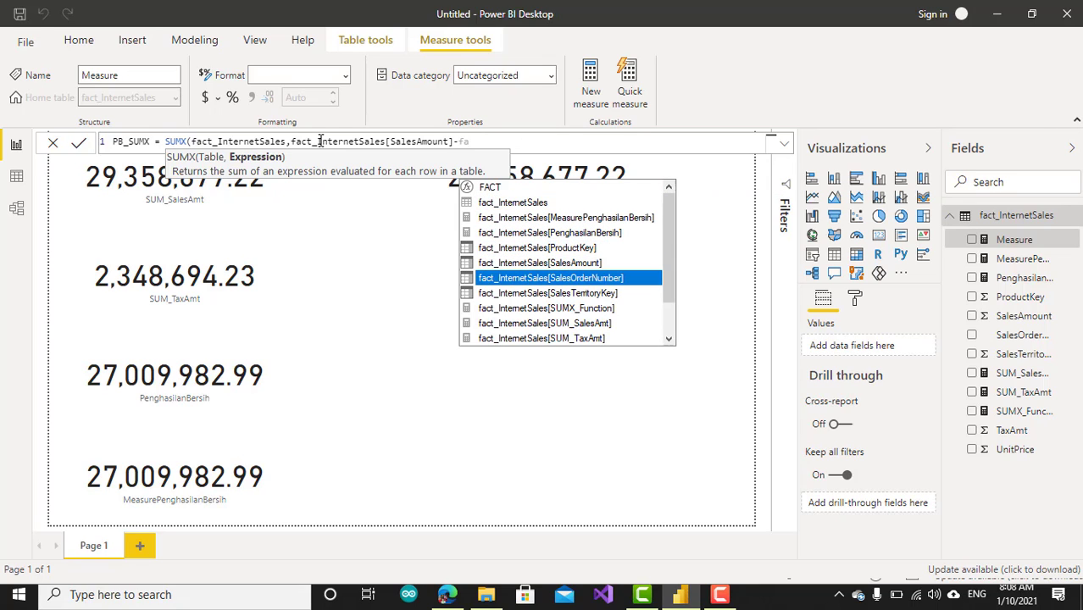
pyautogui.press('Down')
pyautogui.press('Down')
pyautogui.press('Up')
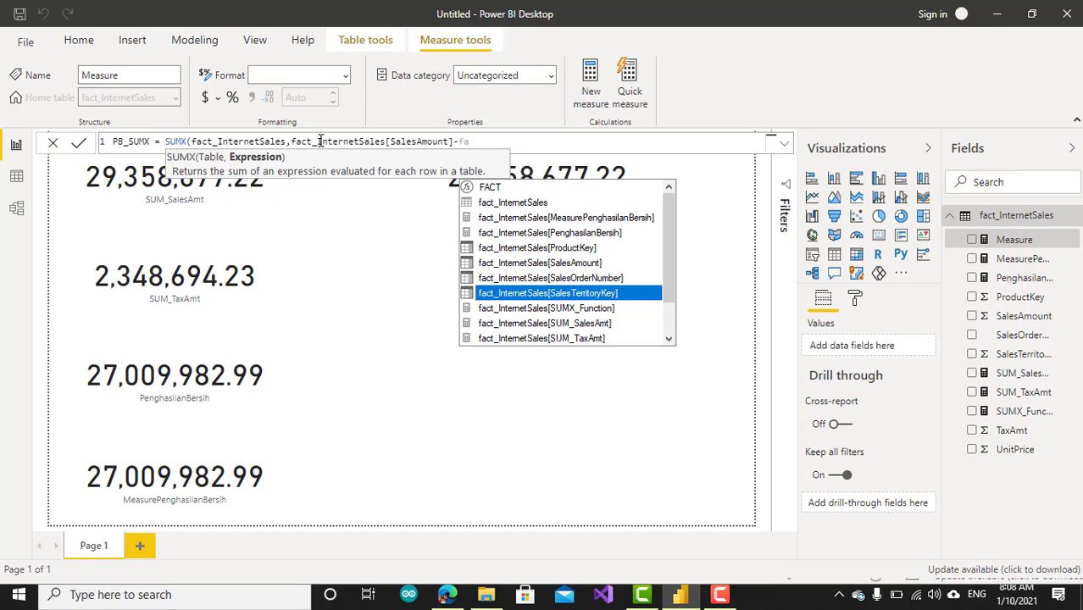
pyautogui.press('Down')
pyautogui.press('Down')
pyautogui.press('Down')
pyautogui.press('Down')
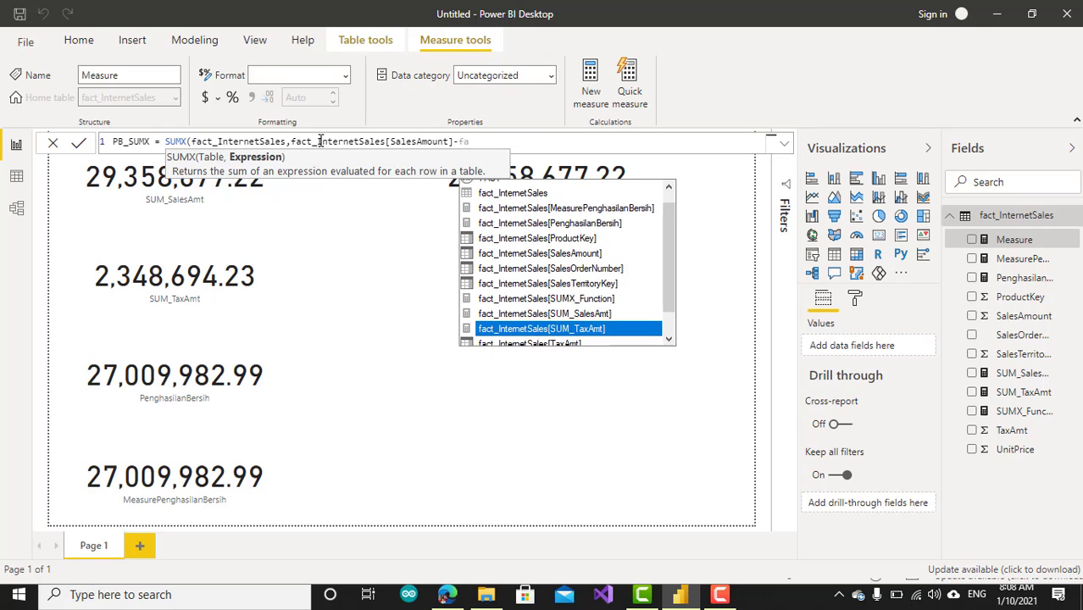
pyautogui.press('Down')
pyautogui.press('Down')
pyautogui.press('Up')
pyautogui.press('Up')
pyautogui.press('Tab')
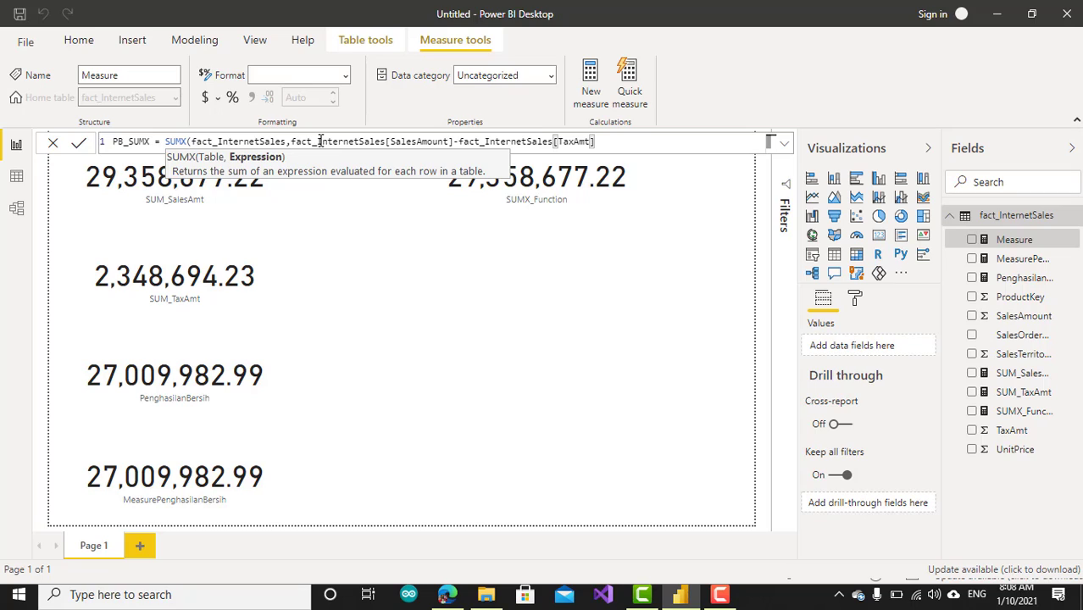
pyautogui.write(')')
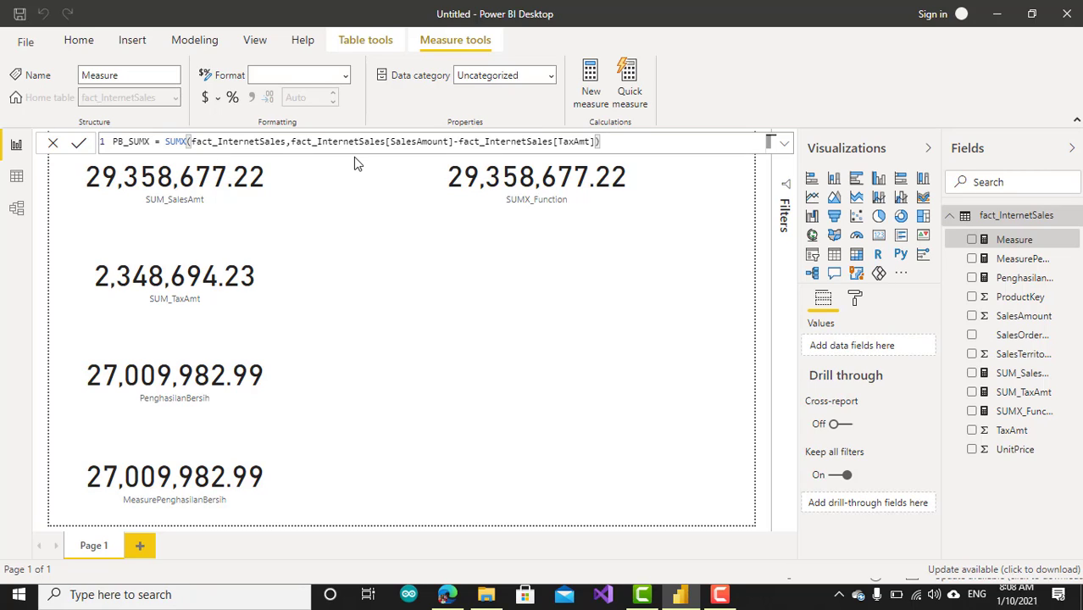
pyautogui.click(546, 229)
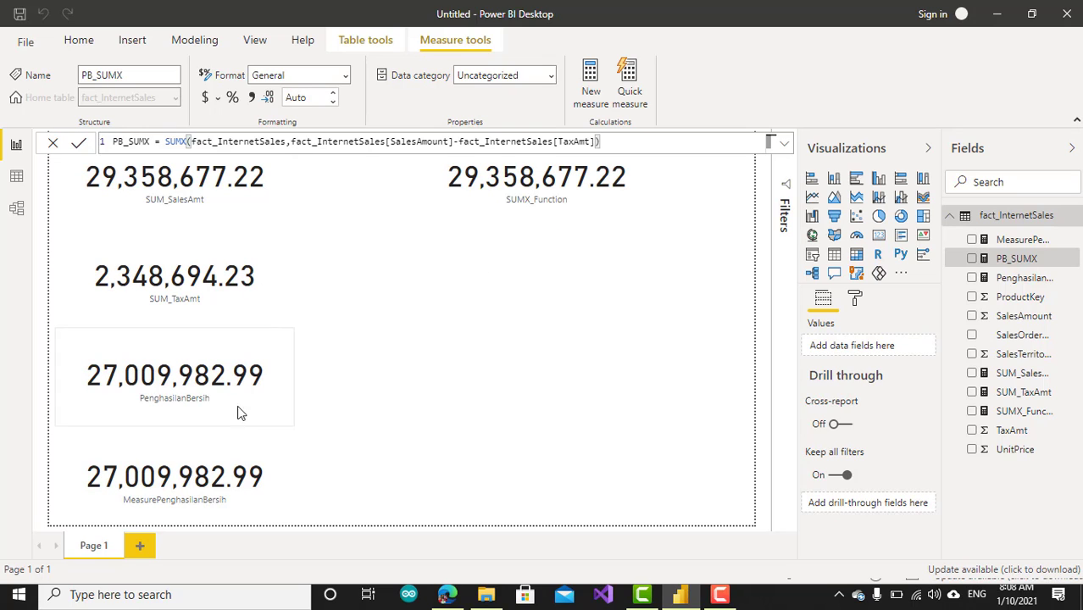
# - Add a card showing the PB_SUMX measure to the report page and place it beside the PenghasilanBersih card
pyautogui.click(773, 256)
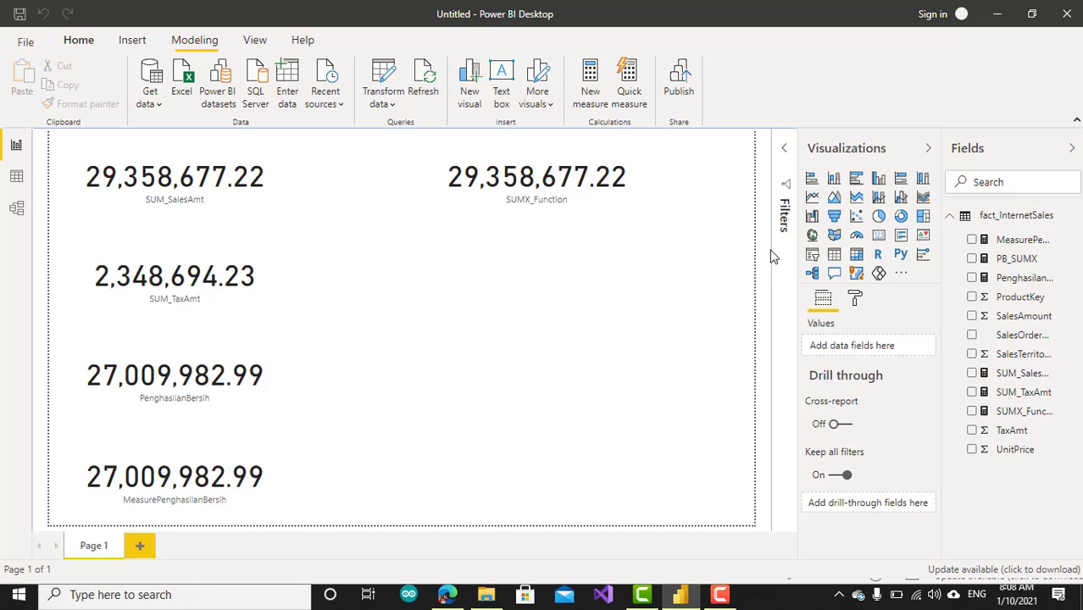
pyautogui.click(878, 235)
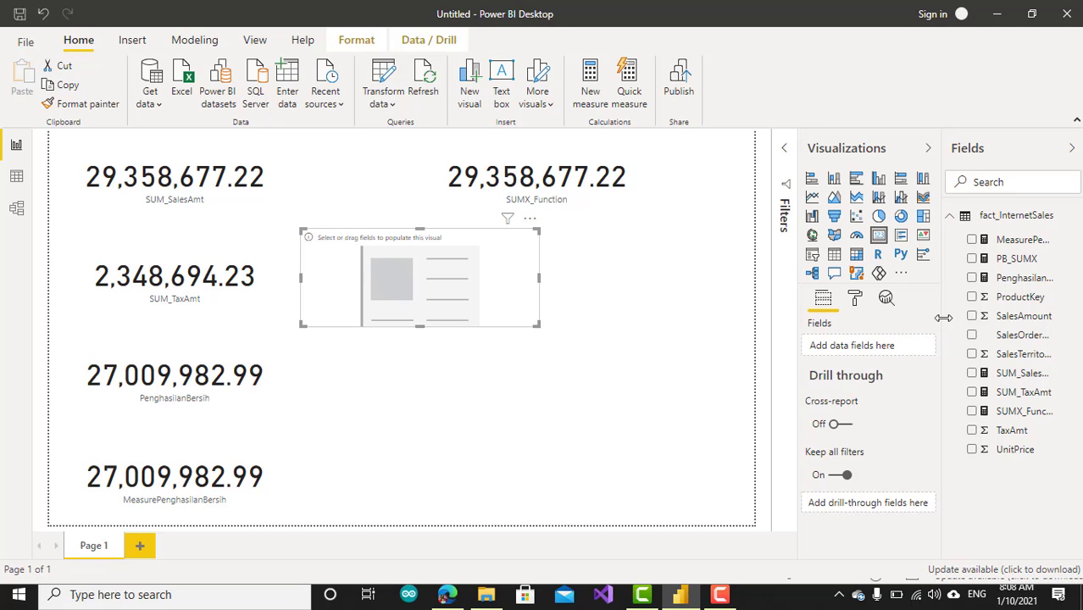
pyautogui.moveTo(922, 326); pyautogui.dragTo(867, 321)
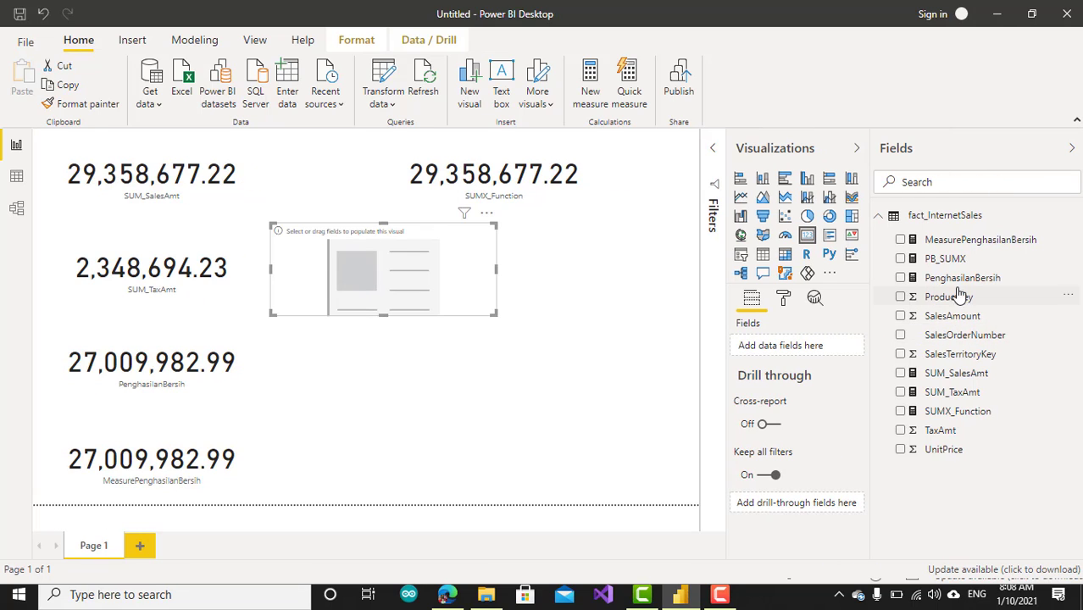
pyautogui.moveTo(955, 267); pyautogui.dragTo(445, 269)
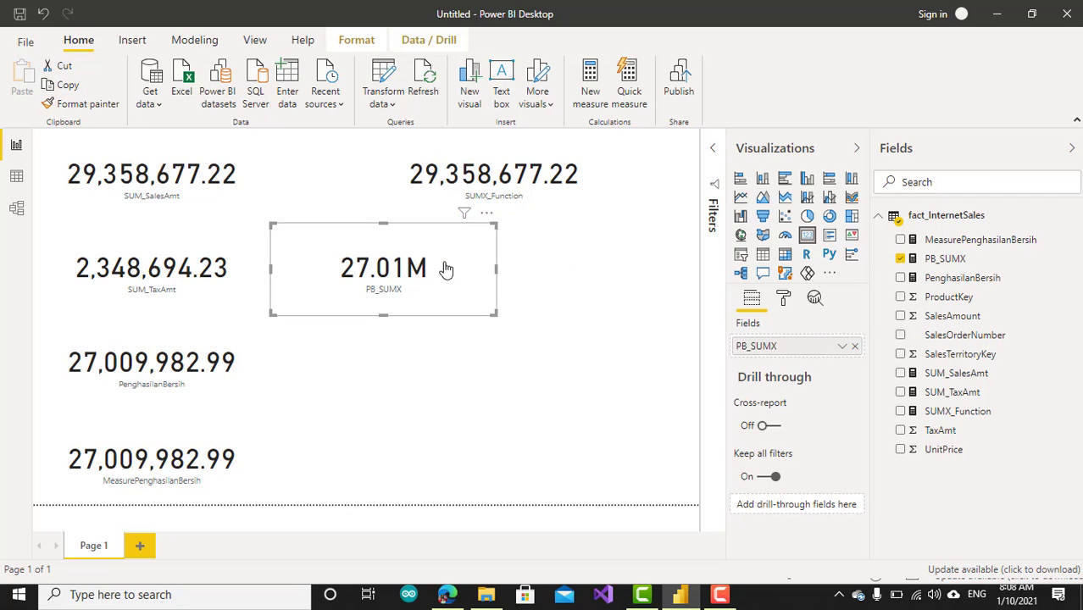
pyautogui.moveTo(421, 231); pyautogui.dragTo(510, 331)
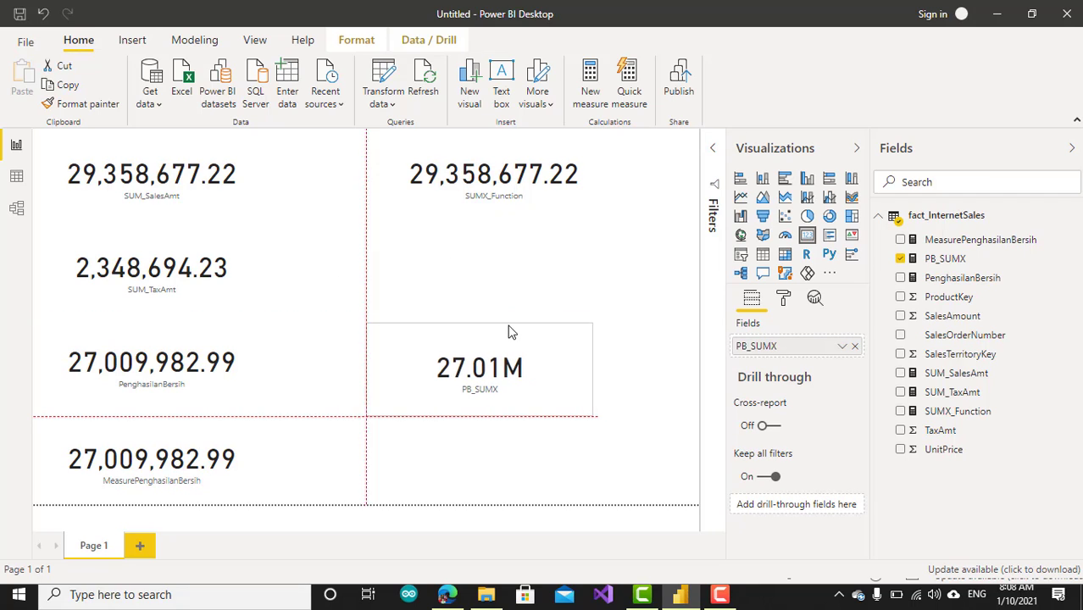
# - Set the PB_SUMX card's data label display units to None and move the card down beside the MeasurePenghasilanBersih card
pyautogui.click(784, 298)
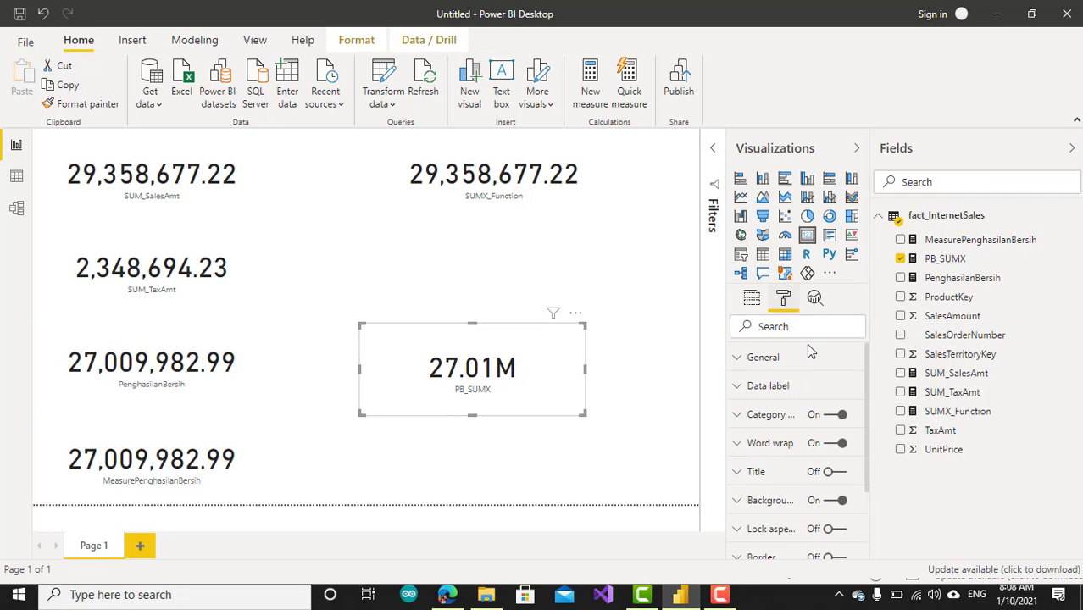
pyautogui.click(806, 388)
pyautogui.click(784, 484)
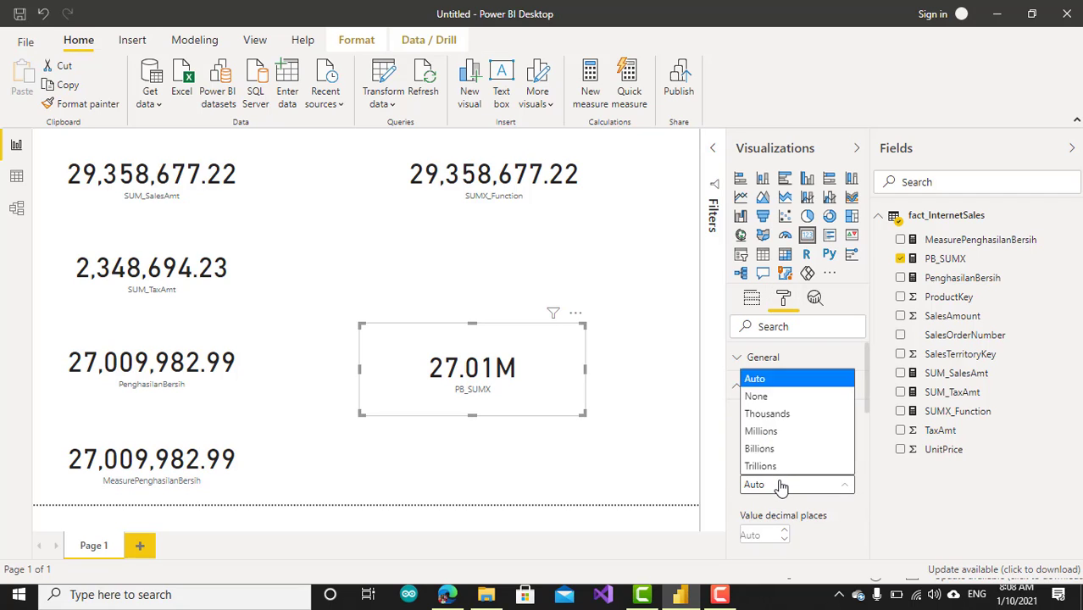
pyautogui.click(784, 398)
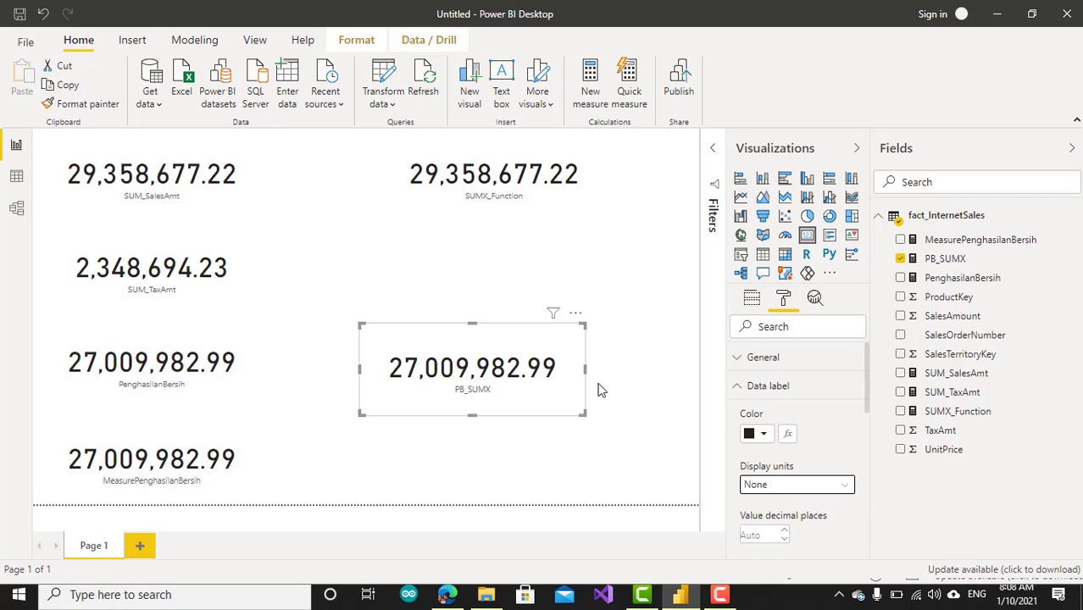
pyautogui.moveTo(503, 355); pyautogui.dragTo(522, 418)
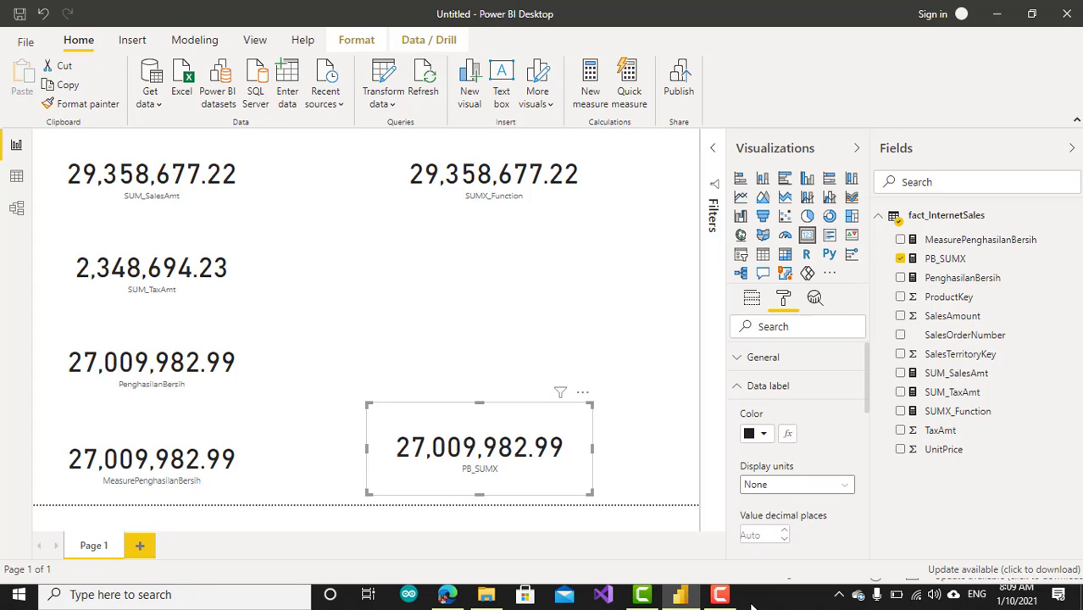
pyautogui.click(719, 597)
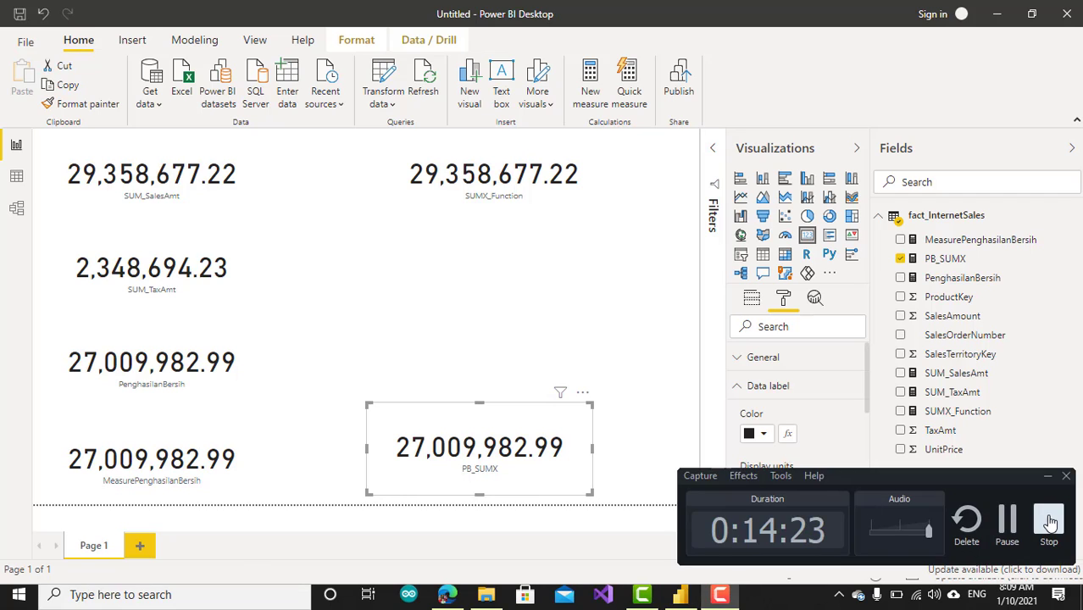
pyautogui.click(1047, 516)
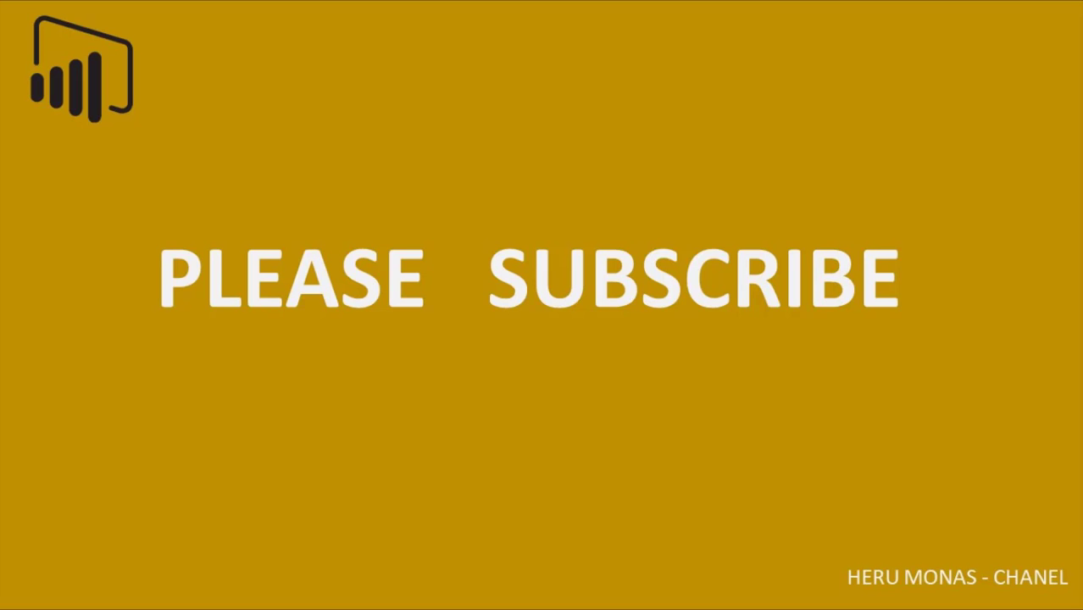